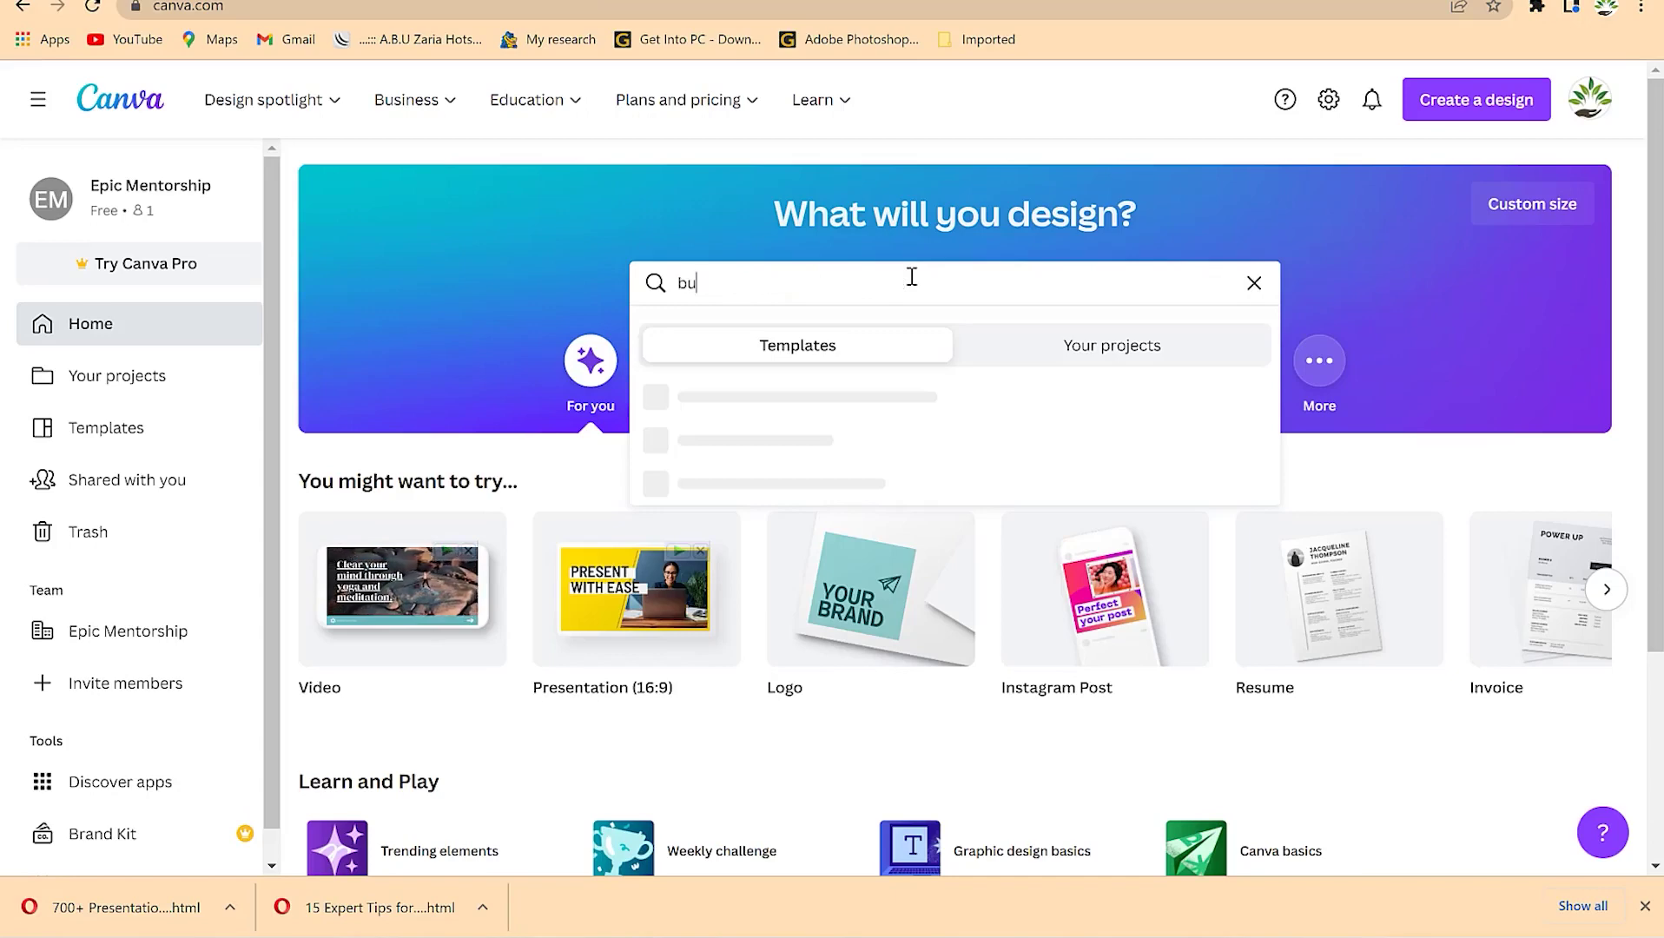
Step: Search the templates for "burger" and open the tall "Special BURGER" template with the large burger photo and white arrow
key(Return)
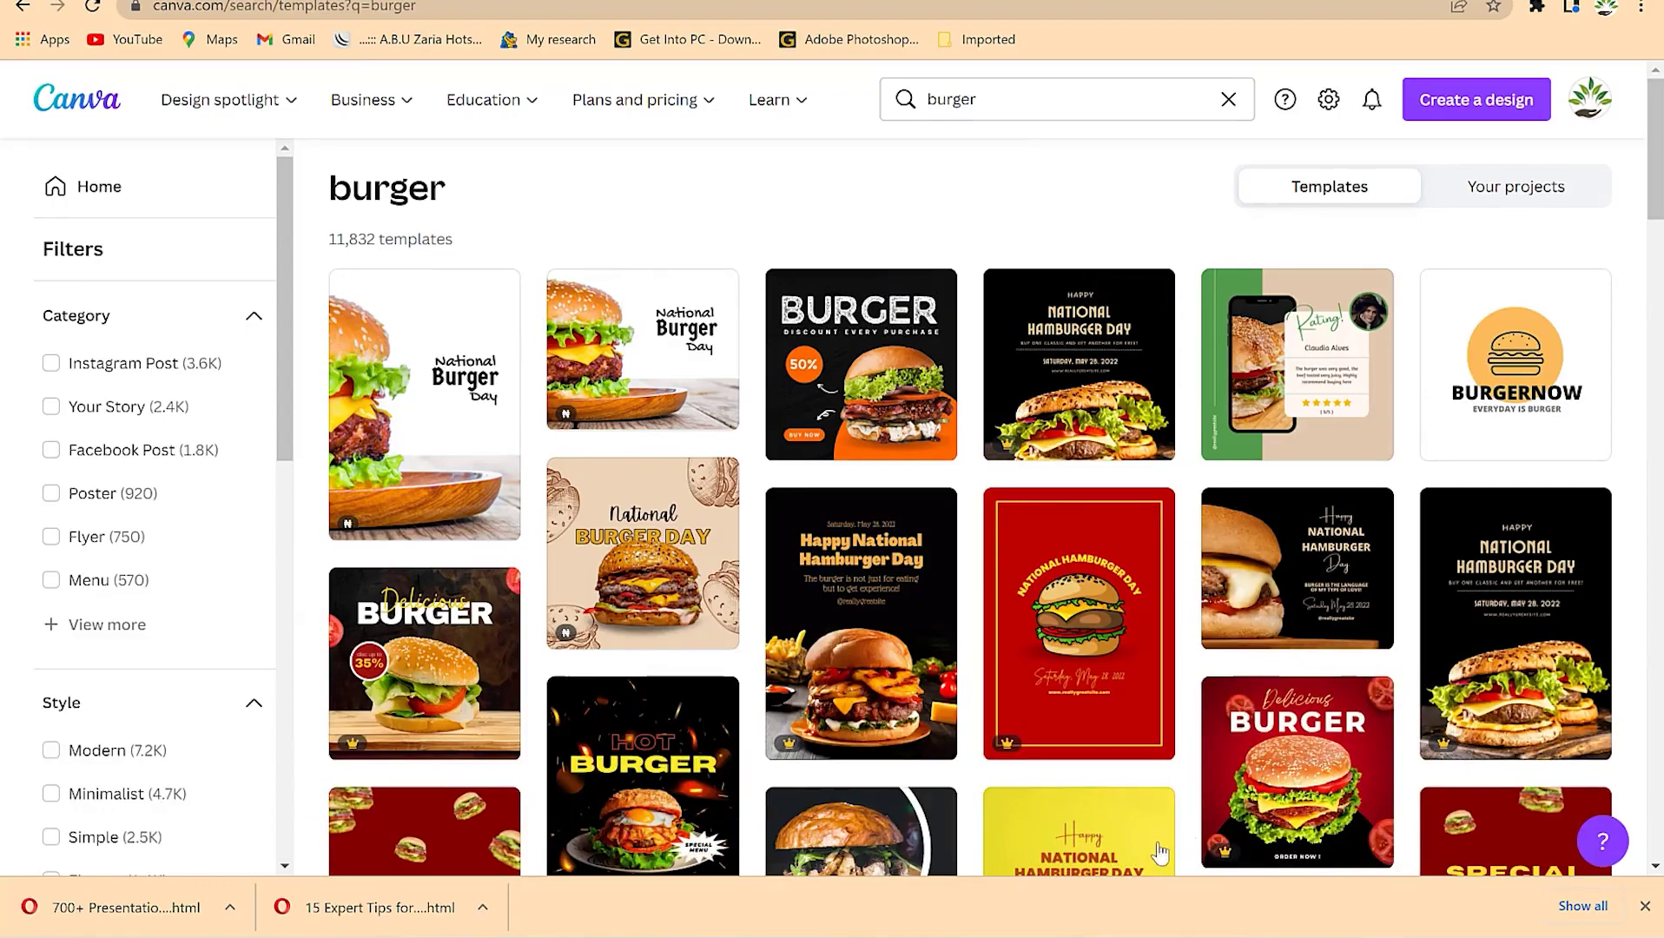
scroll(1168, 634, down, 2)
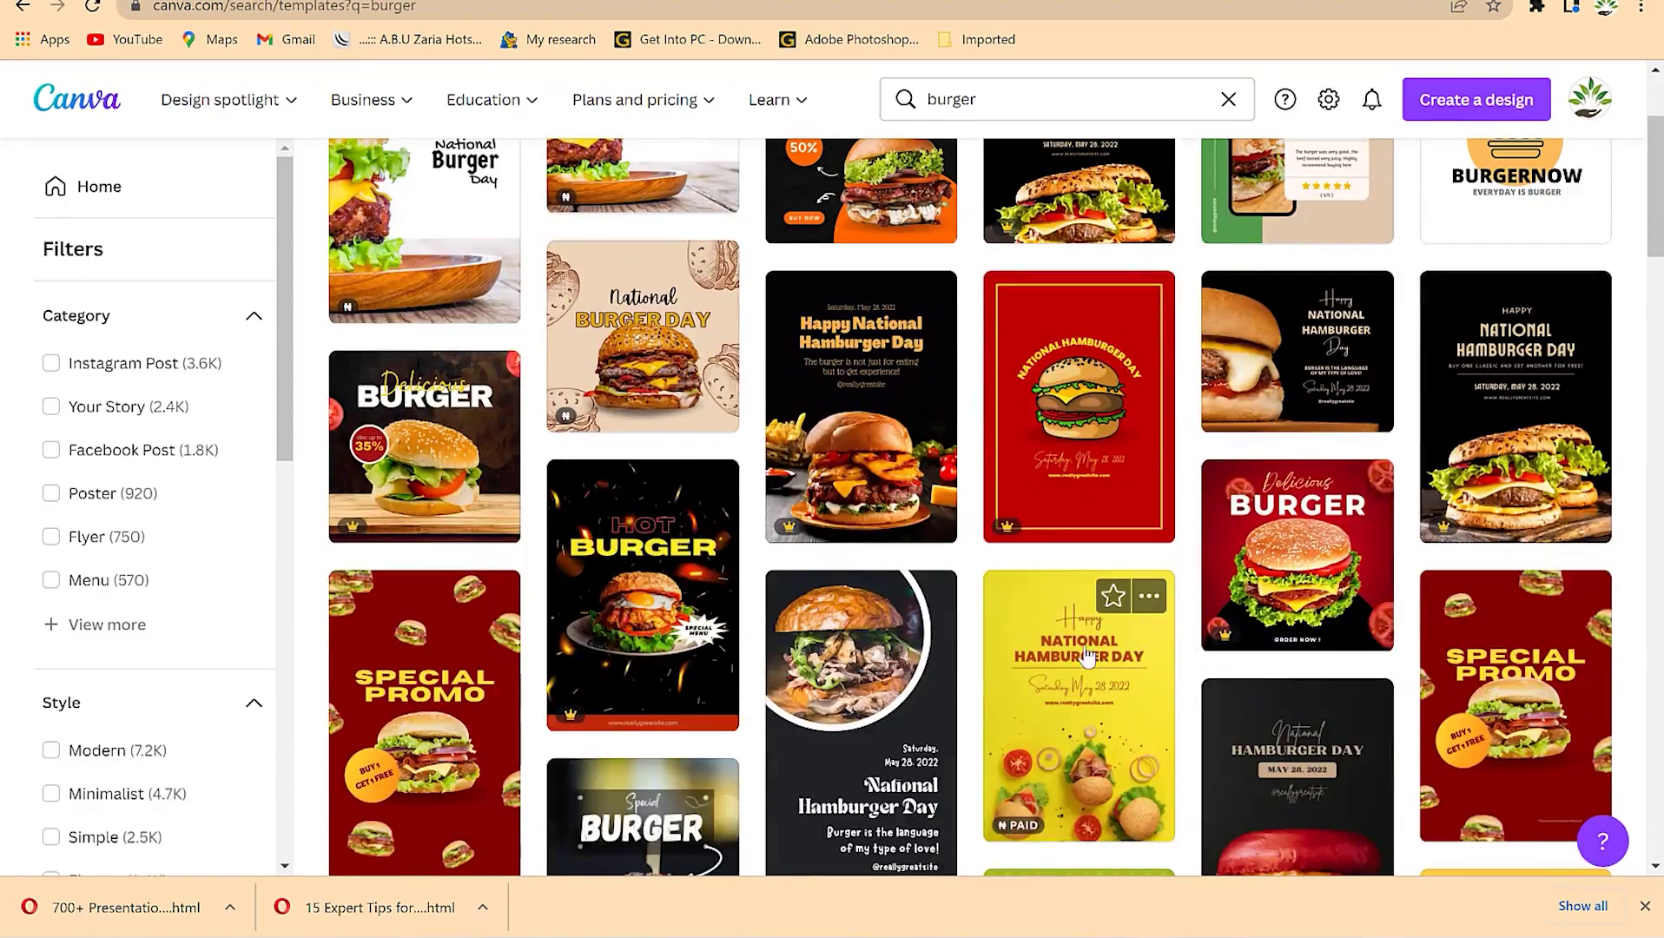
scroll(1113, 647, down, 6)
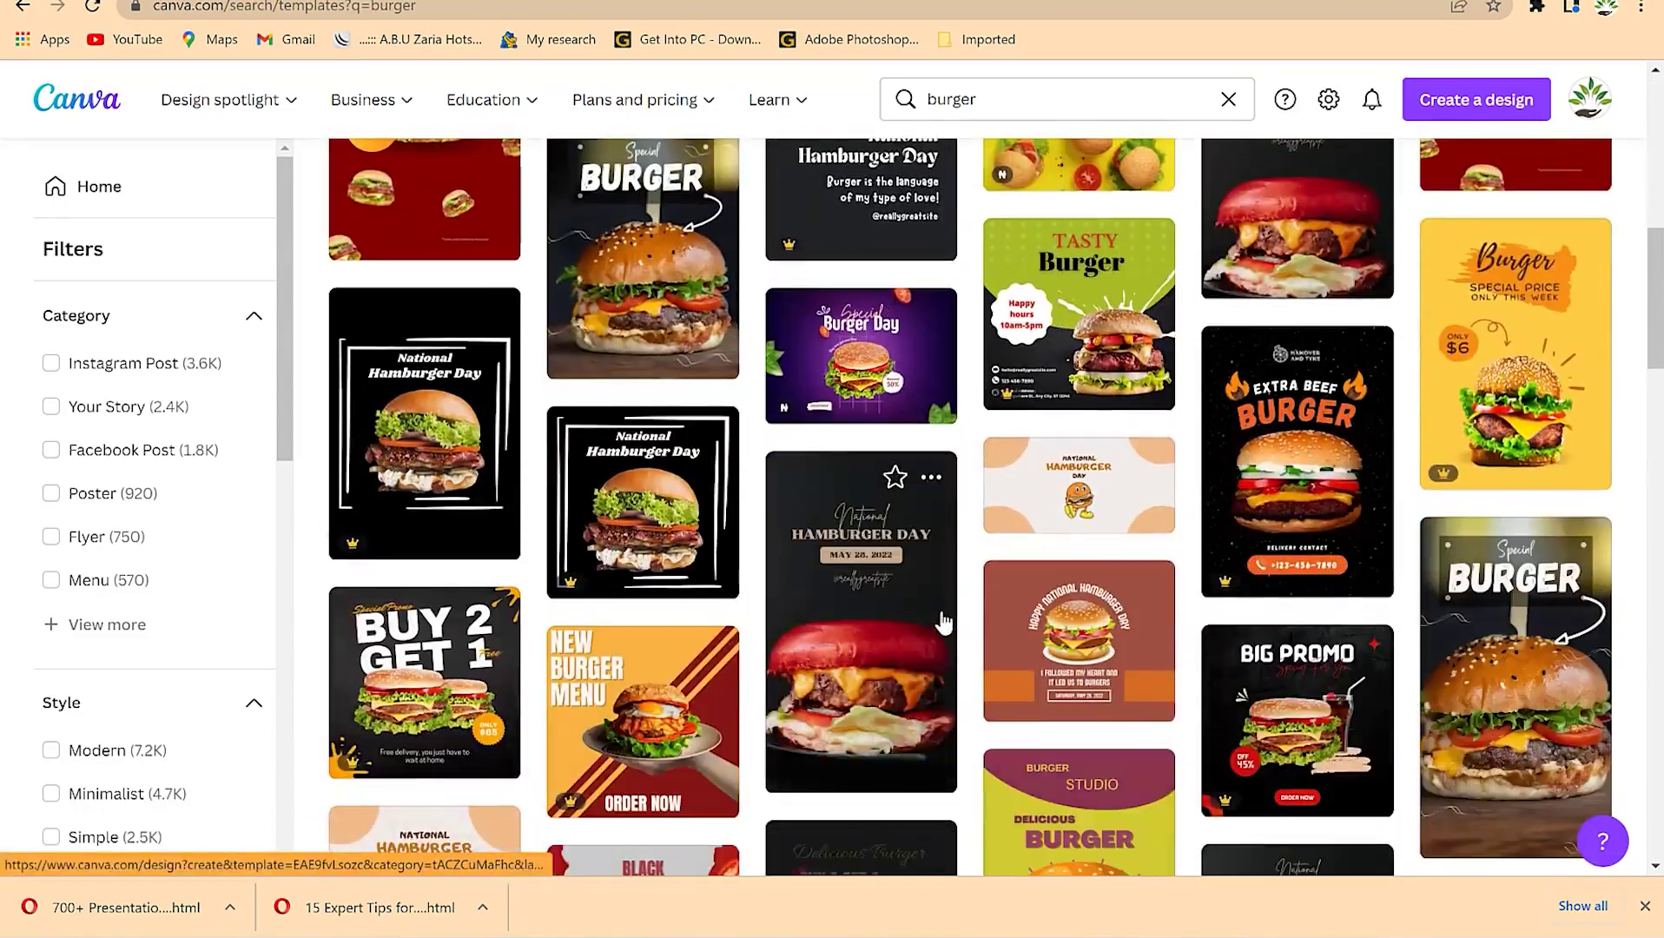
scroll(939, 621, down, 1)
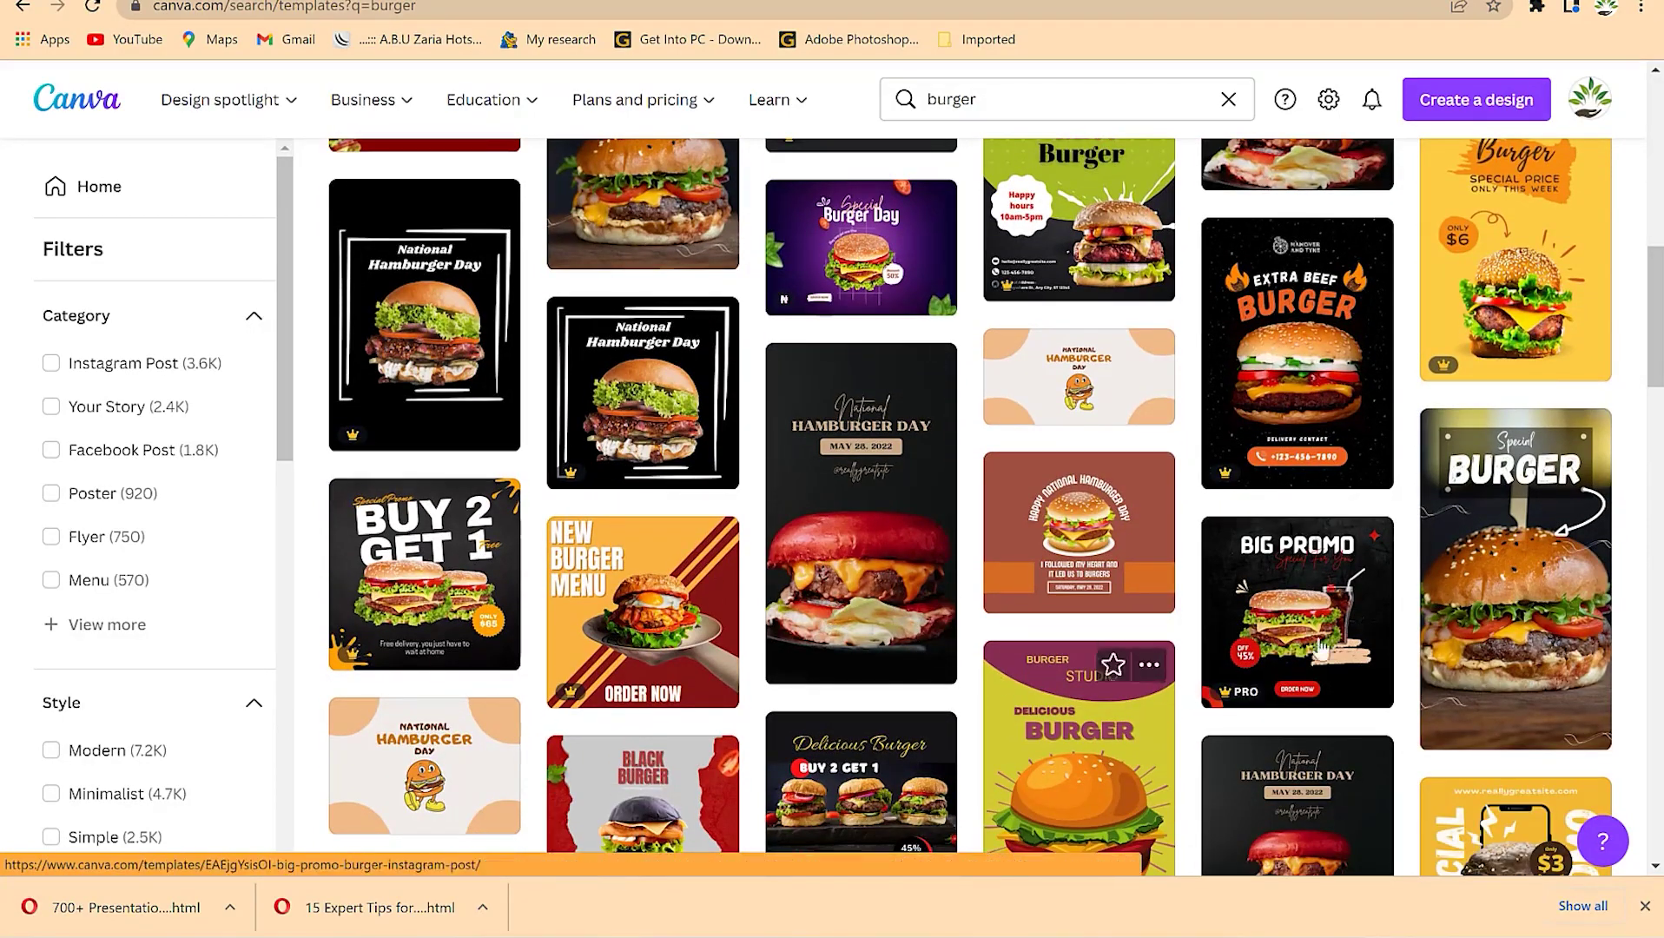
scroll(958, 509, down, 8)
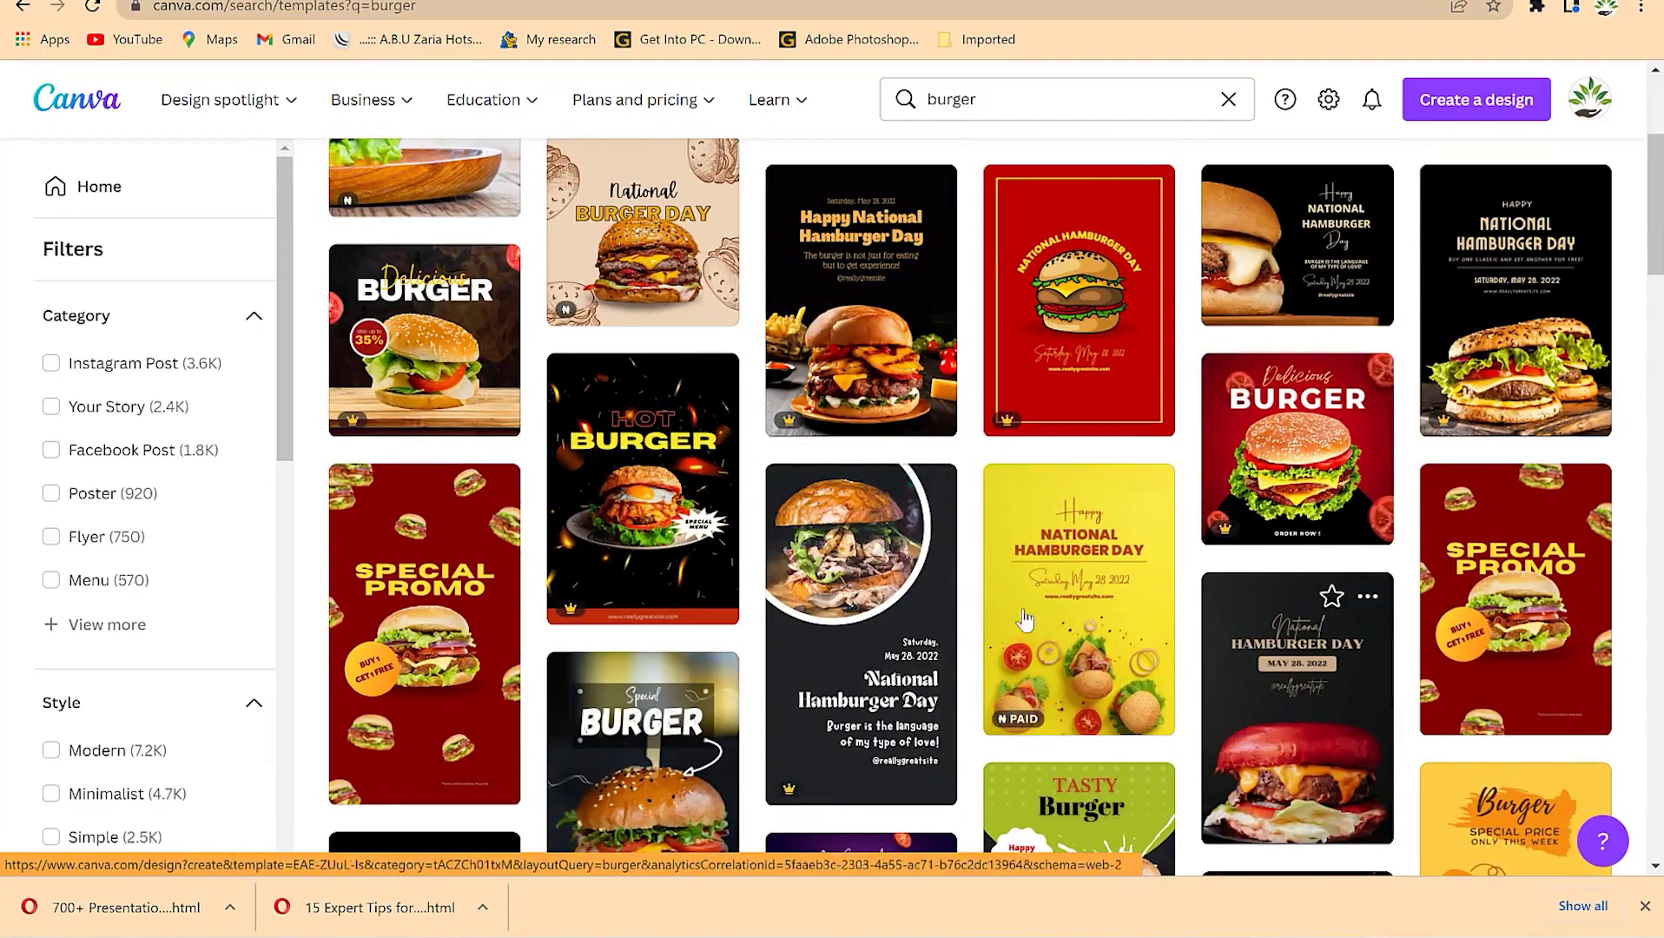
scroll(873, 383, up, 3)
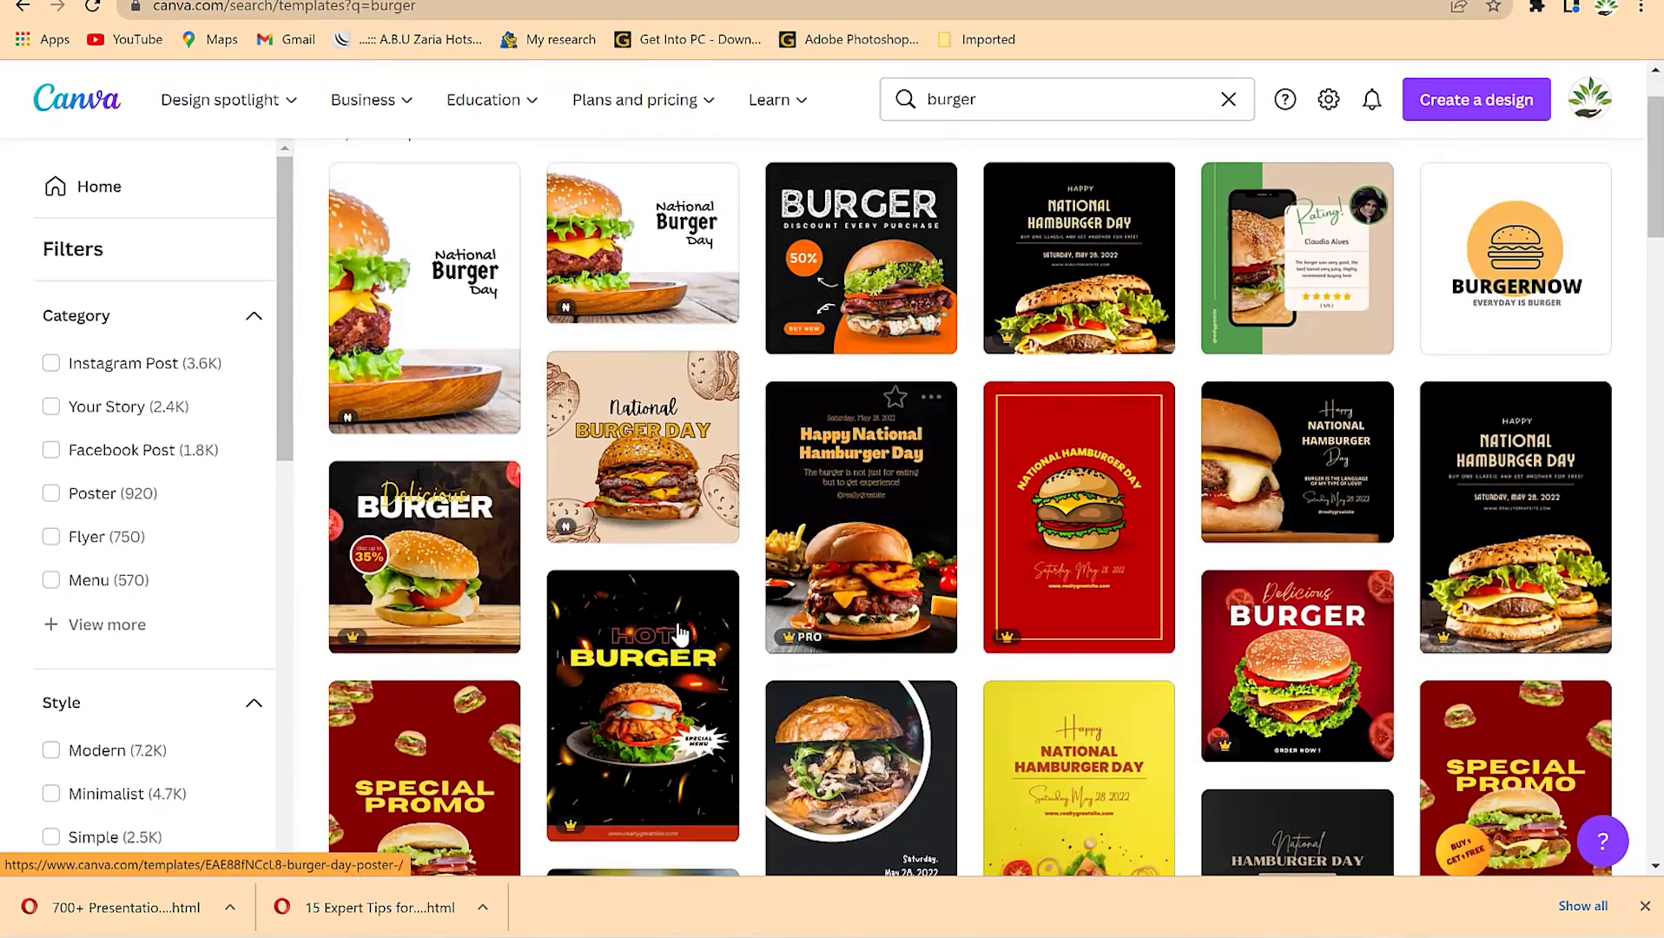
scroll(487, 669, down, 3)
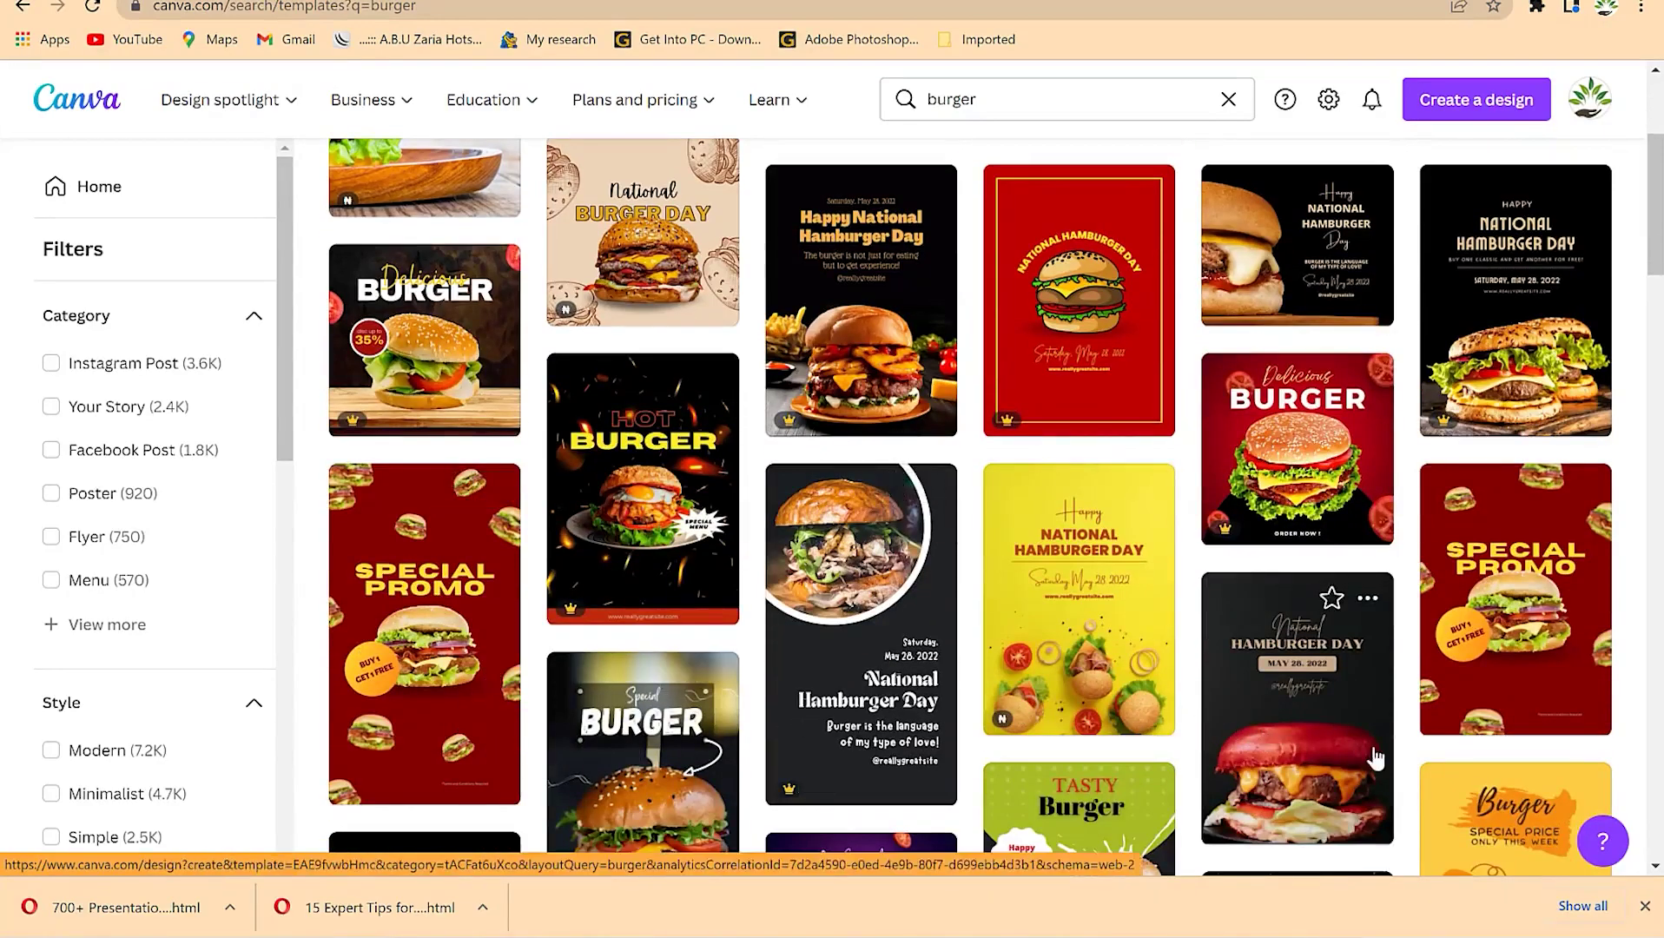
scroll(1374, 762, down, 3)
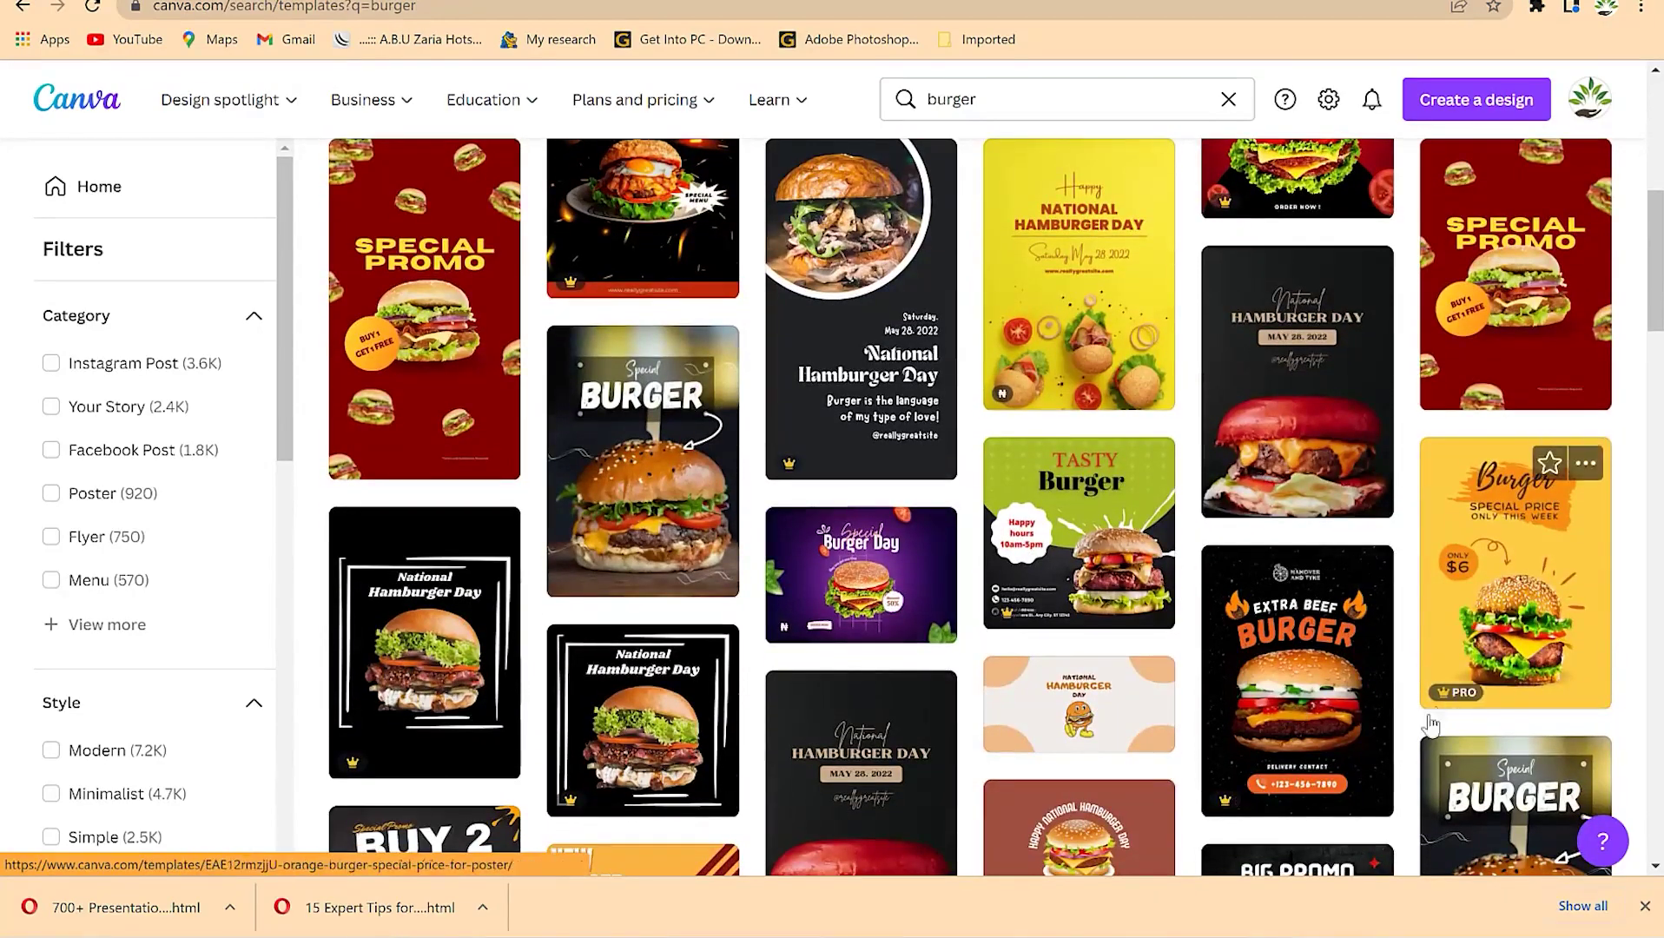
scroll(1429, 721, down, 3)
scroll(1547, 691, down, 3)
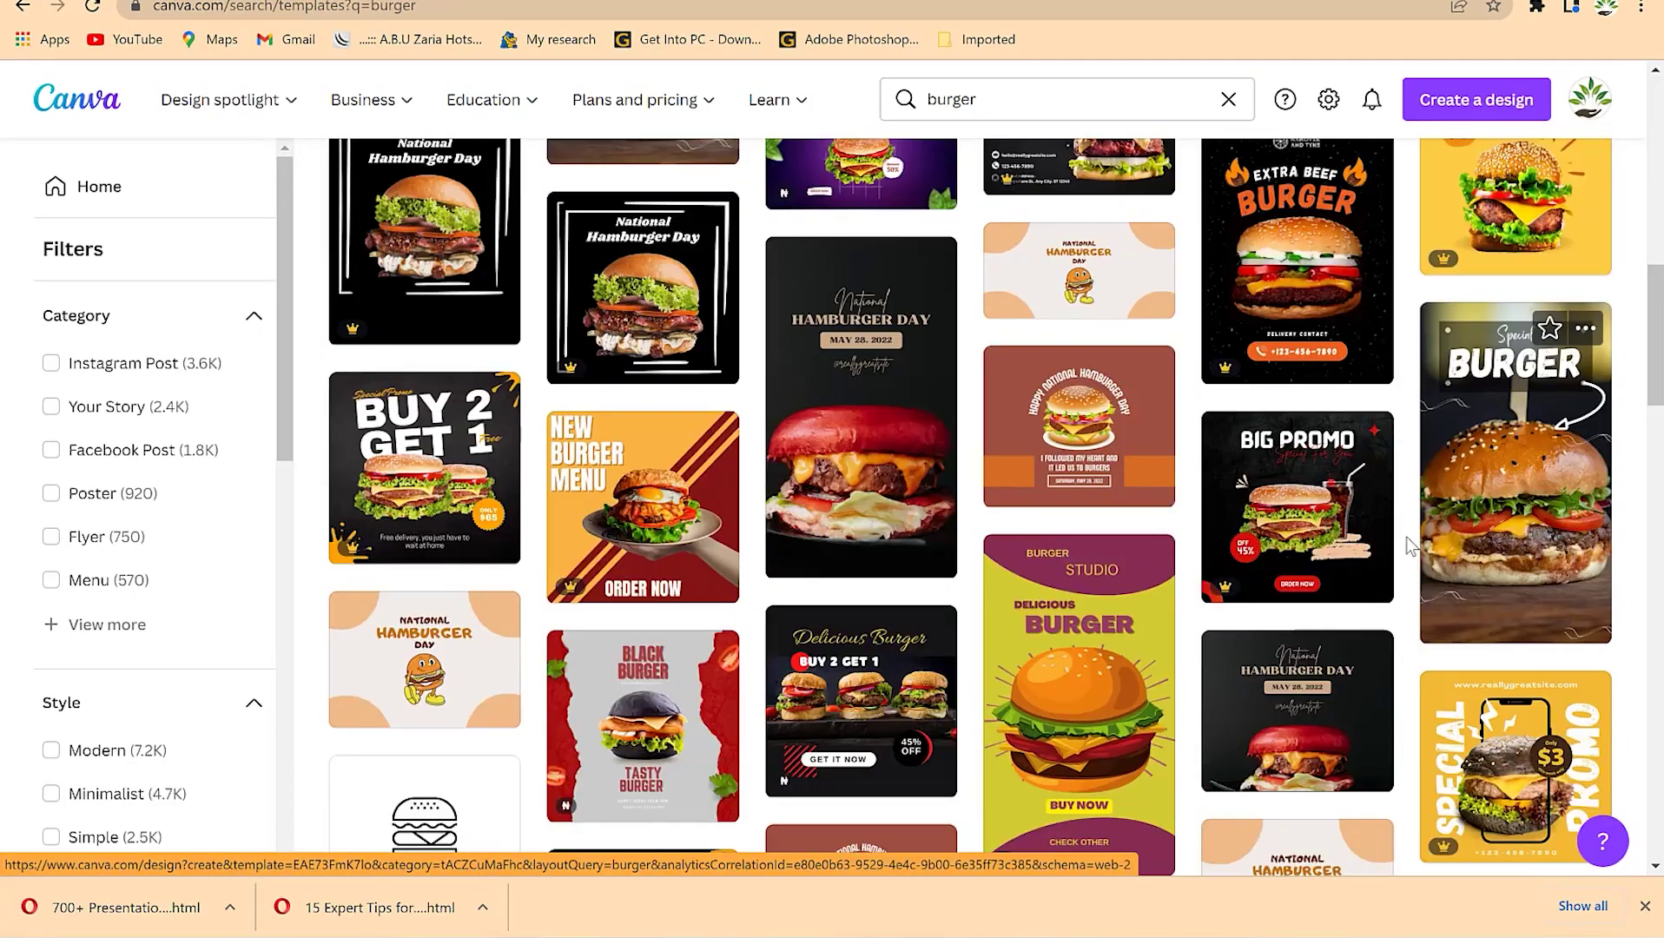
click(1494, 538)
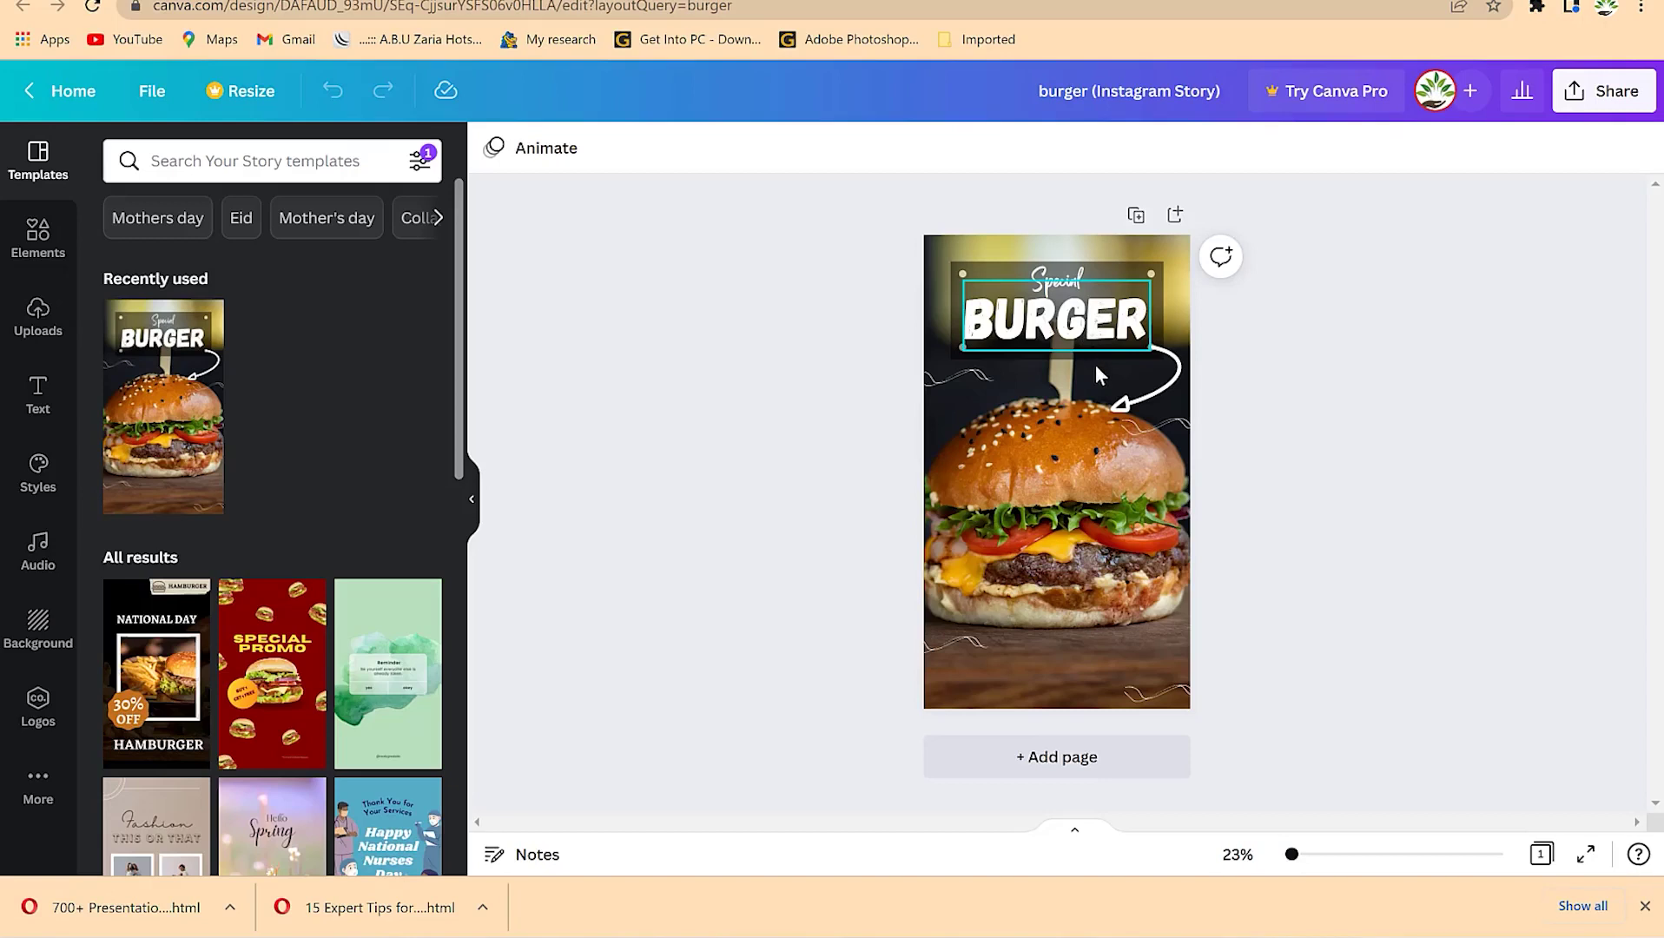
Step: Change the font of the word "Special" in the heading to Montserrat
click(965, 273)
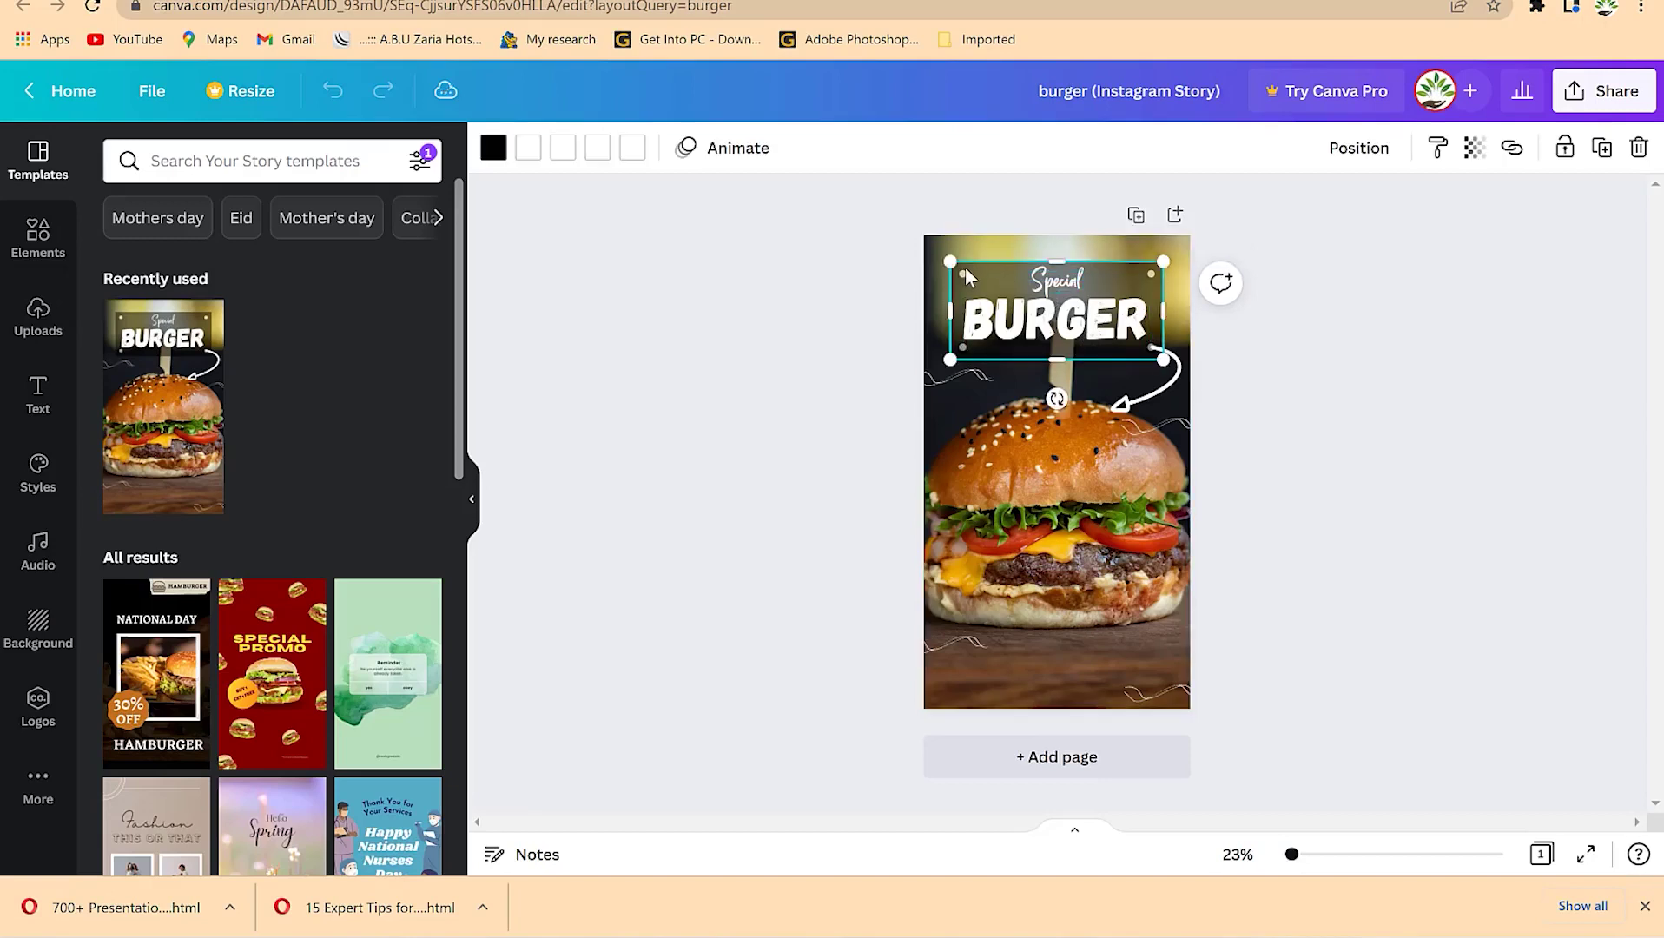
click(1042, 334)
mouse_move(1039, 333)
mouse_down()
mouse_move(1061, 398)
mouse_move(1032, 321)
mouse_up()
click(1058, 276)
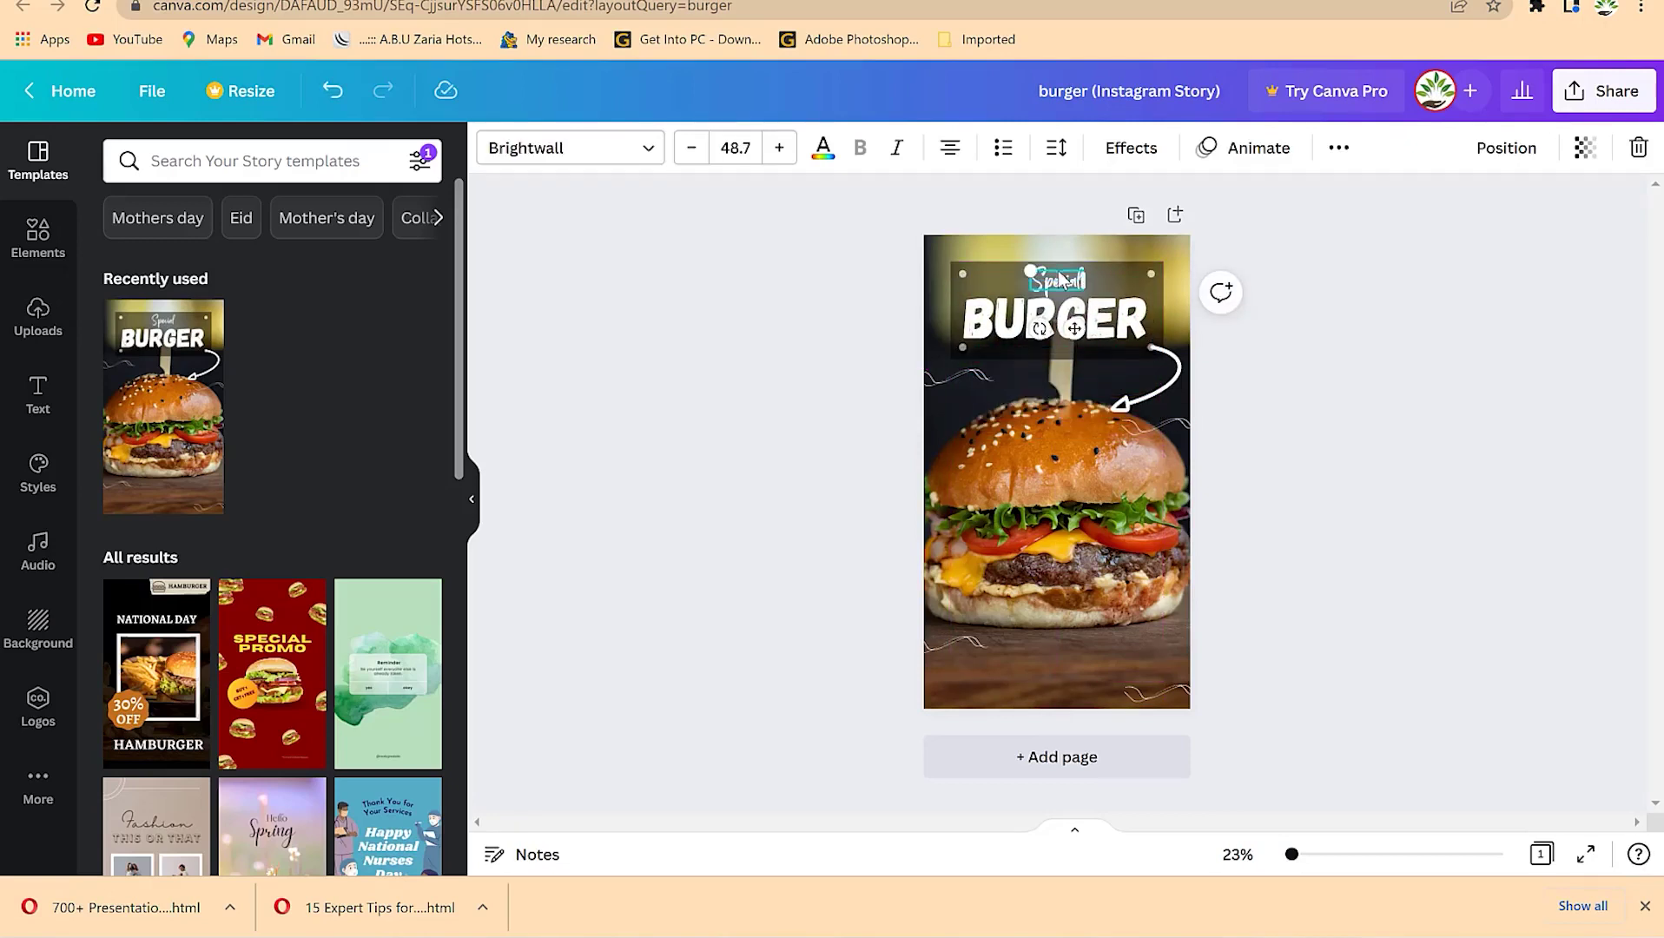
double_click(1060, 283)
click(652, 146)
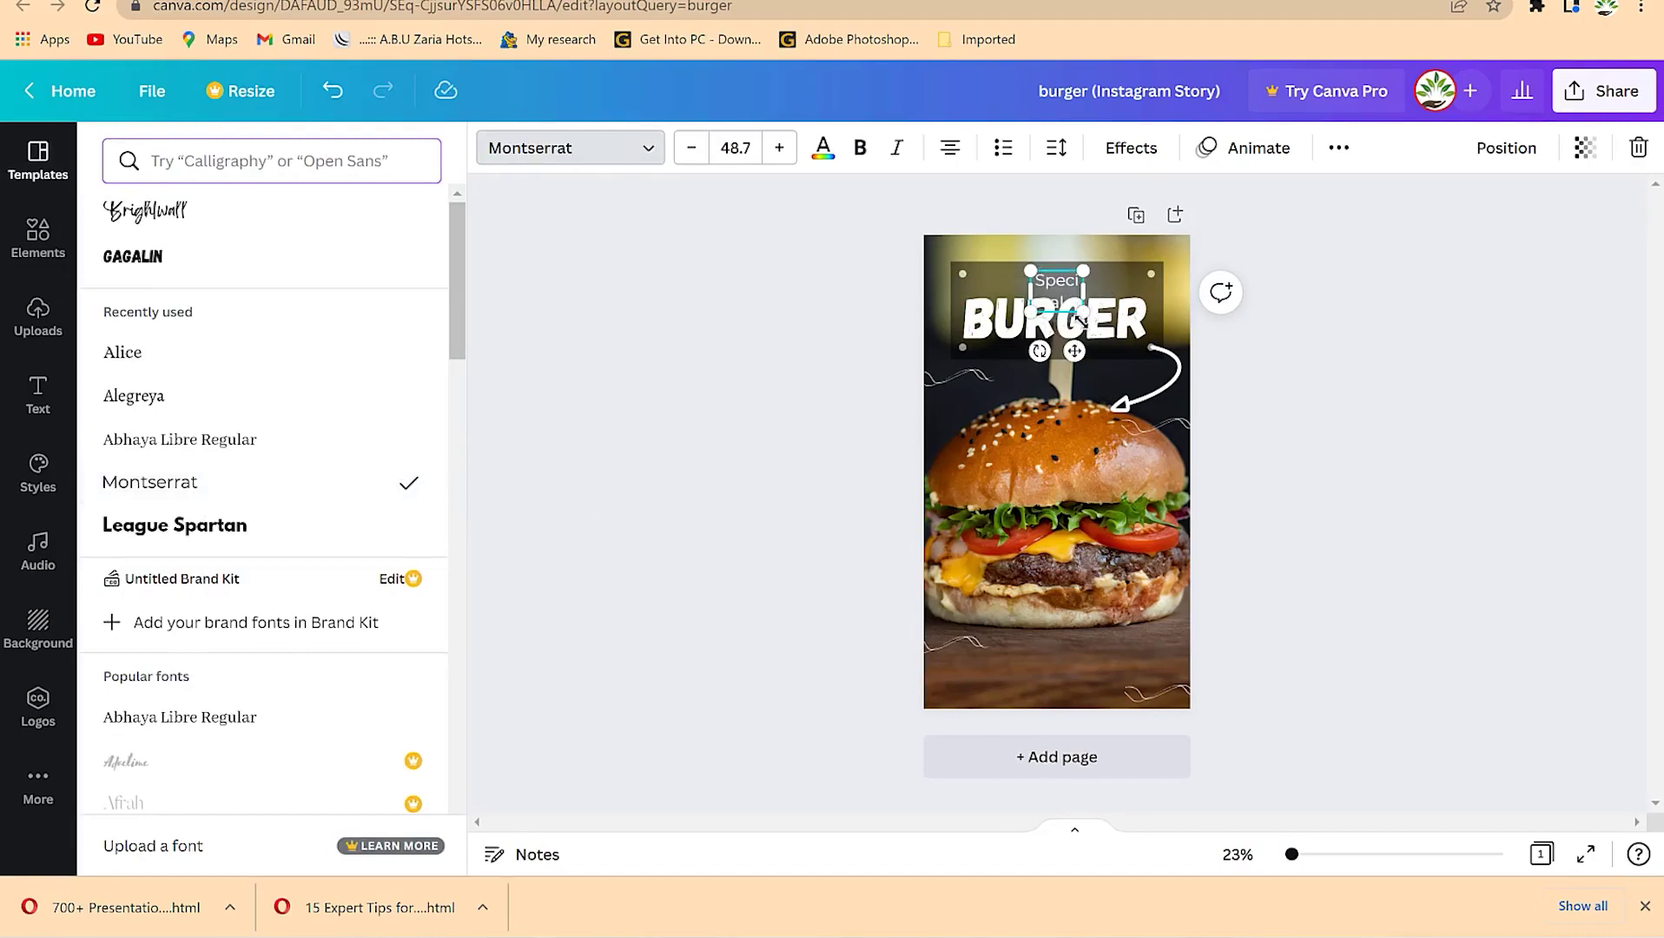
Step: Resize the "Special" text box so the word fits on one line and centre it just above "BURGER"
drag(1083, 311, 963, 289)
drag(1042, 328, 1074, 334)
click(1090, 475)
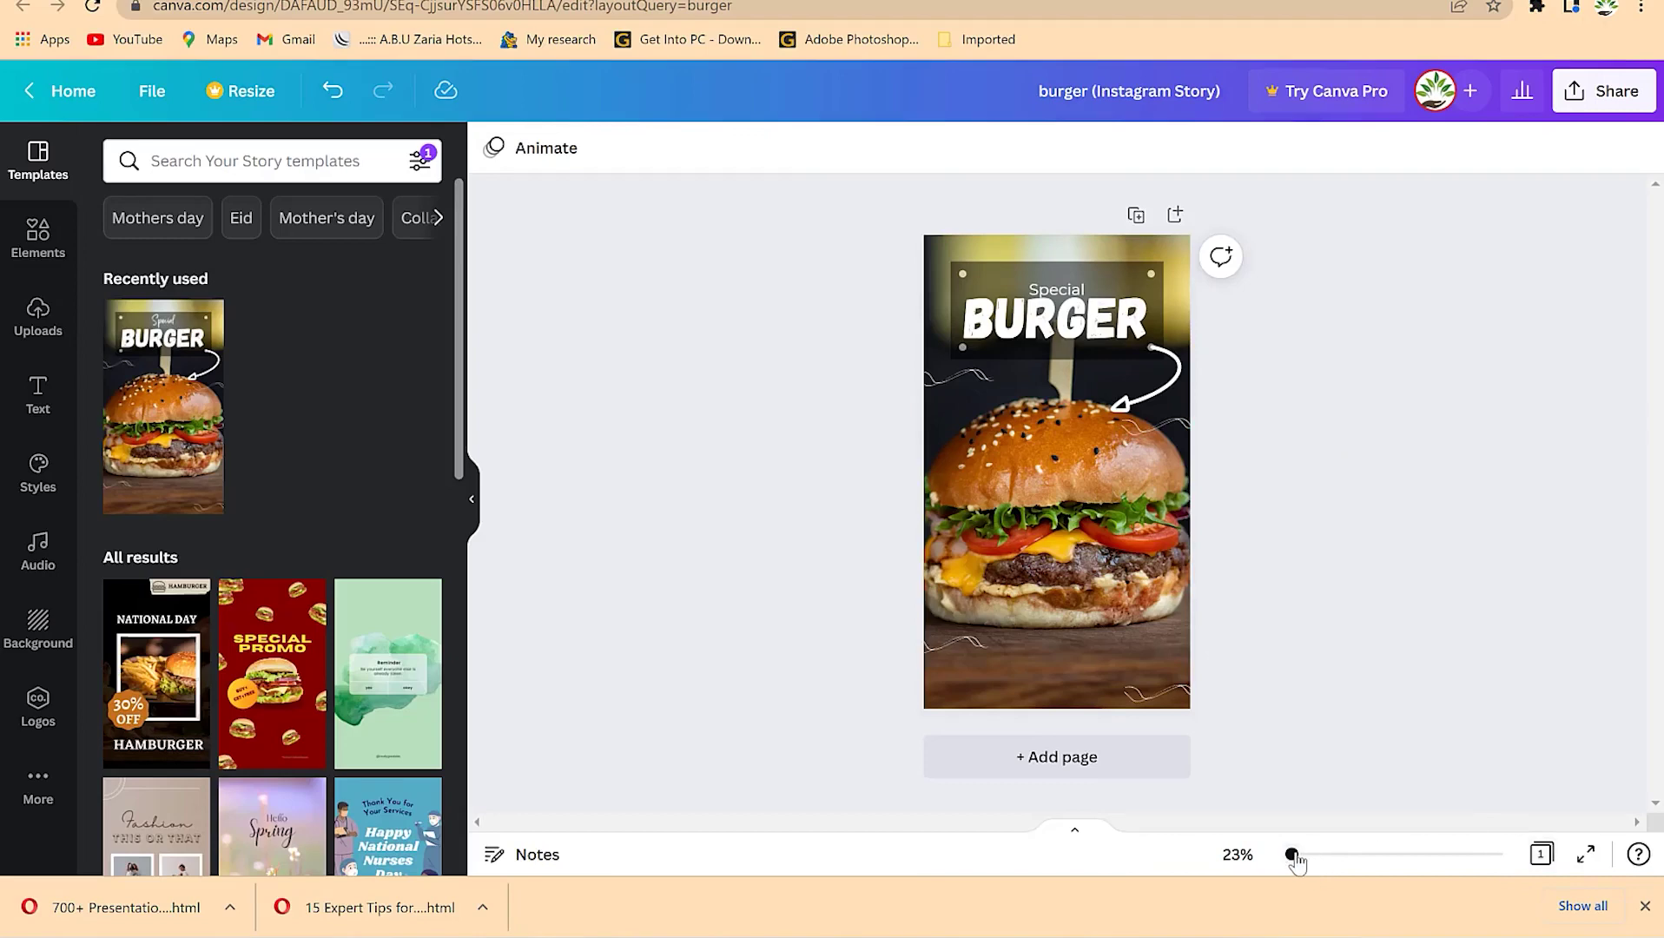
Step: Add the pink neon "GLOW" font combination and place it on the wooden table area below the burger
drag(1293, 855, 1303, 855)
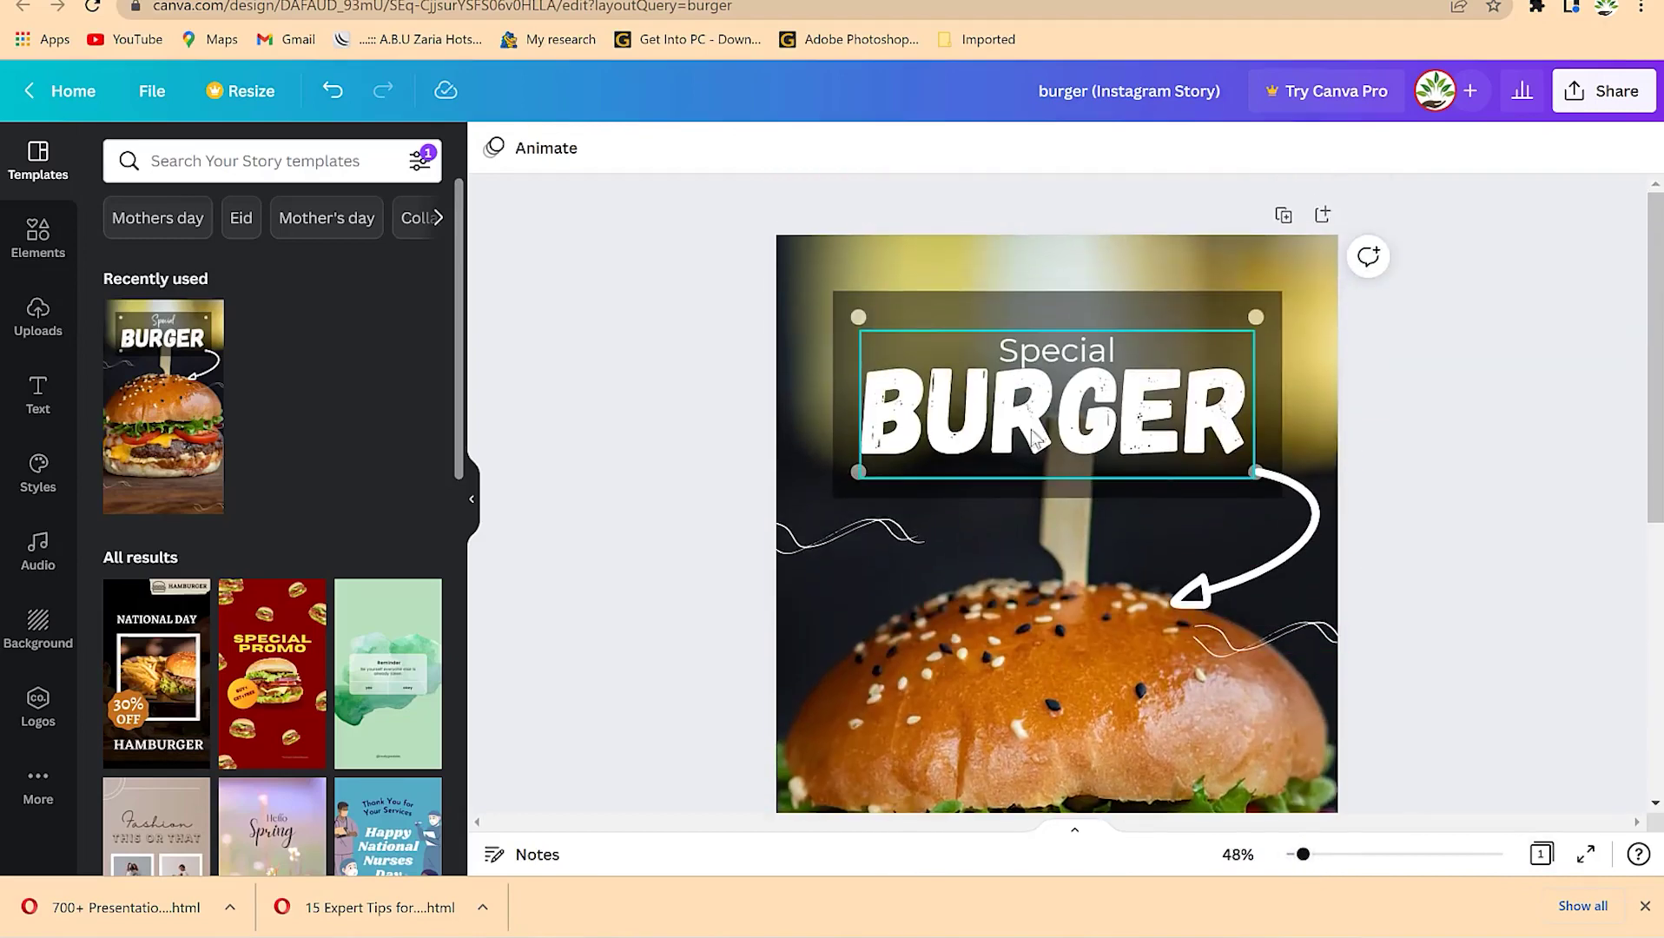
click(1034, 434)
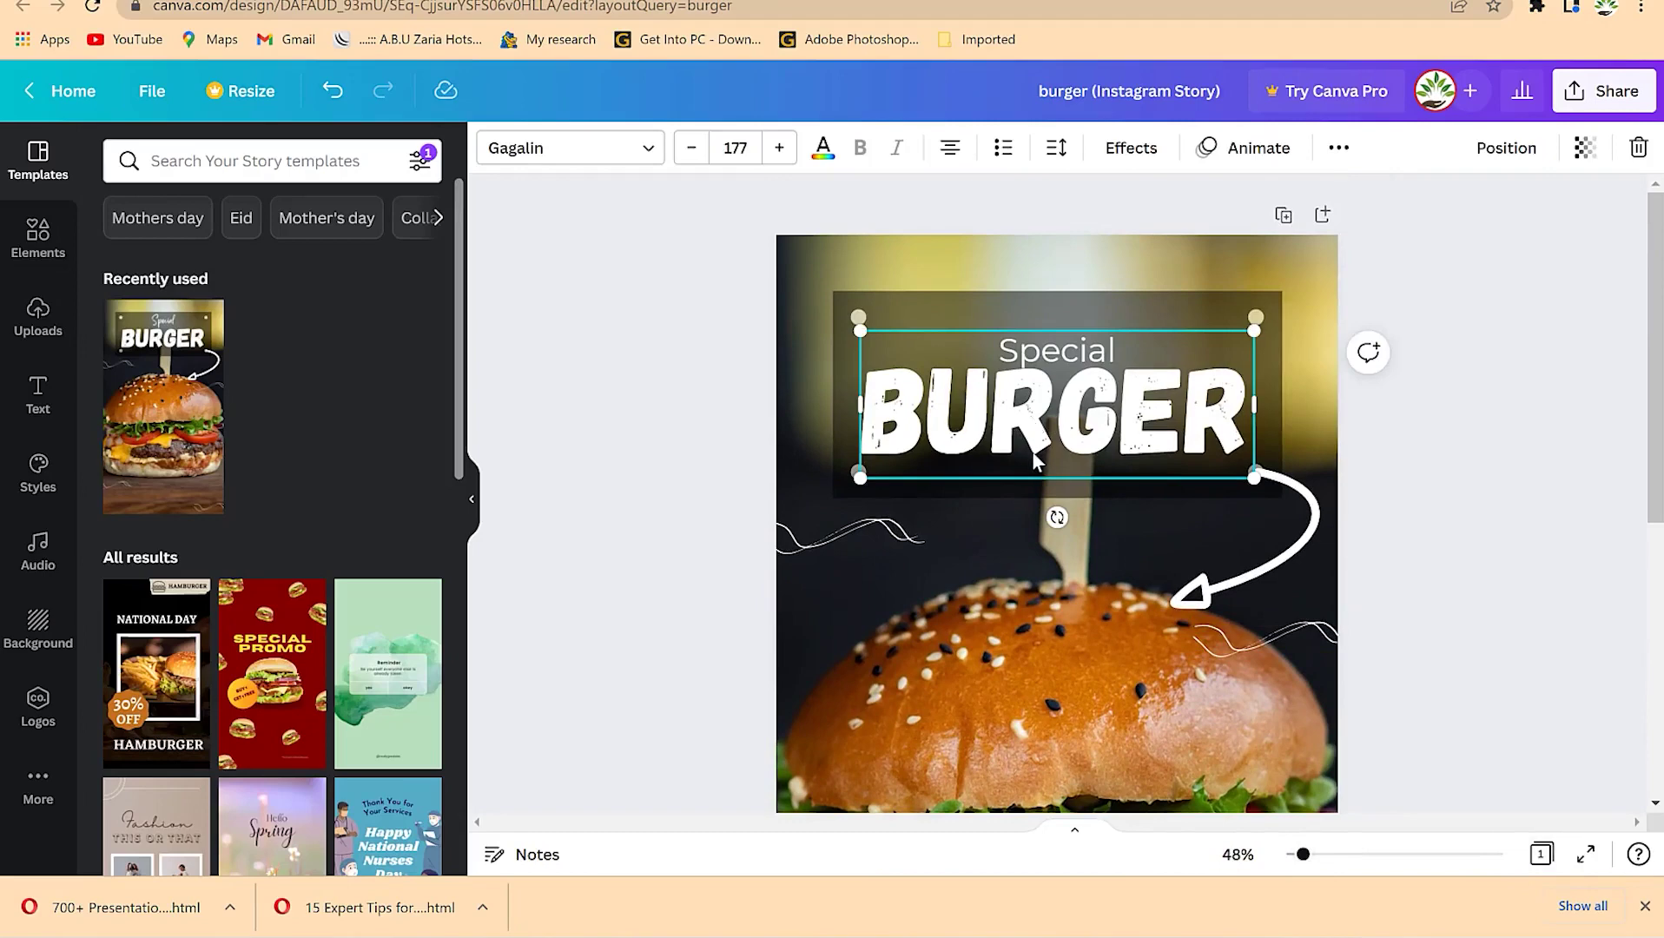
scroll(1004, 469, down, 6)
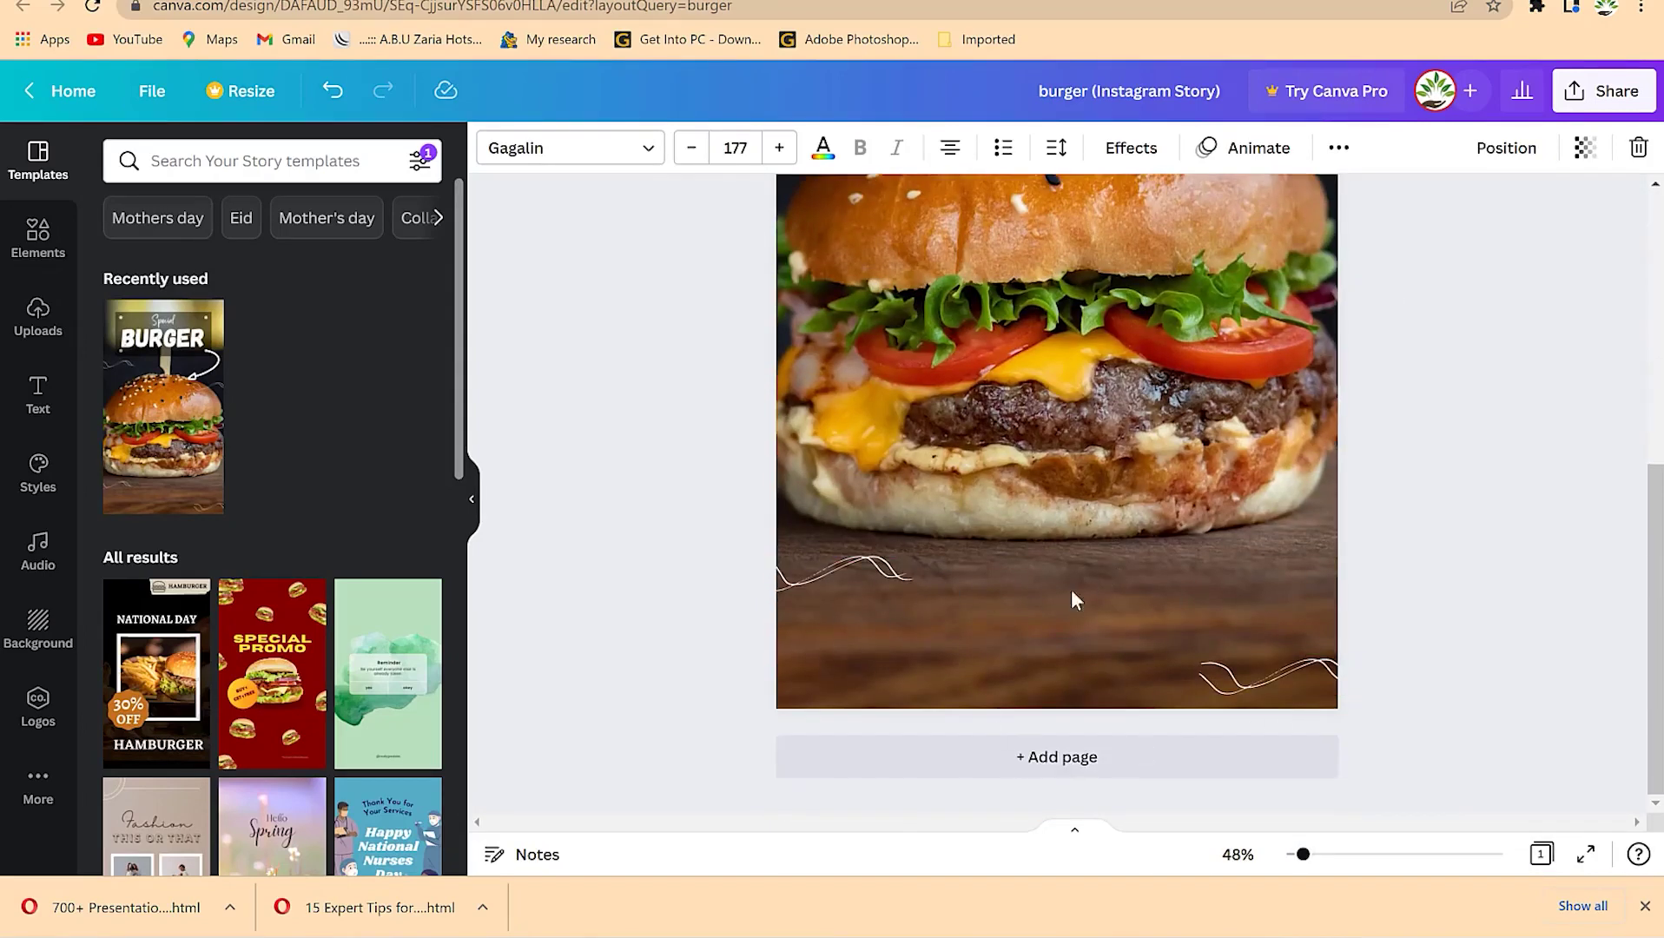
click(37, 415)
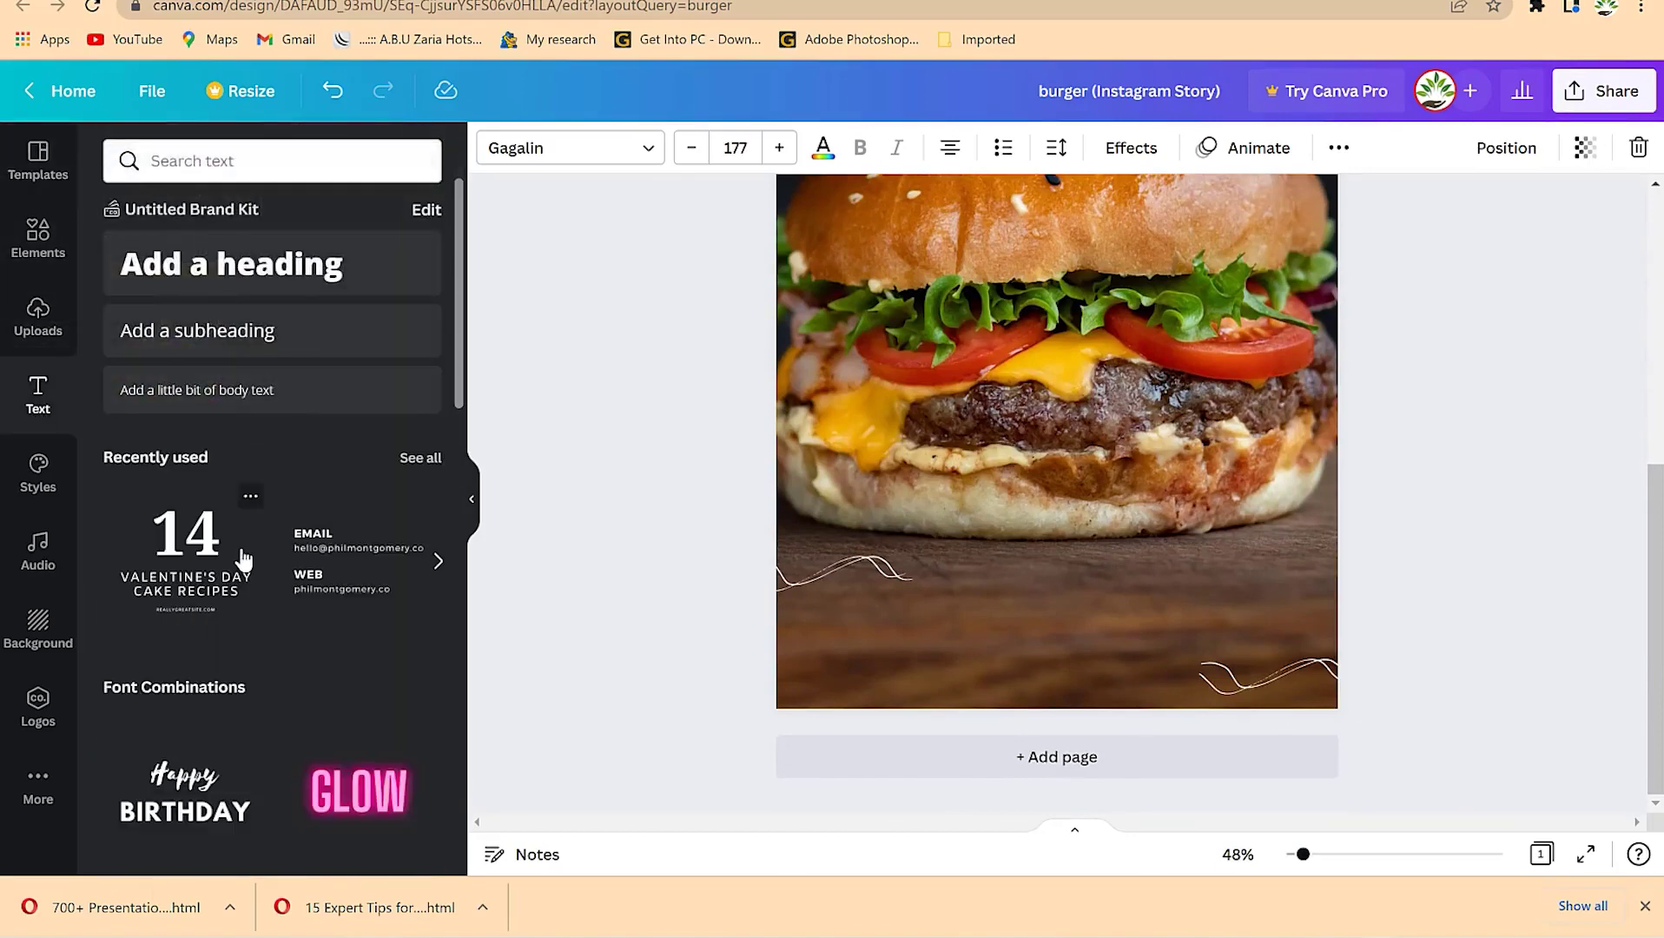
scroll(247, 557, down, 5)
scroll(247, 558, down, 4)
scroll(319, 467, up, 6)
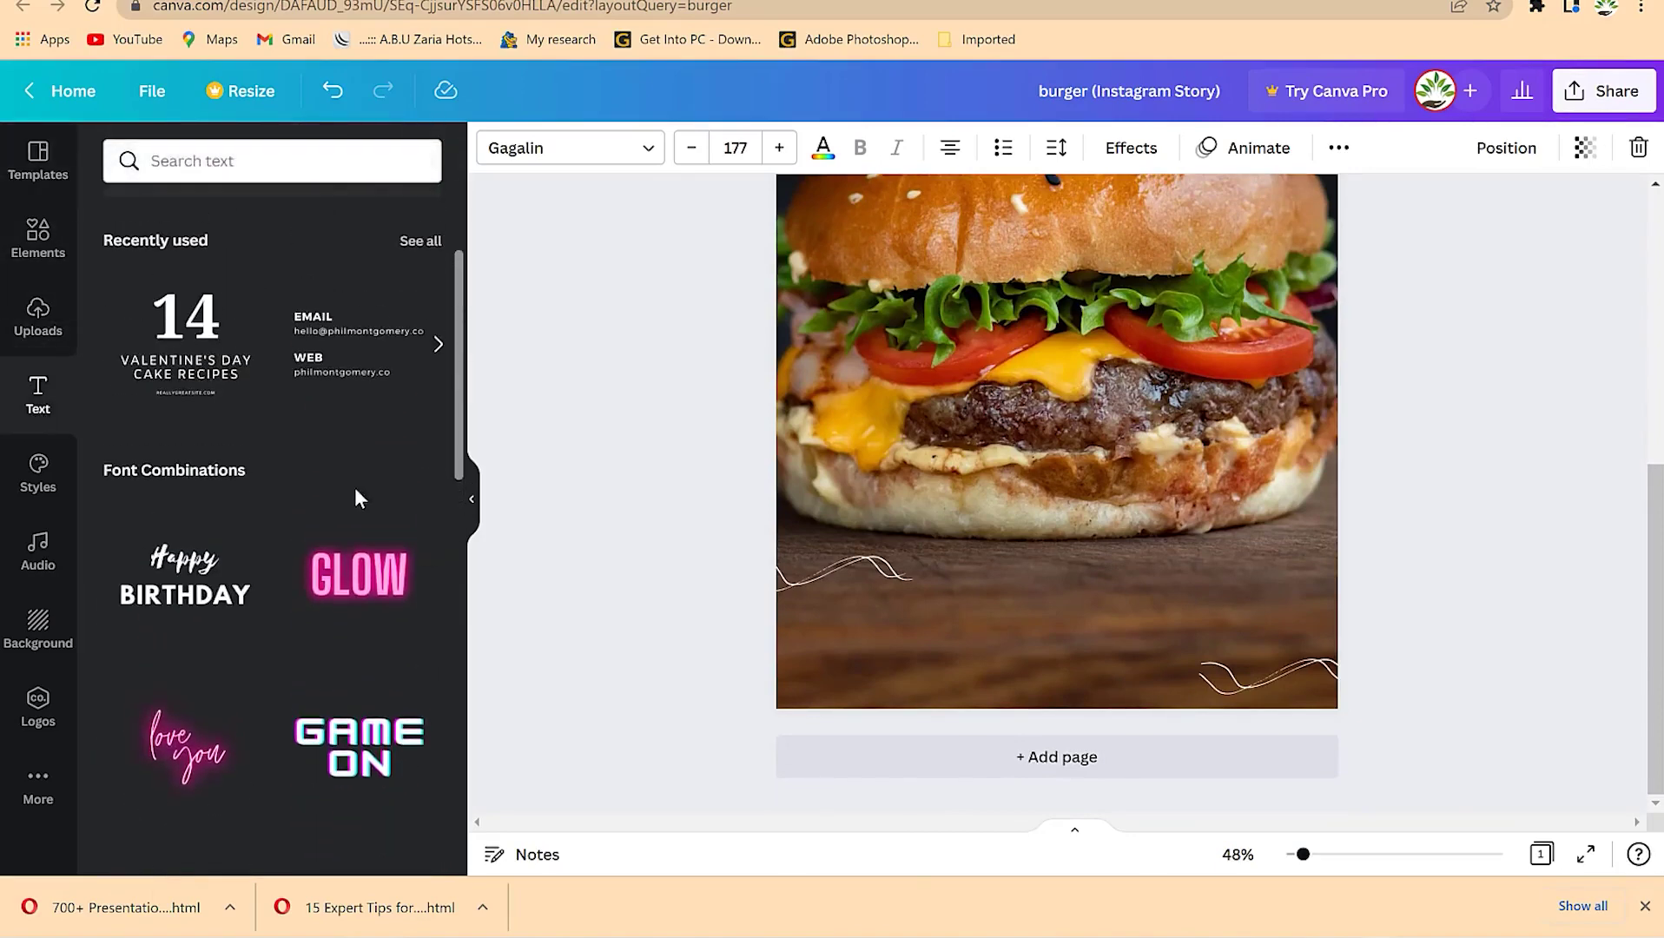
click(351, 599)
drag(1066, 464, 1049, 639)
drag(1251, 517, 1067, 602)
drag(948, 666, 1110, 608)
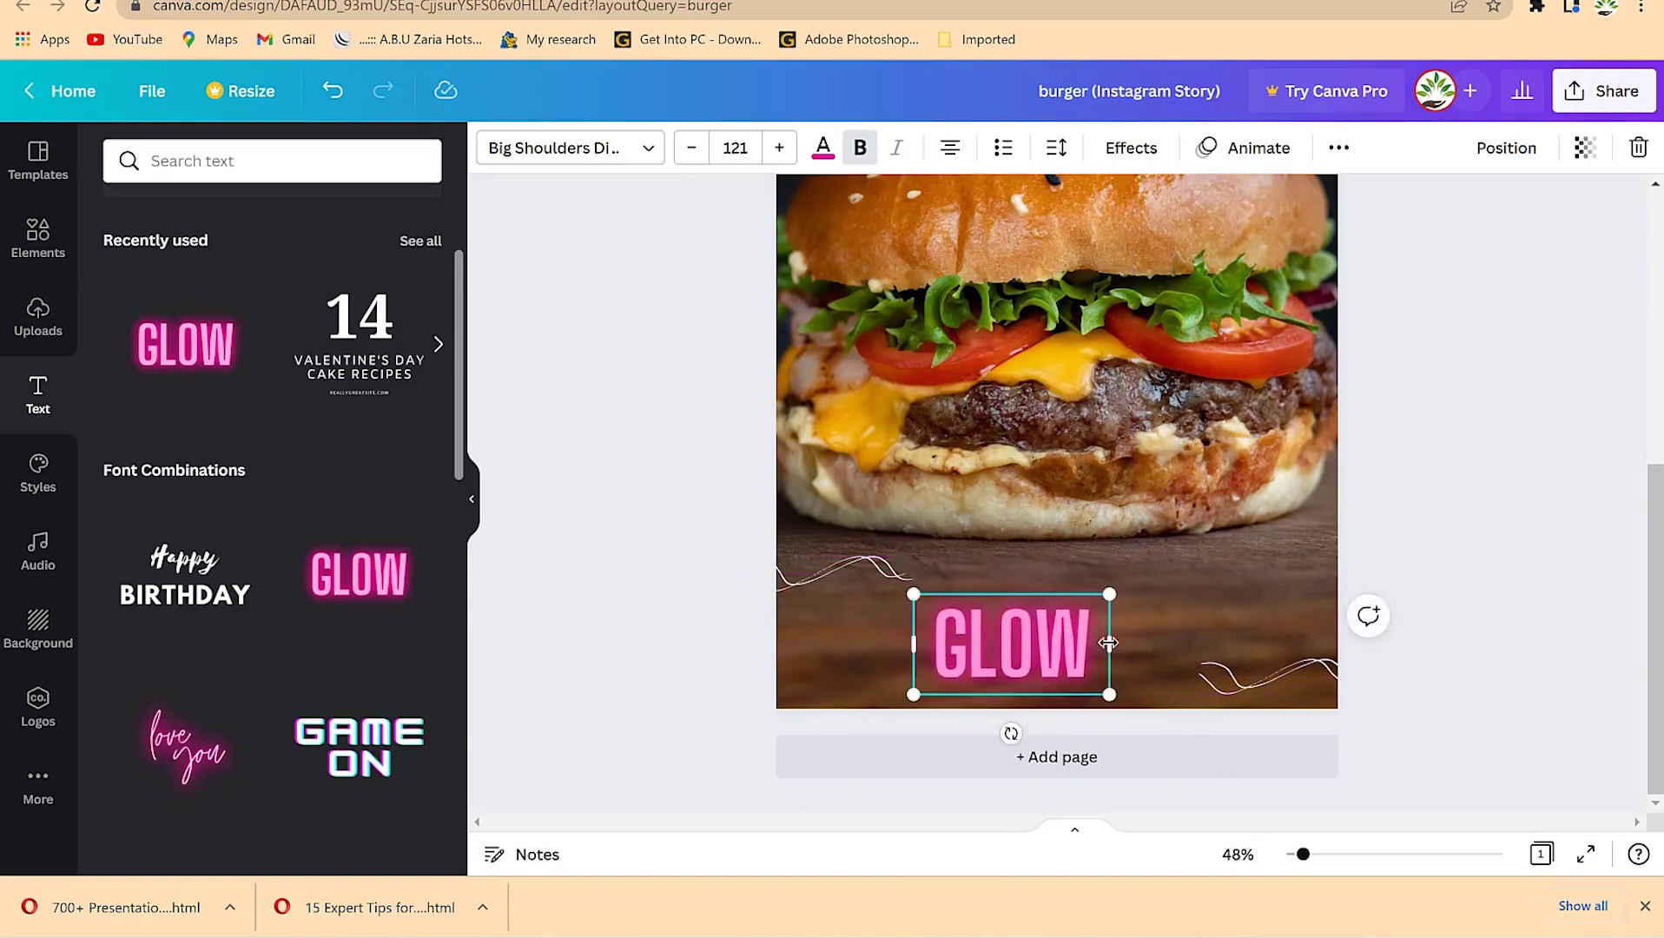
Step: Replace the neon text with "PLACE YOUR ORDER NOW"
double_click(1102, 647)
text(PLACE YOUR)
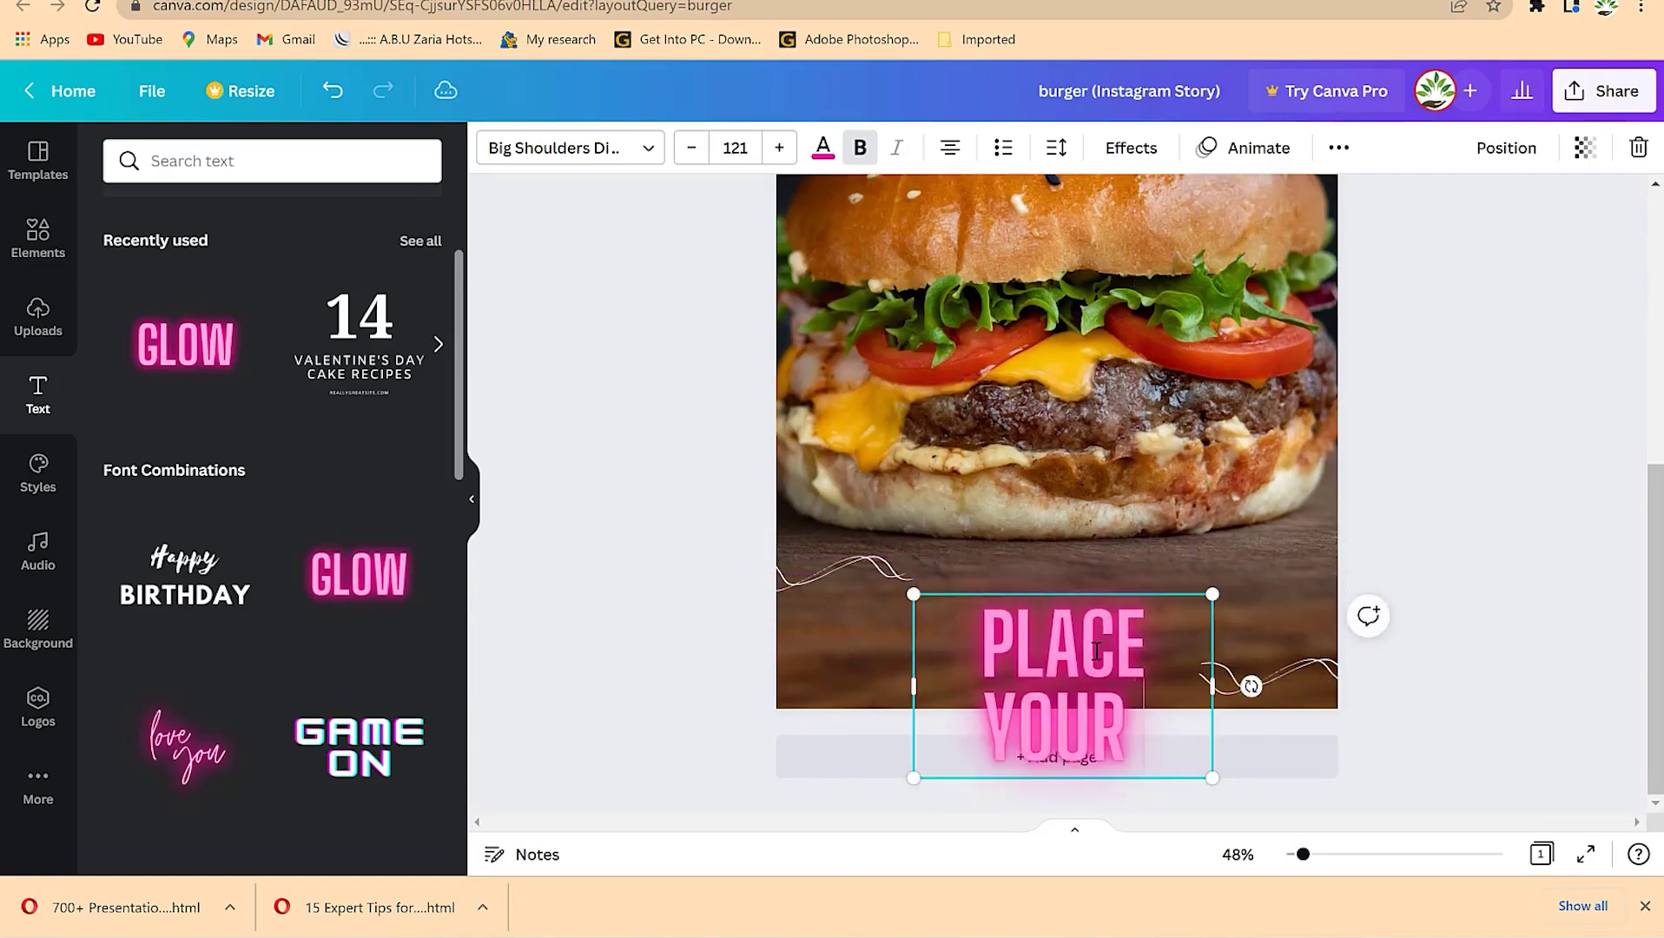
text( ORDER NOW)
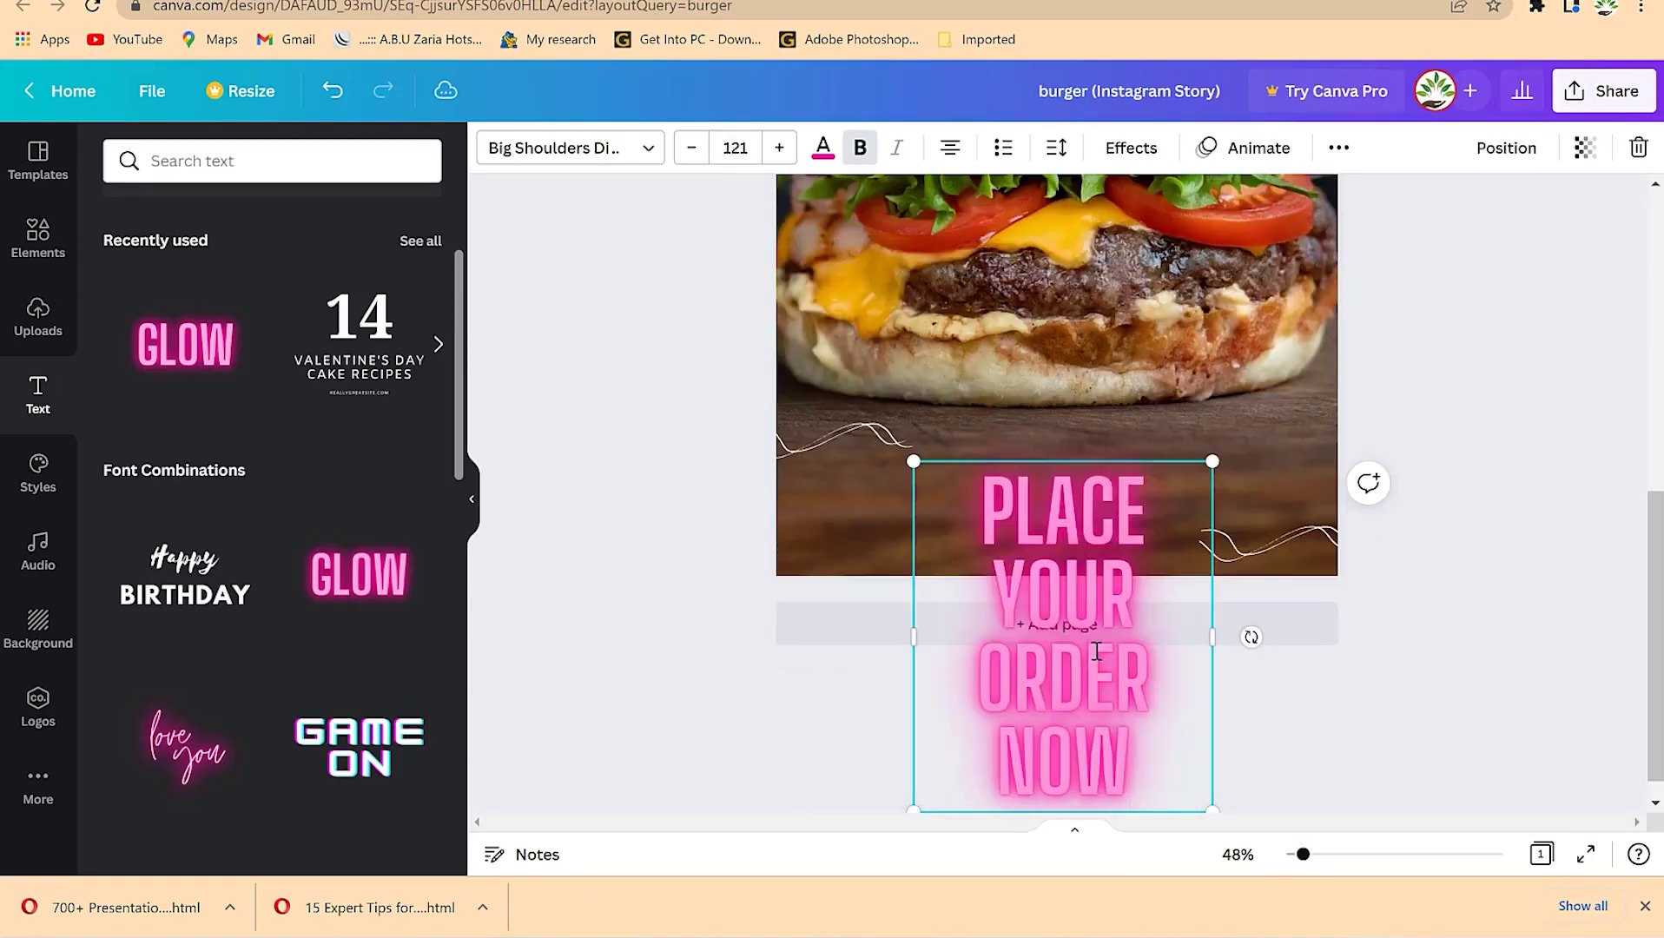
Step: Widen the neon text box, reduce its font size to 65 and centre the single line below the burger
drag(913, 641, 792, 640)
click(699, 148)
drag(1059, 617, 1073, 698)
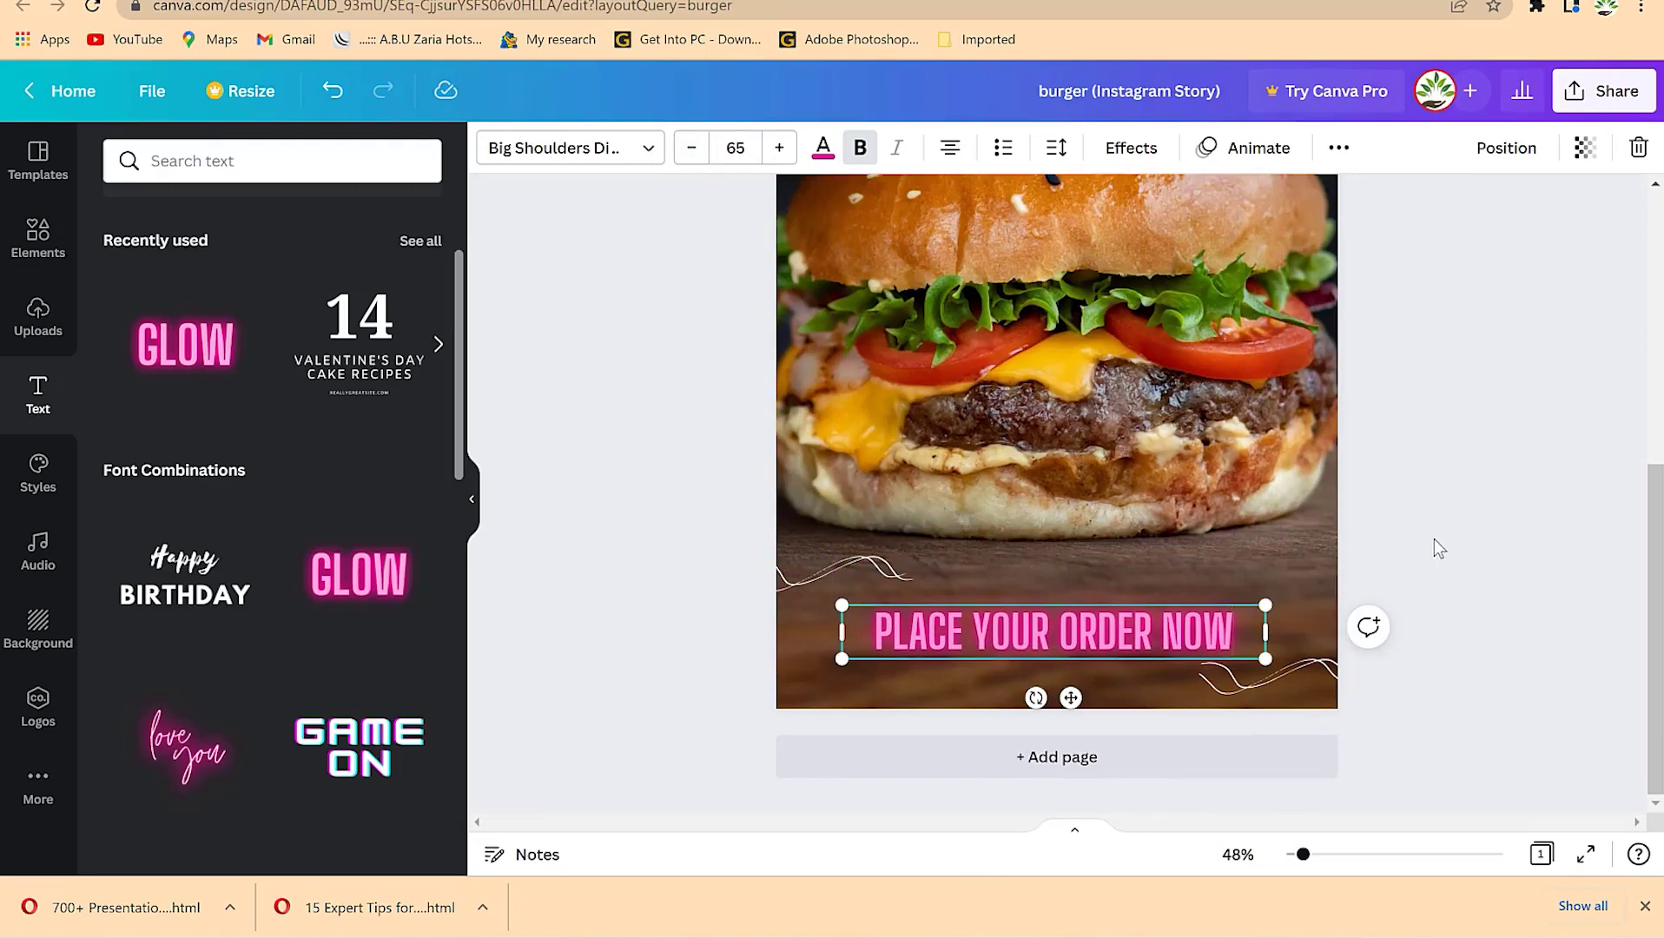
Step: Add a square shape to the page and place it behind the "PLACE YOUR ORDER NOW" text
scroll(1299, 517, up, 5)
scroll(1303, 502, down, 4)
scroll(1286, 391, up, 6)
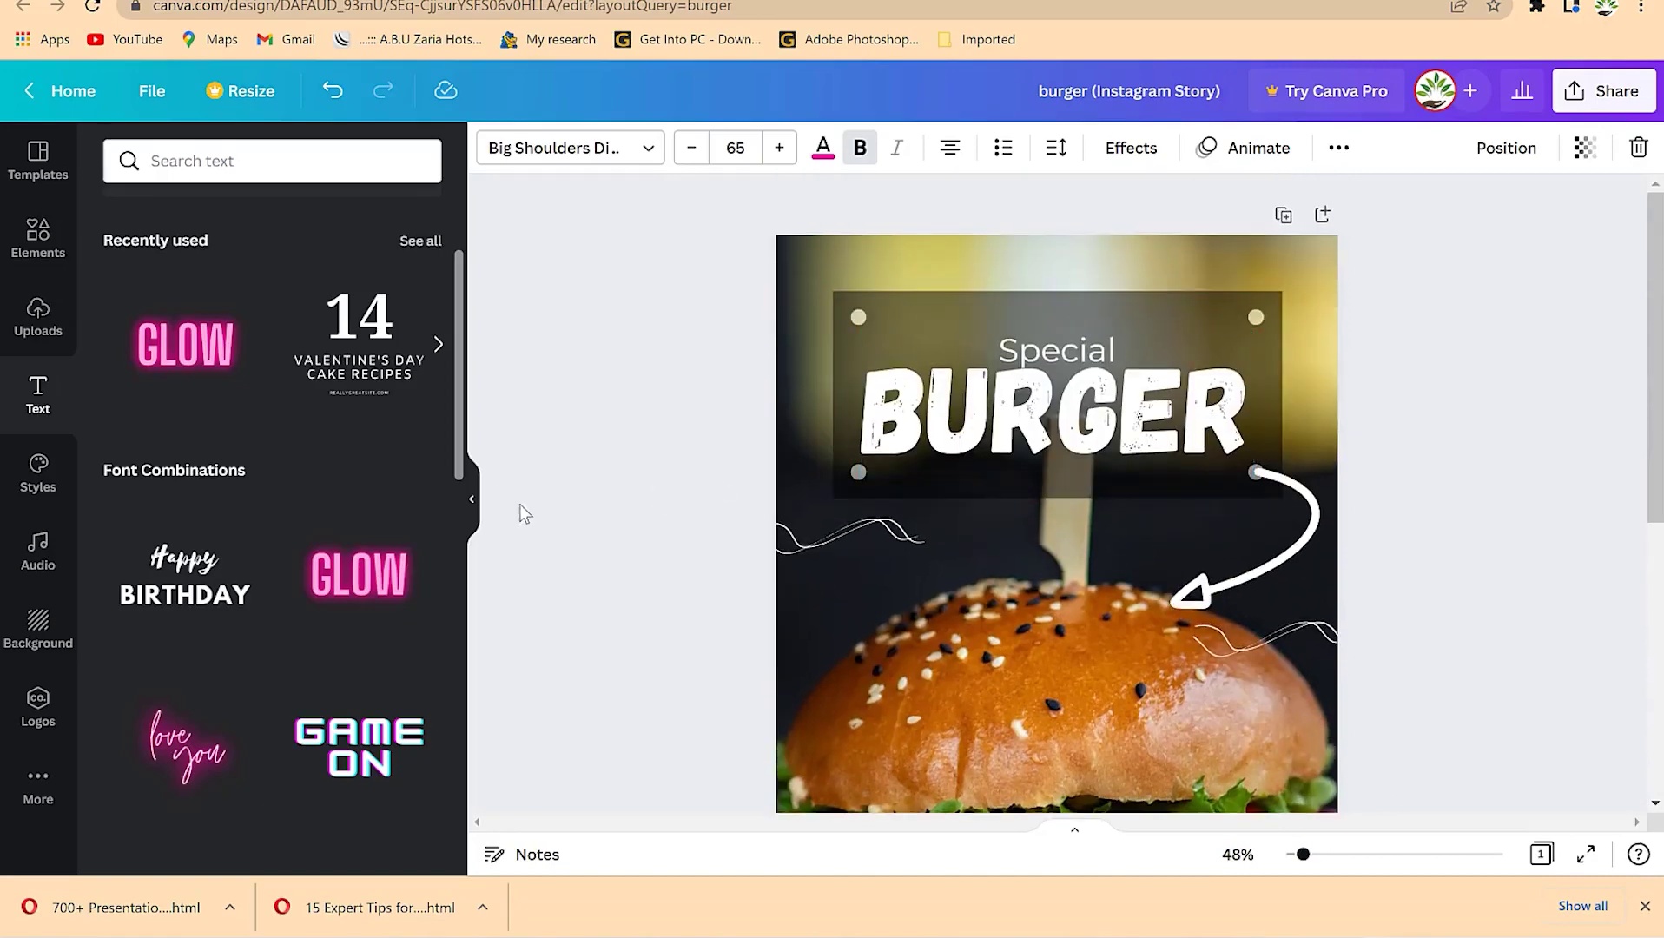
click(38, 237)
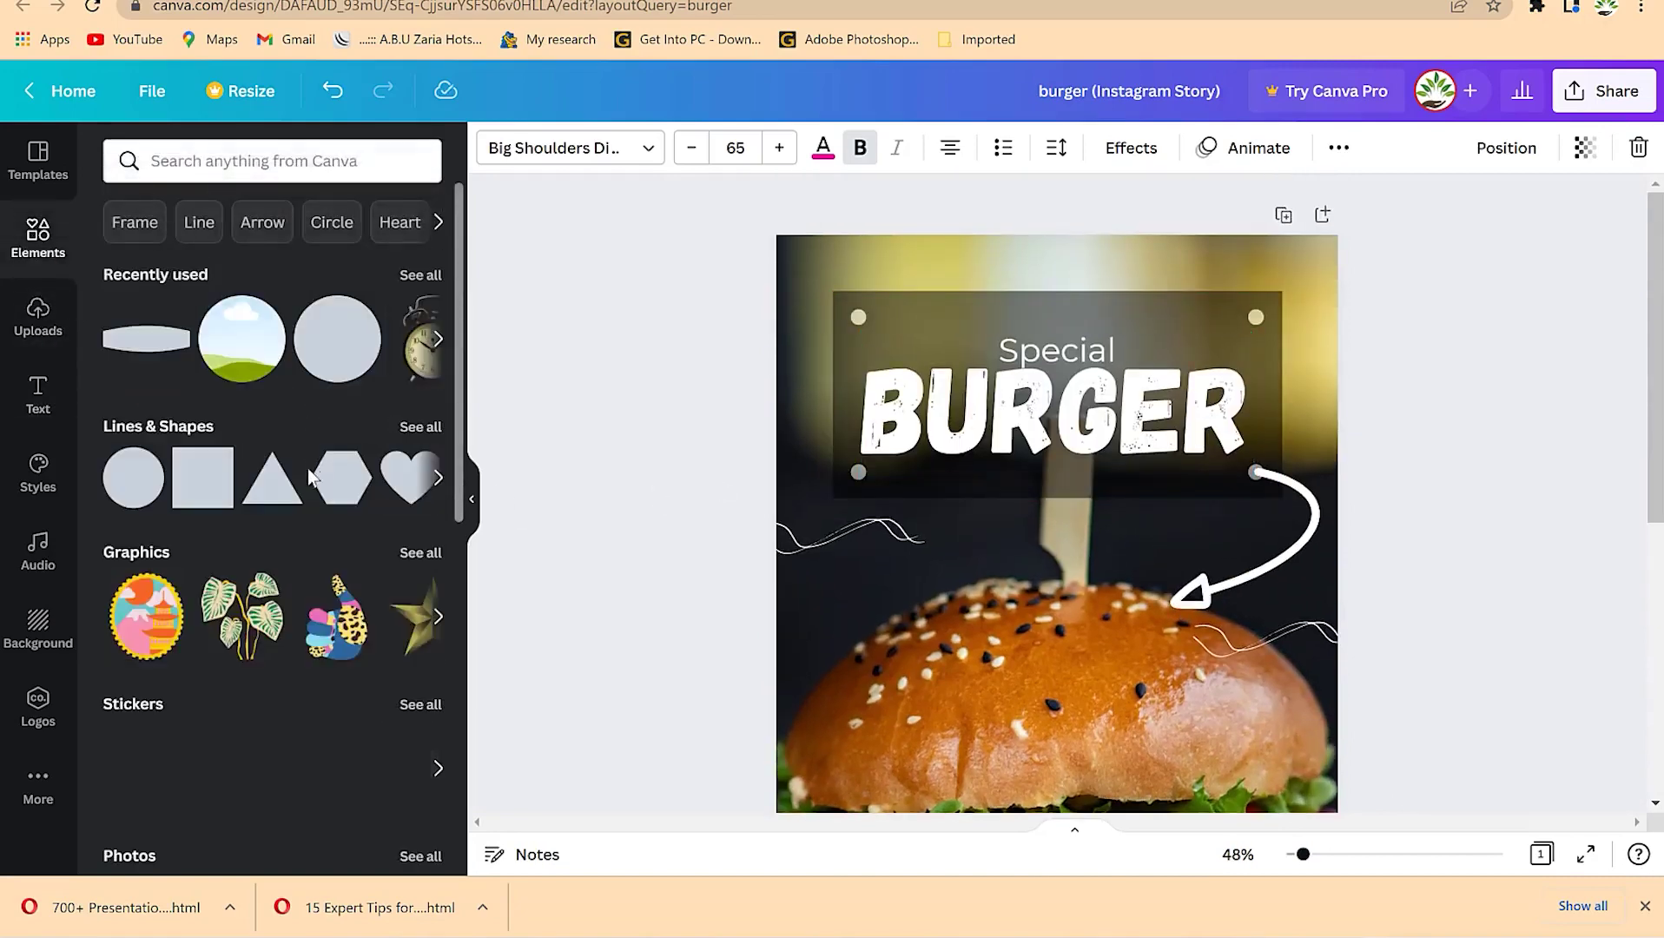
scroll(261, 486, down, 2)
scroll(237, 425, up, 2)
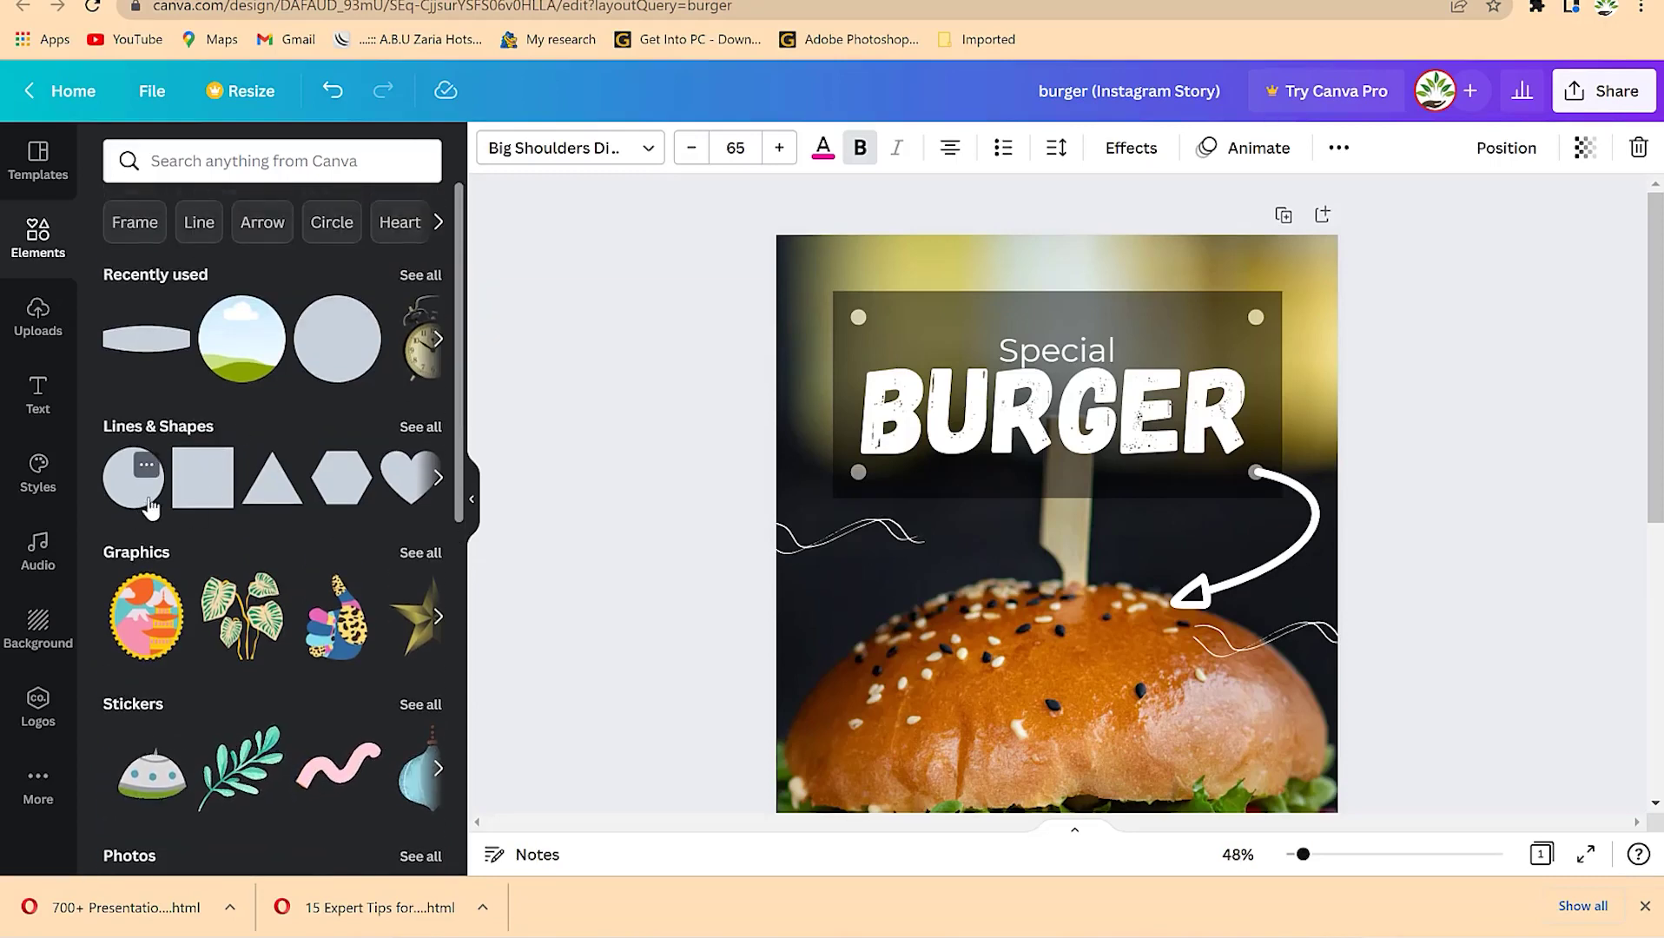
click(206, 491)
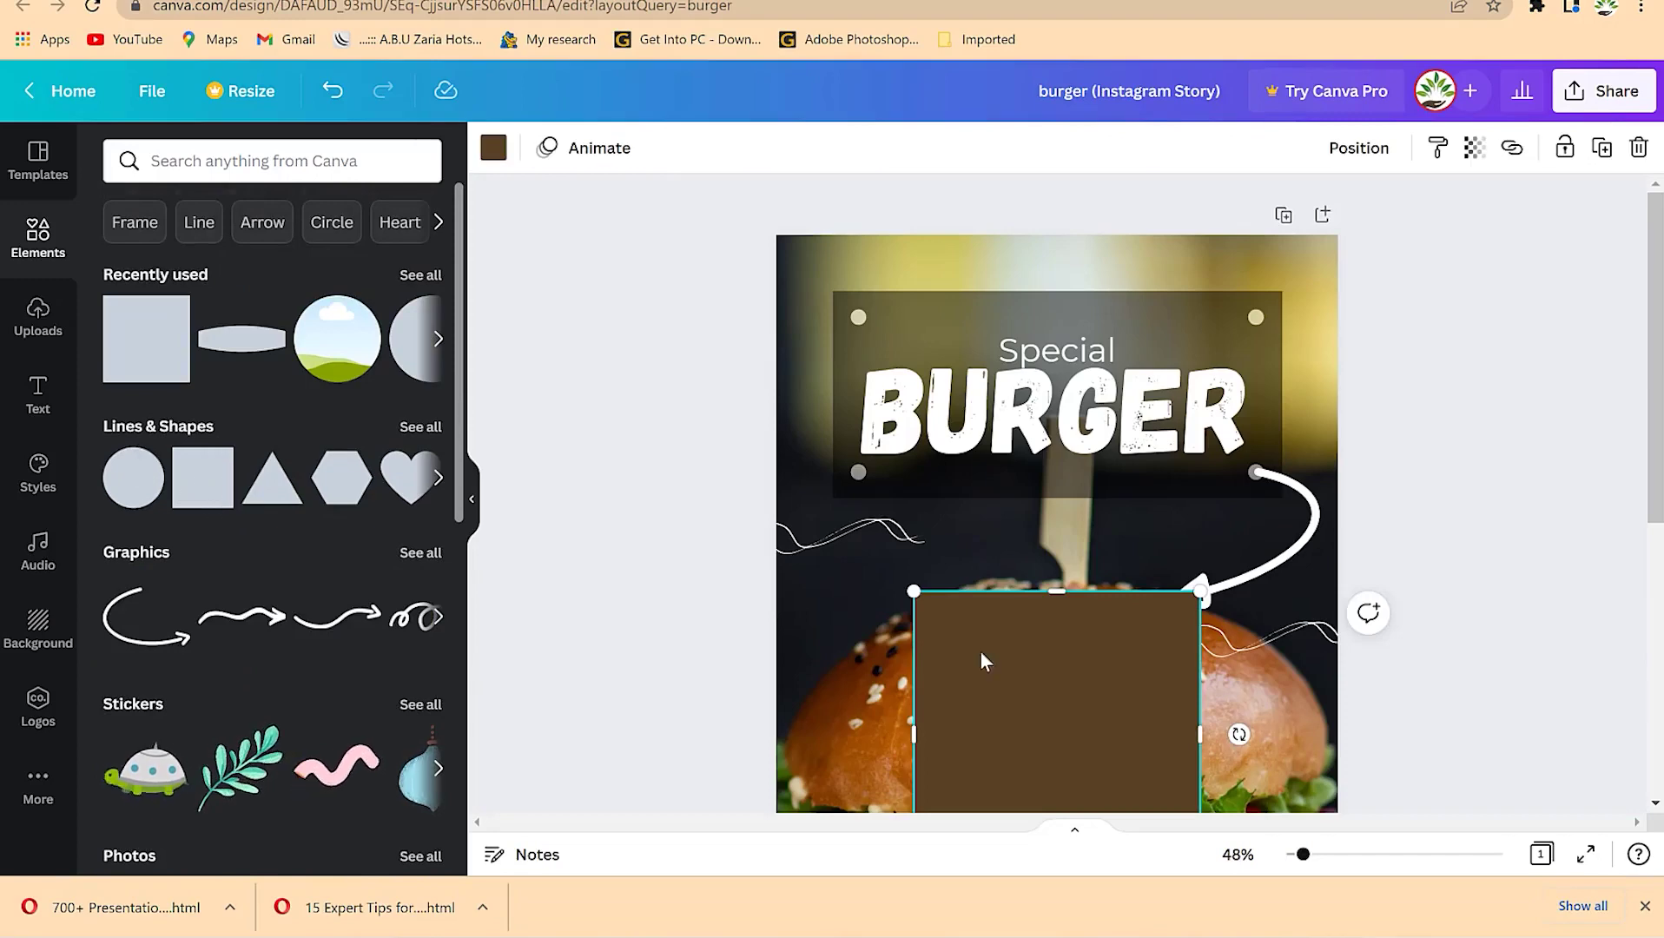
scroll(1060, 639, down, 4)
drag(1063, 542, 1075, 695)
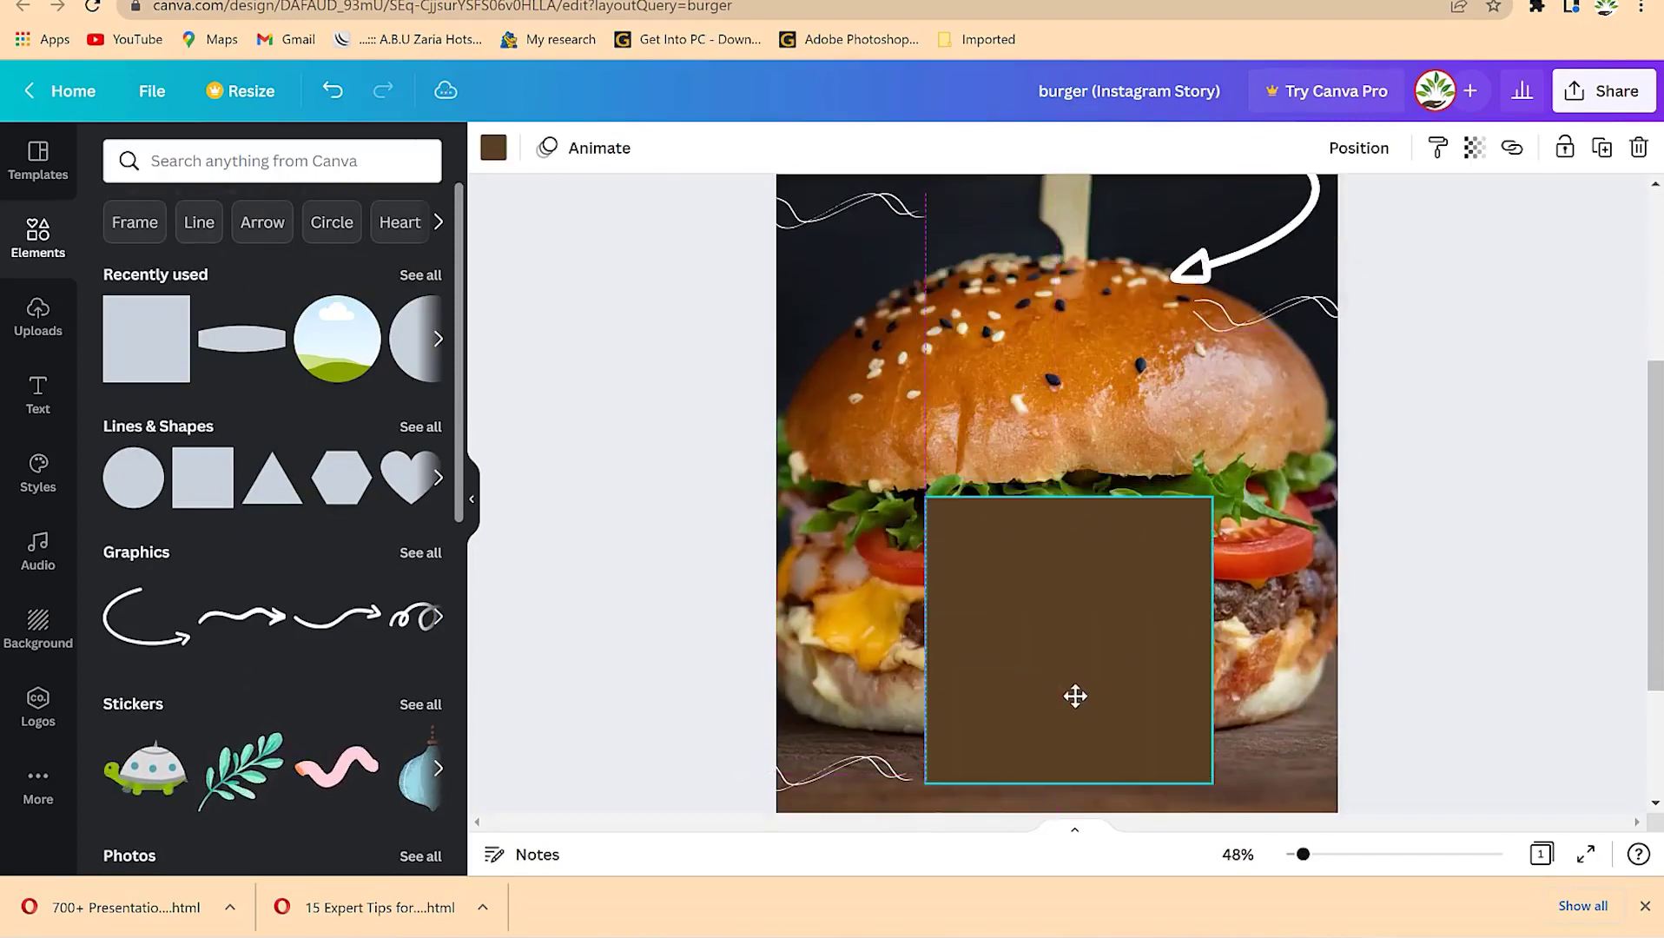
scroll(1091, 672, down, 3)
drag(1026, 459, 947, 569)
Step: Resize the brown square into a narrow bar that closely frames the "PLACE YOUR ORDER NOW" text
drag(1201, 548, 1265, 550)
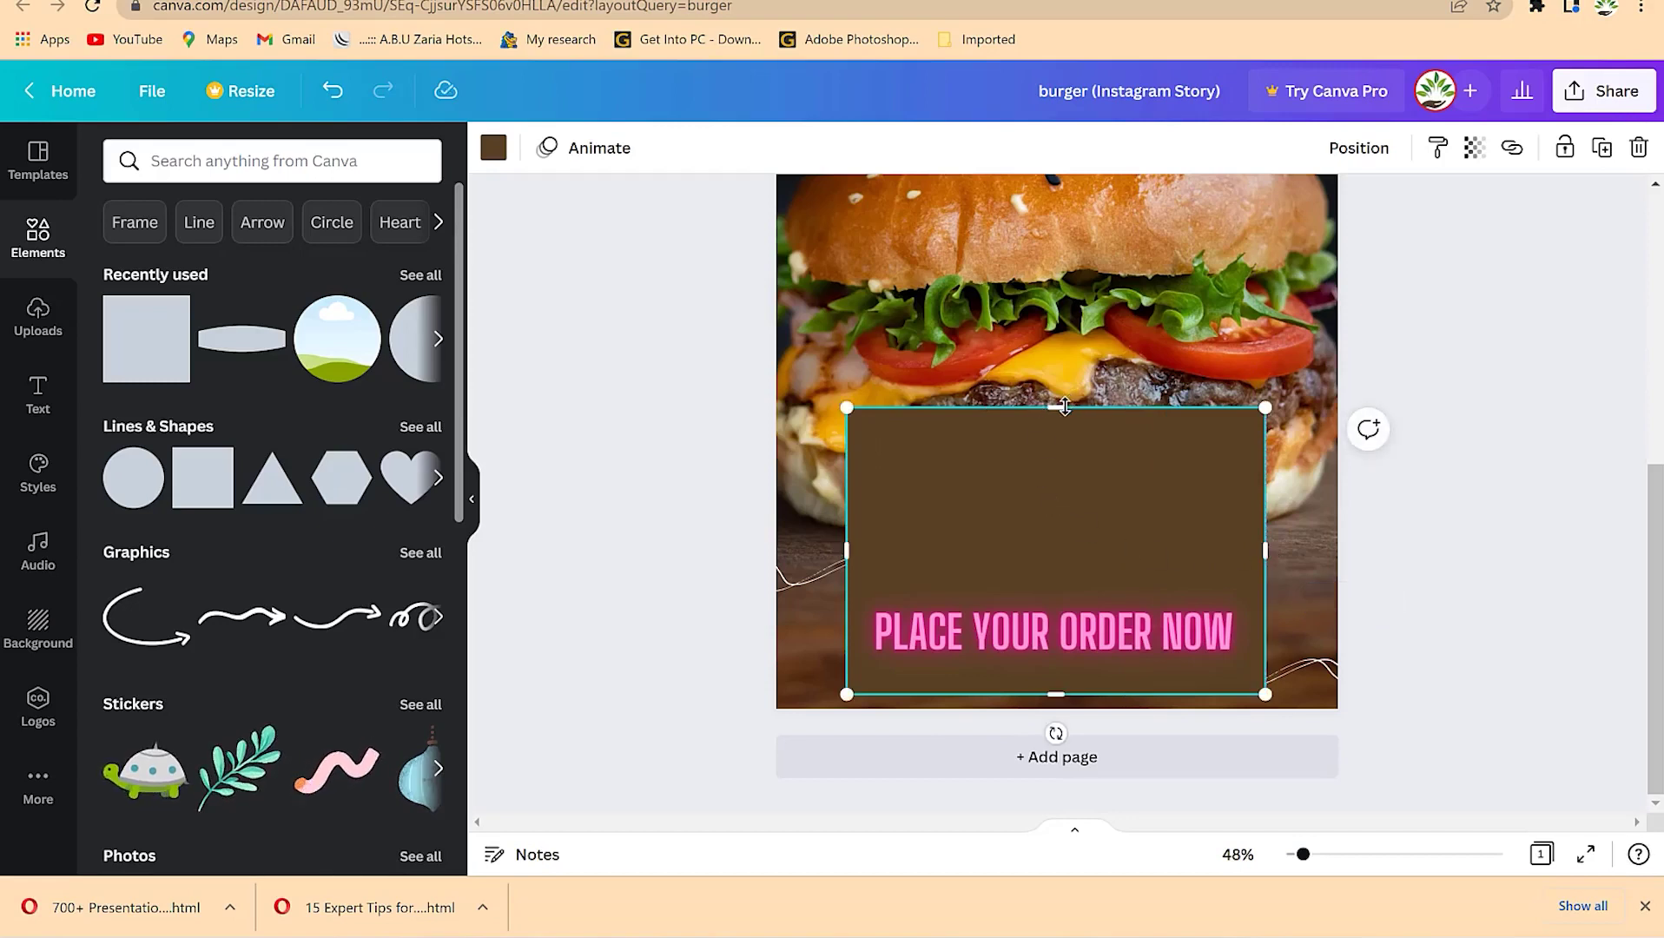
drag(1062, 406, 1053, 605)
drag(1080, 692, 1081, 659)
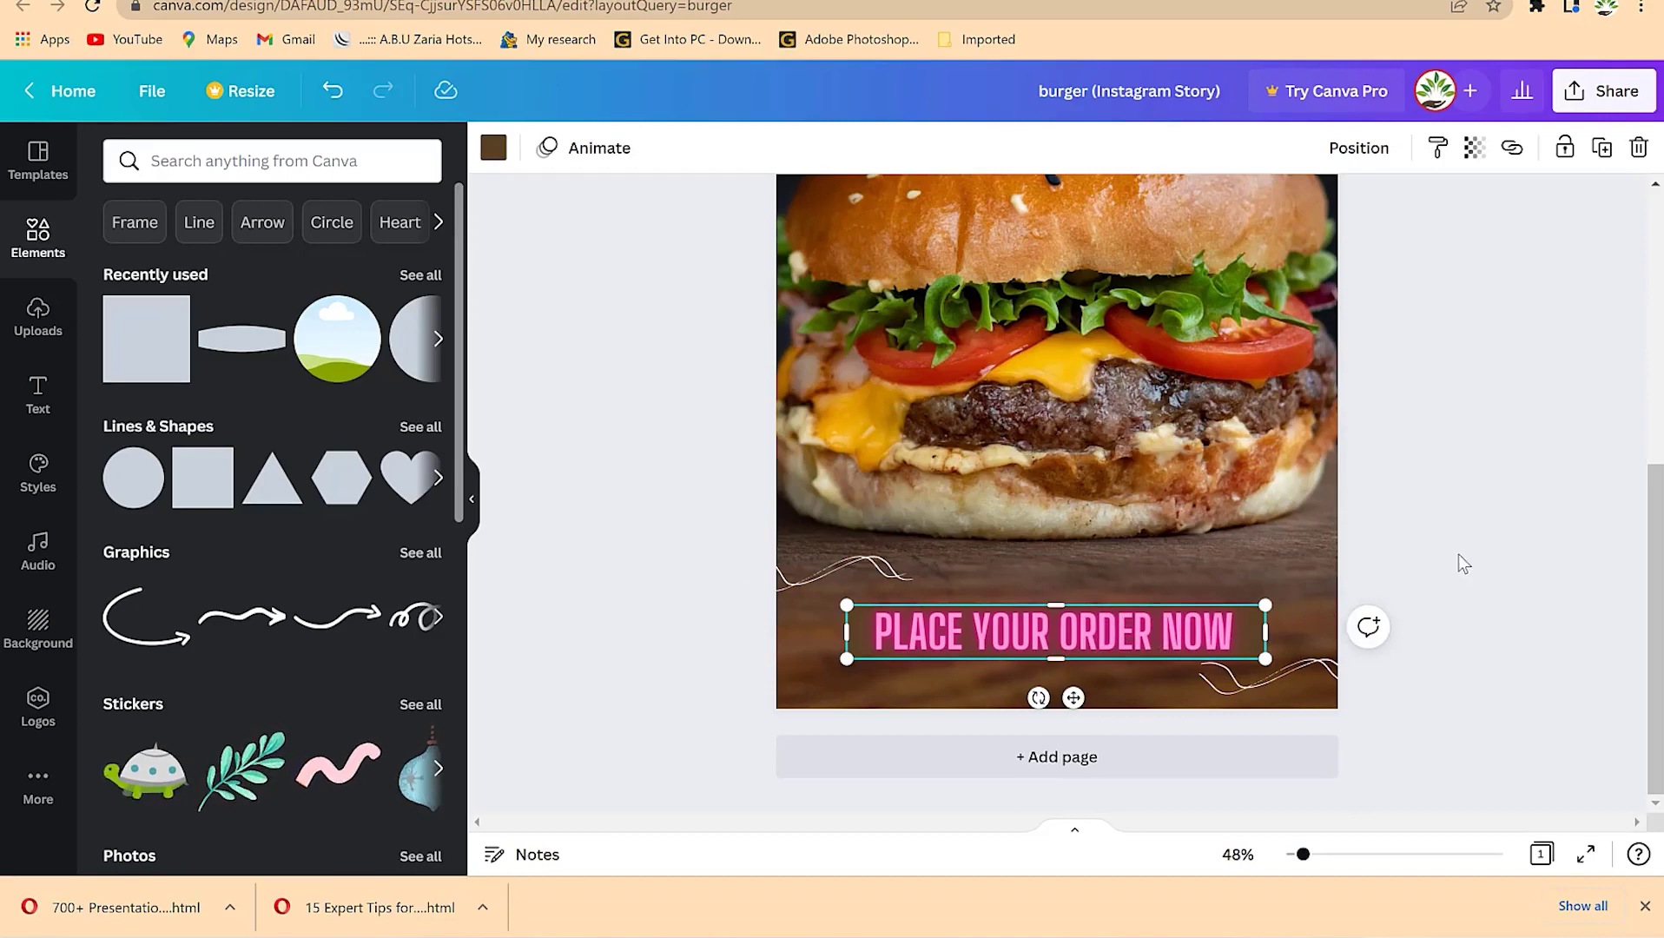
Step: Set the bar's transparency to 80 and its fill colour to black
click(1469, 155)
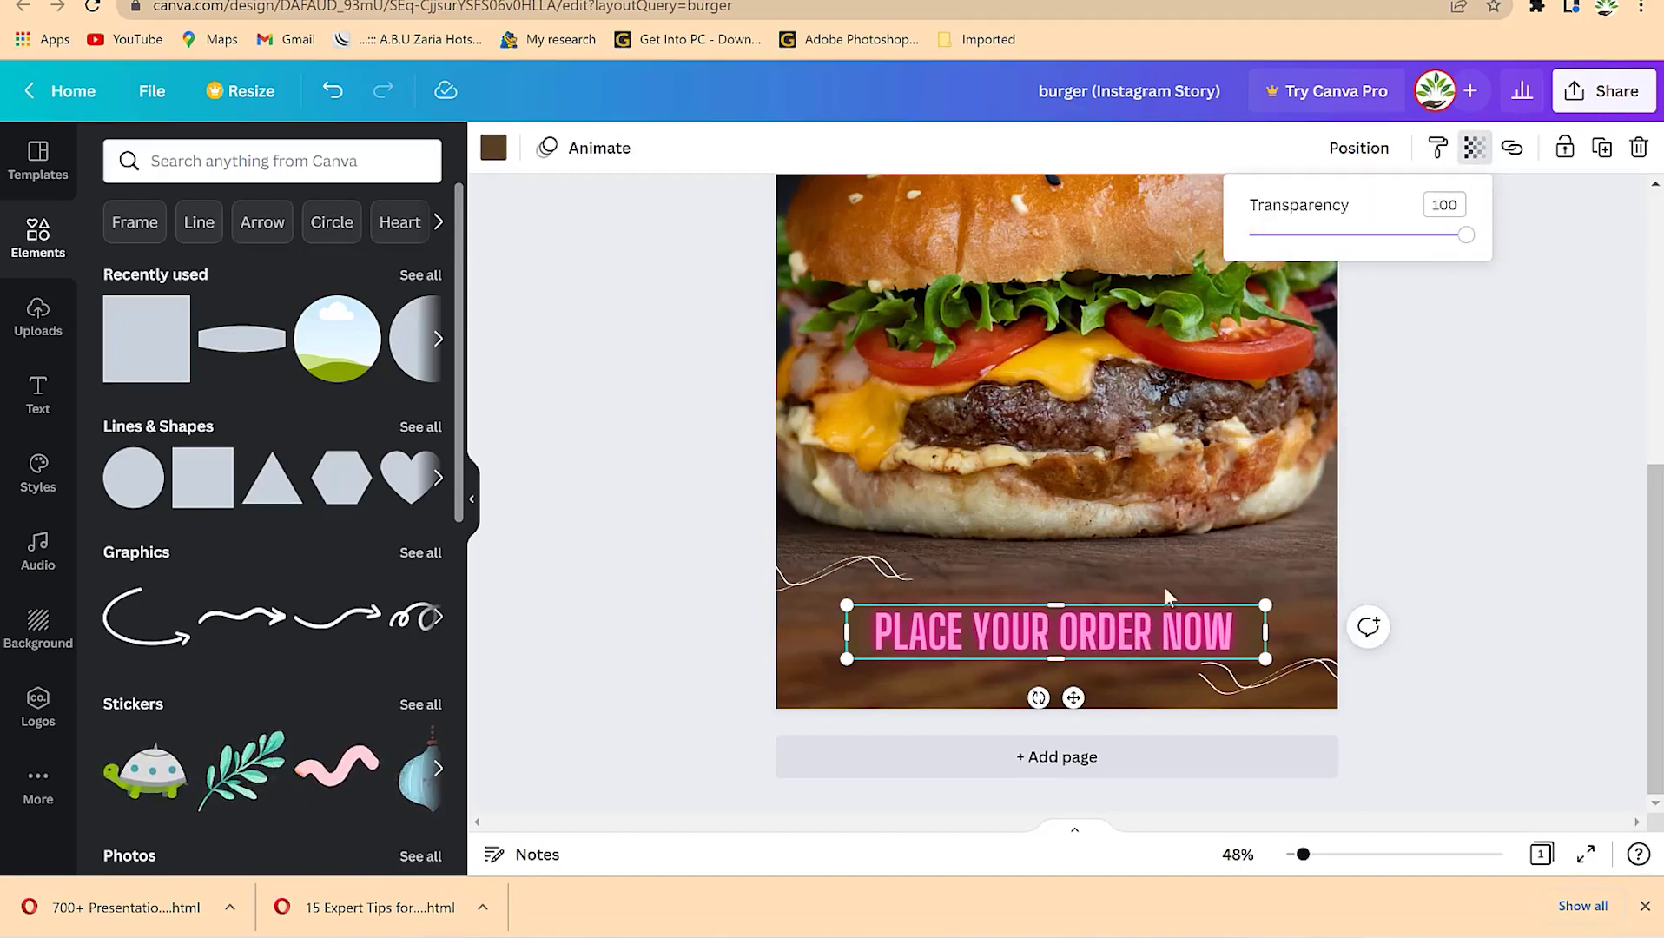
drag(1466, 243, 1424, 252)
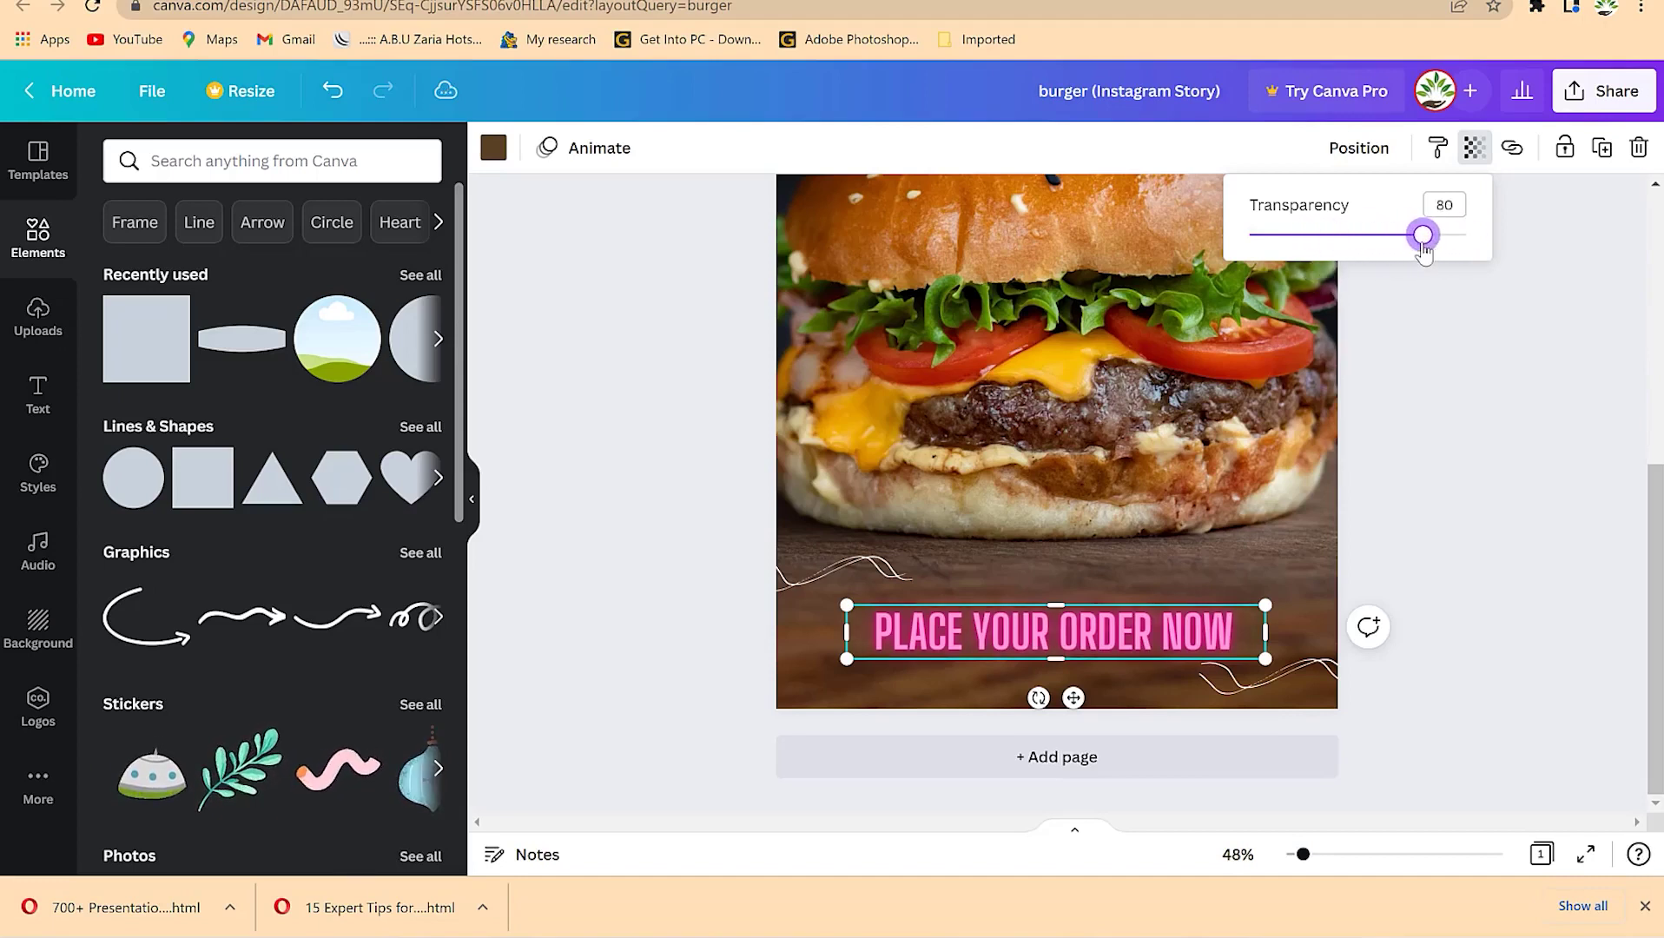
click(492, 147)
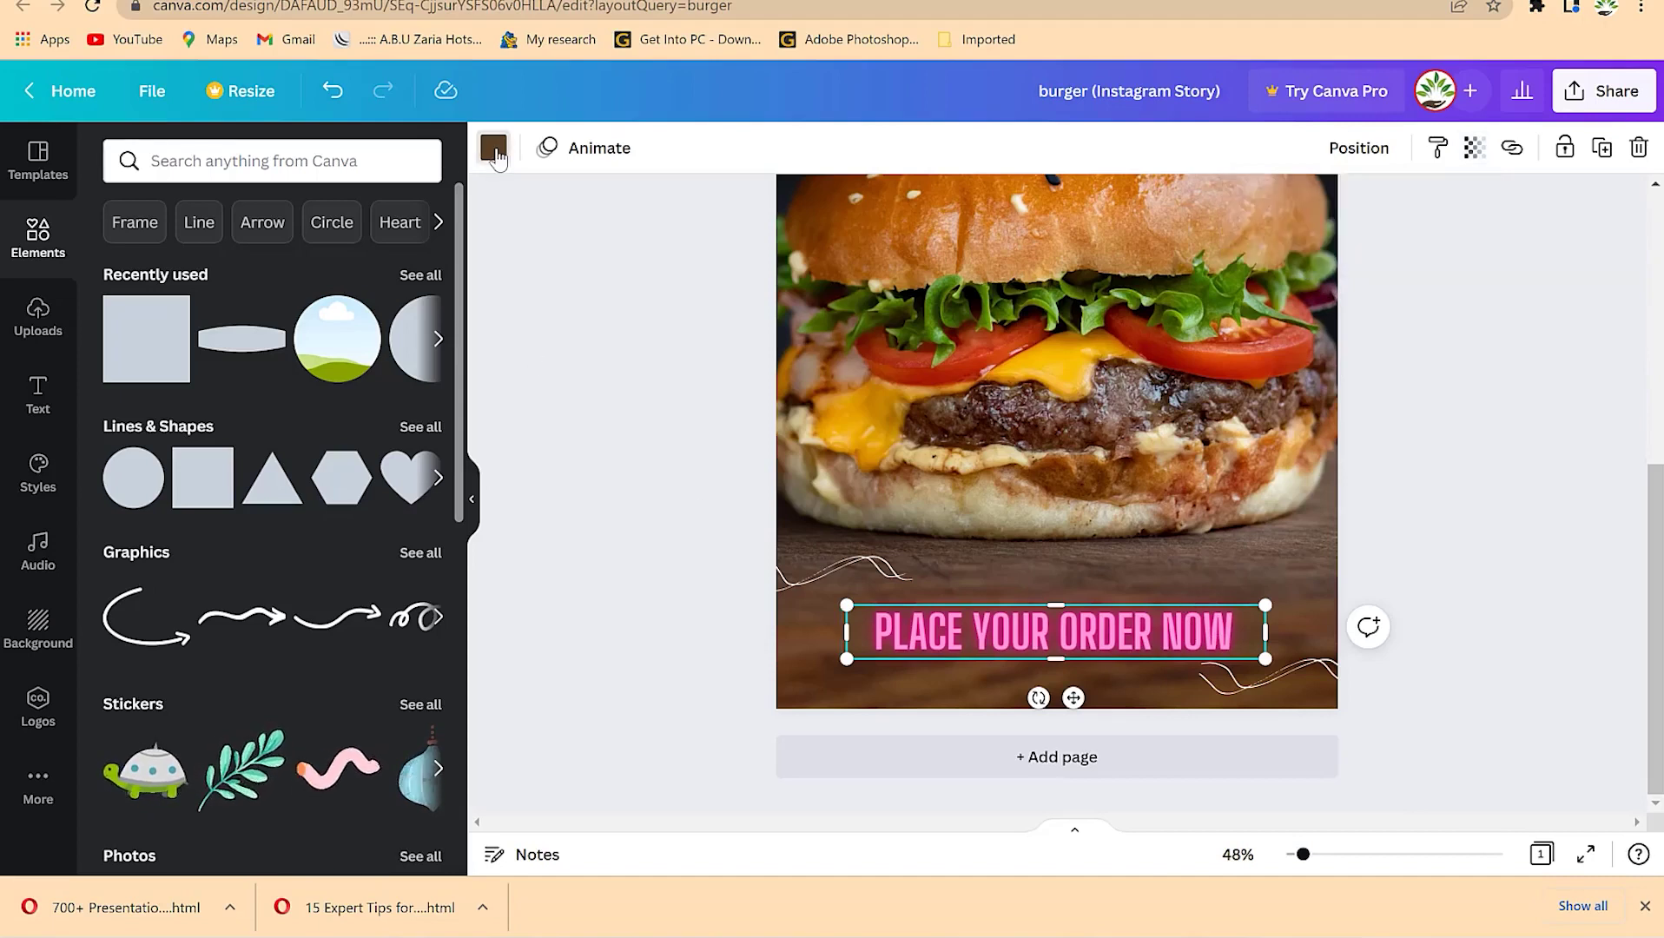
click(288, 276)
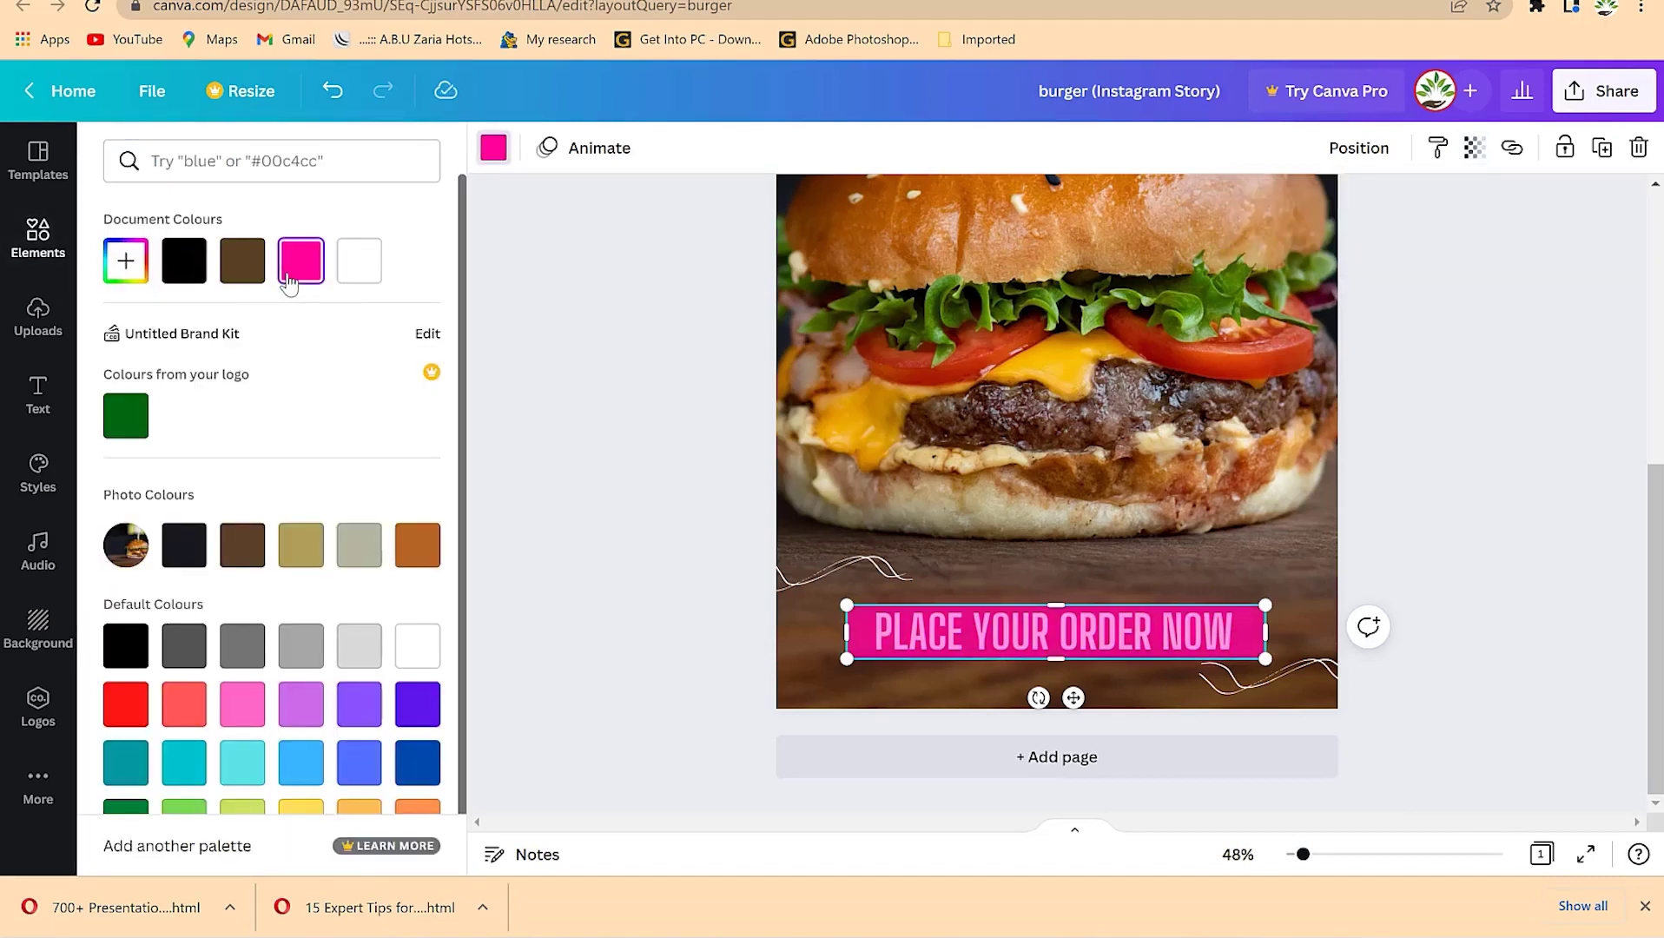
click(193, 272)
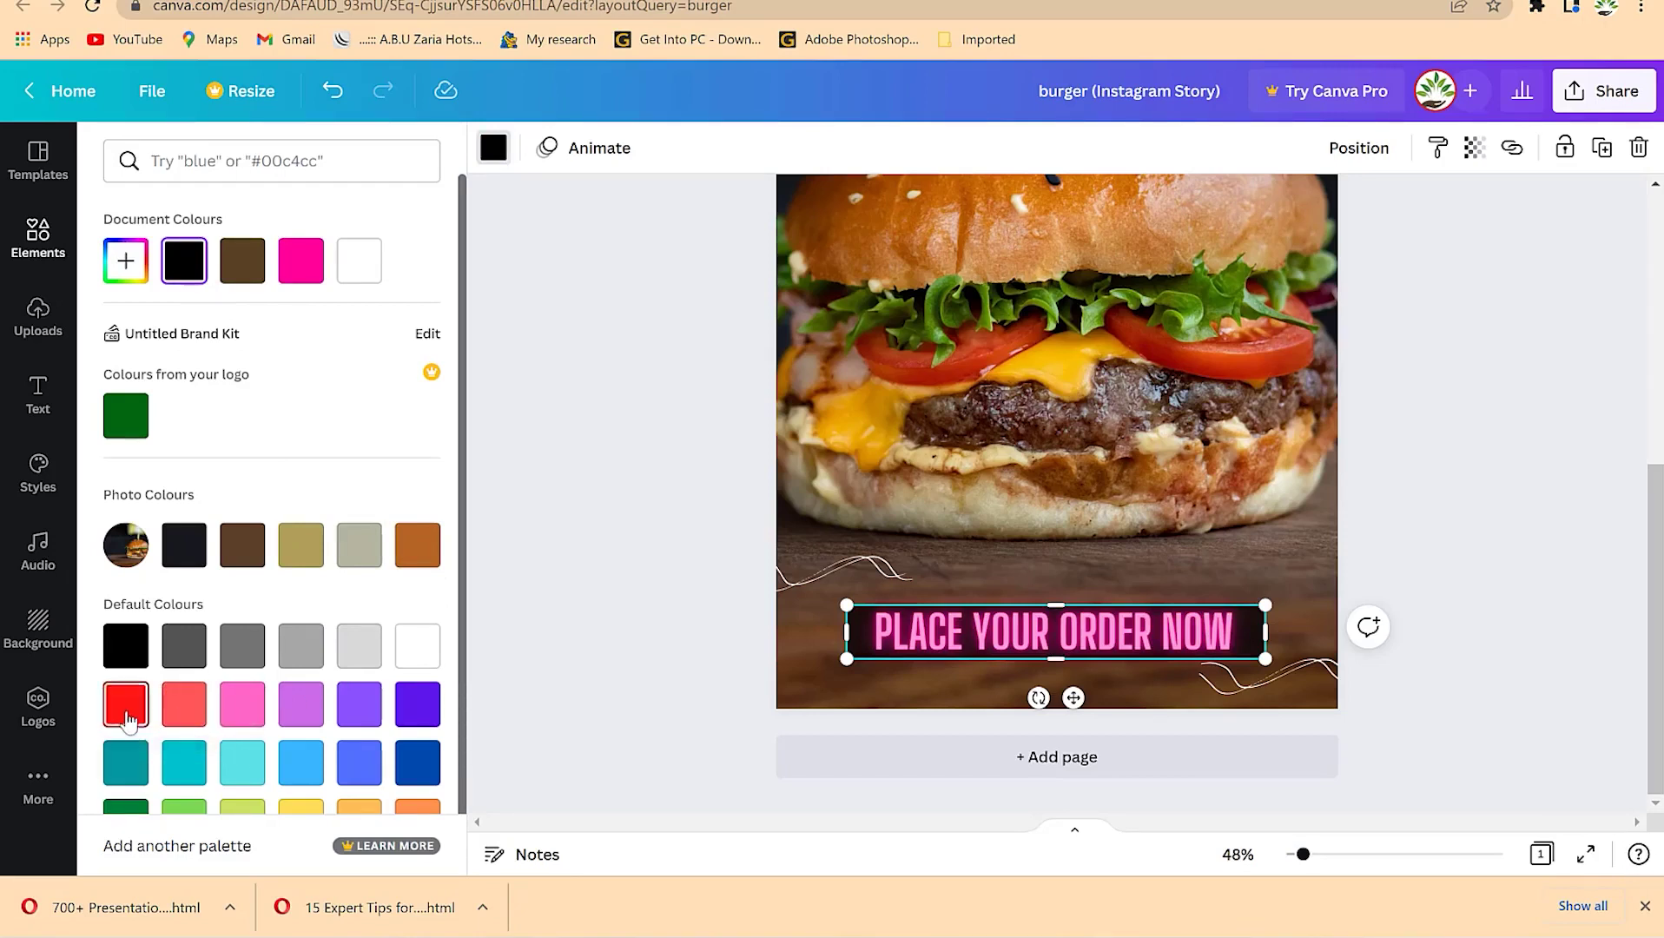
Step: Try dark blue, yellow and light orange as the fill colour of the bar behind the "PLACE YOUR ORDER NOW" text
click(415, 763)
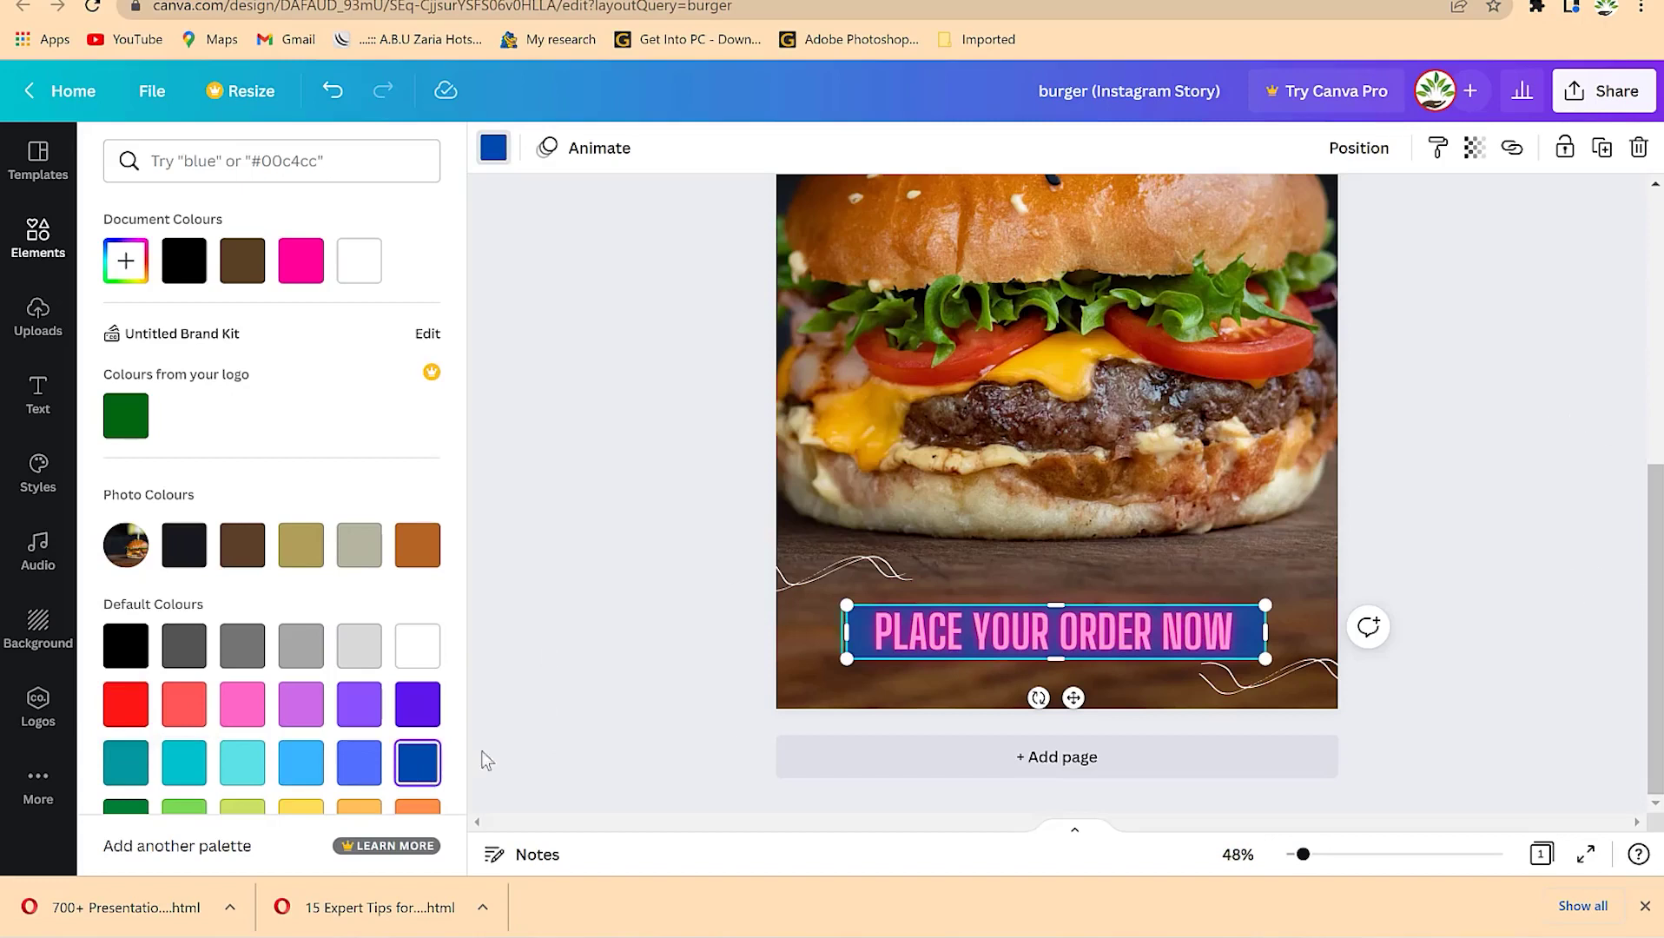
scroll(274, 754, down, 1)
click(300, 771)
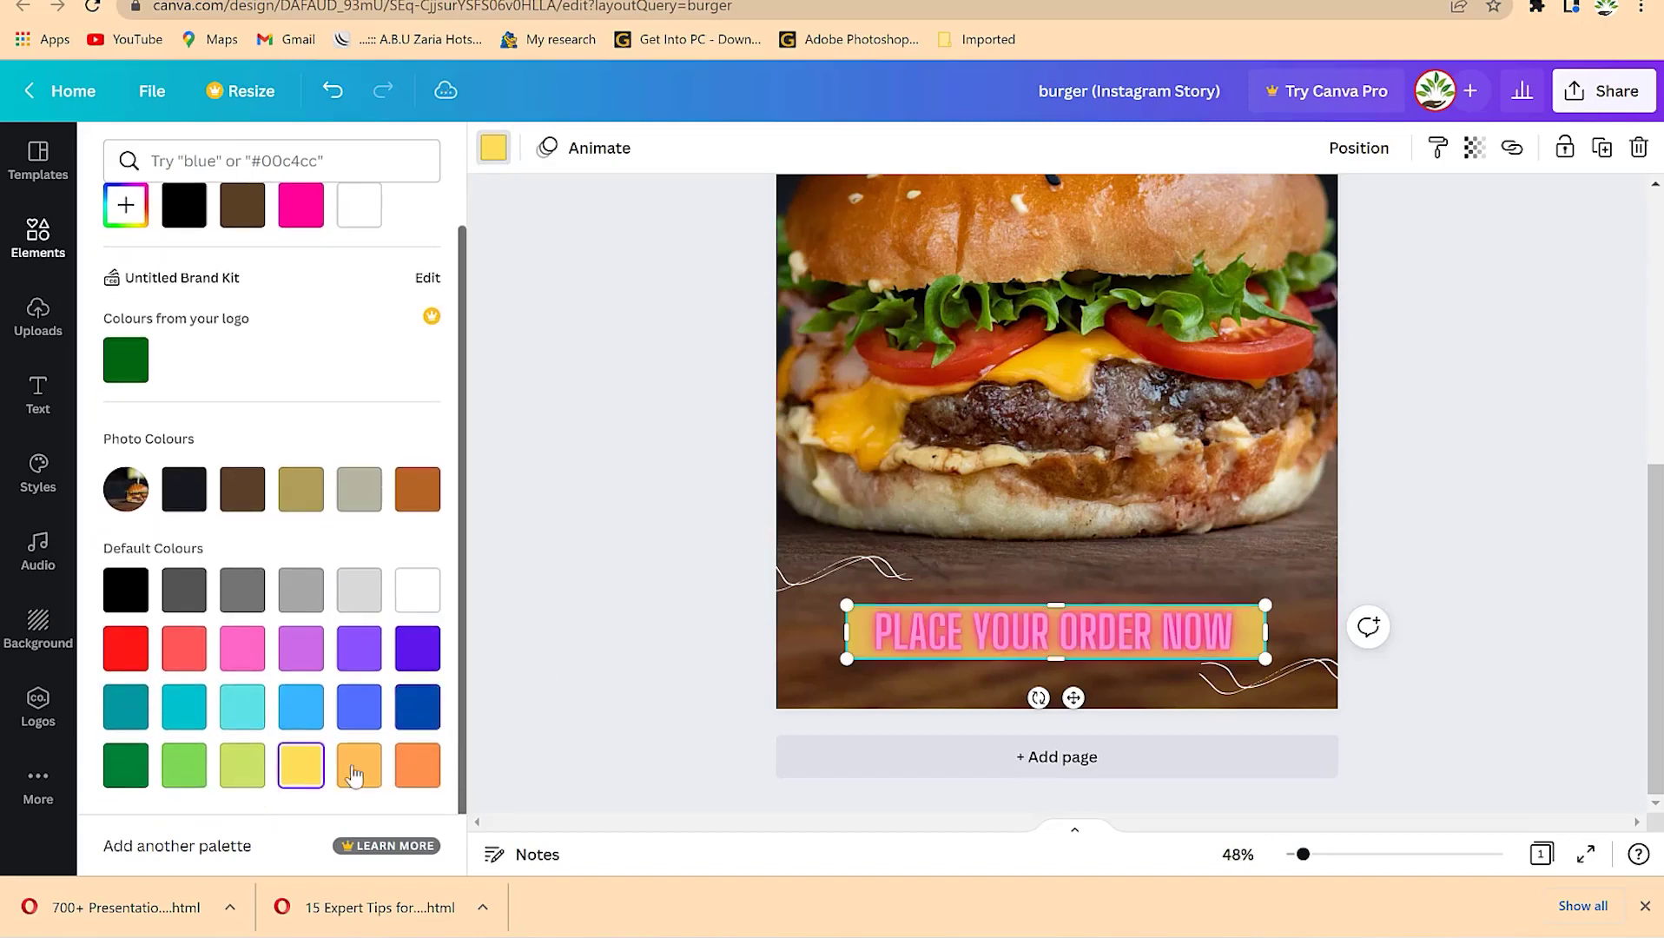
click(361, 771)
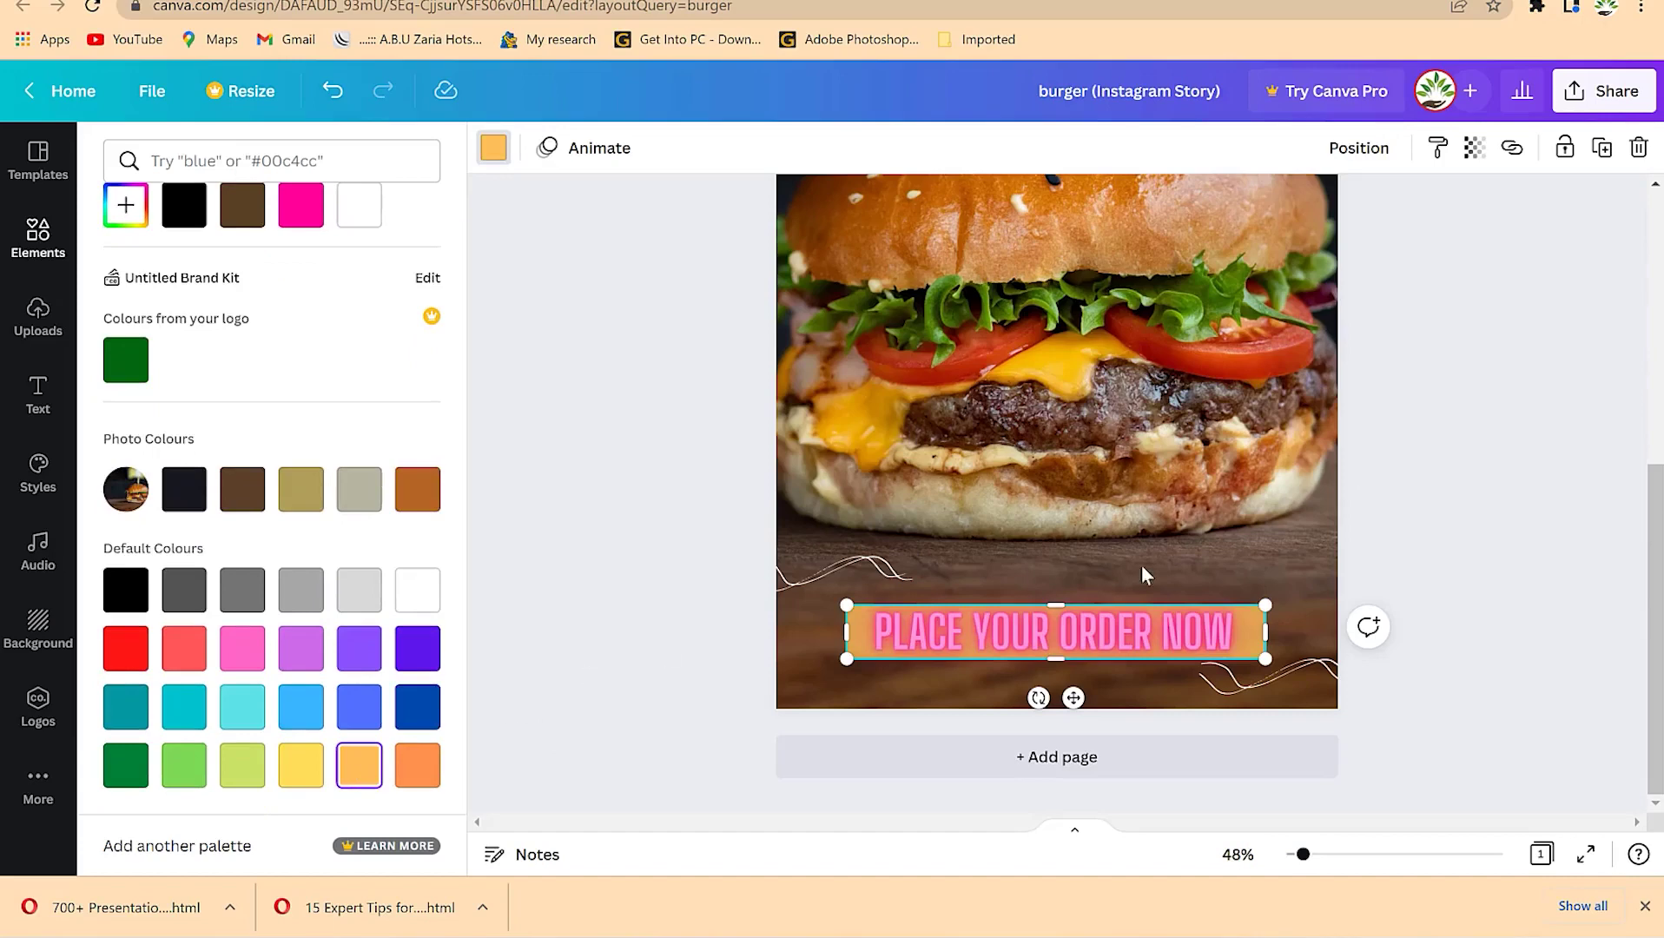
scroll(1309, 539, up, 4)
scroll(1309, 539, down, 4)
Step: Change the colour of the "PLACE YOUR ORDER NOW" text to dark blue
double_click(1097, 632)
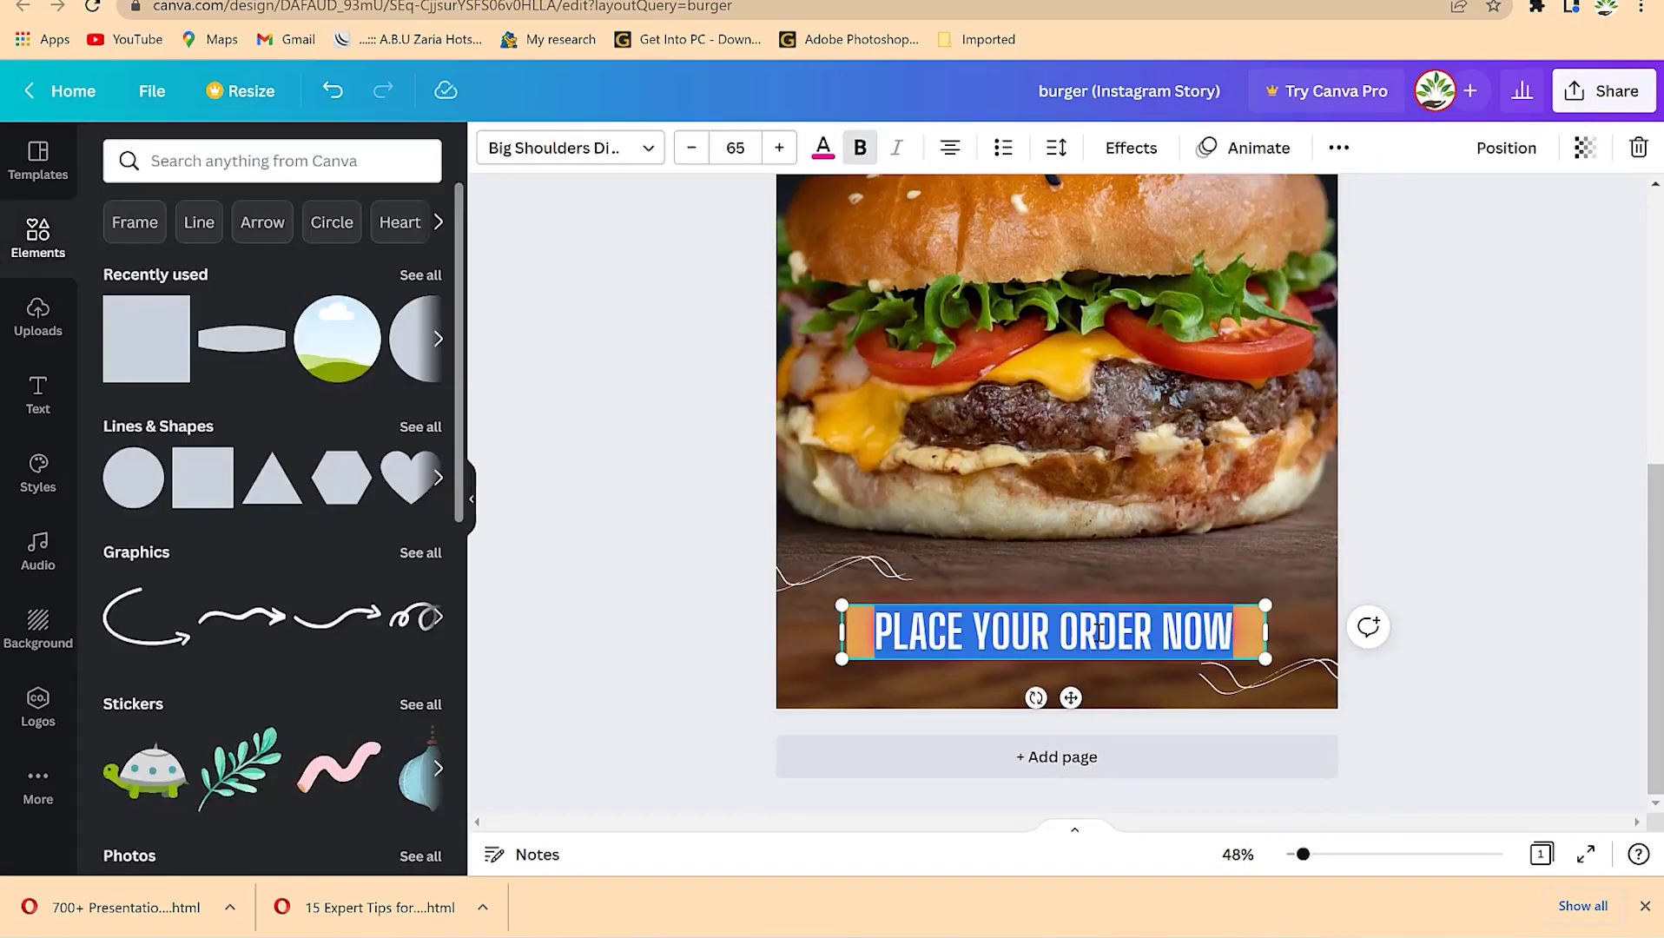
click(823, 148)
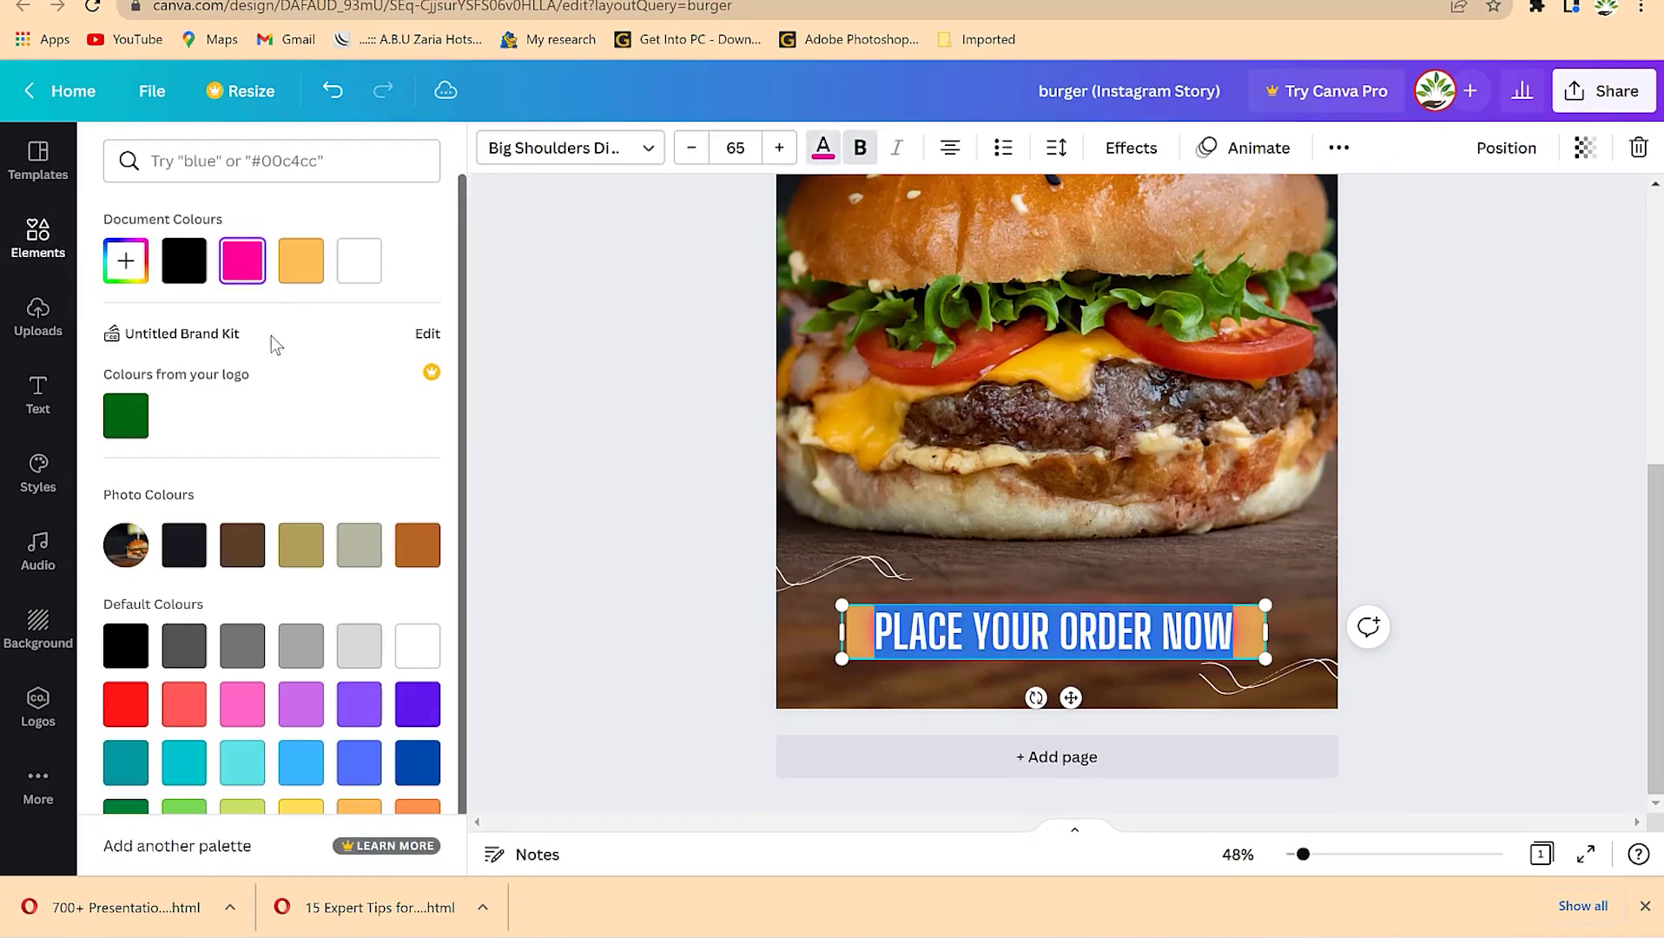
click(423, 765)
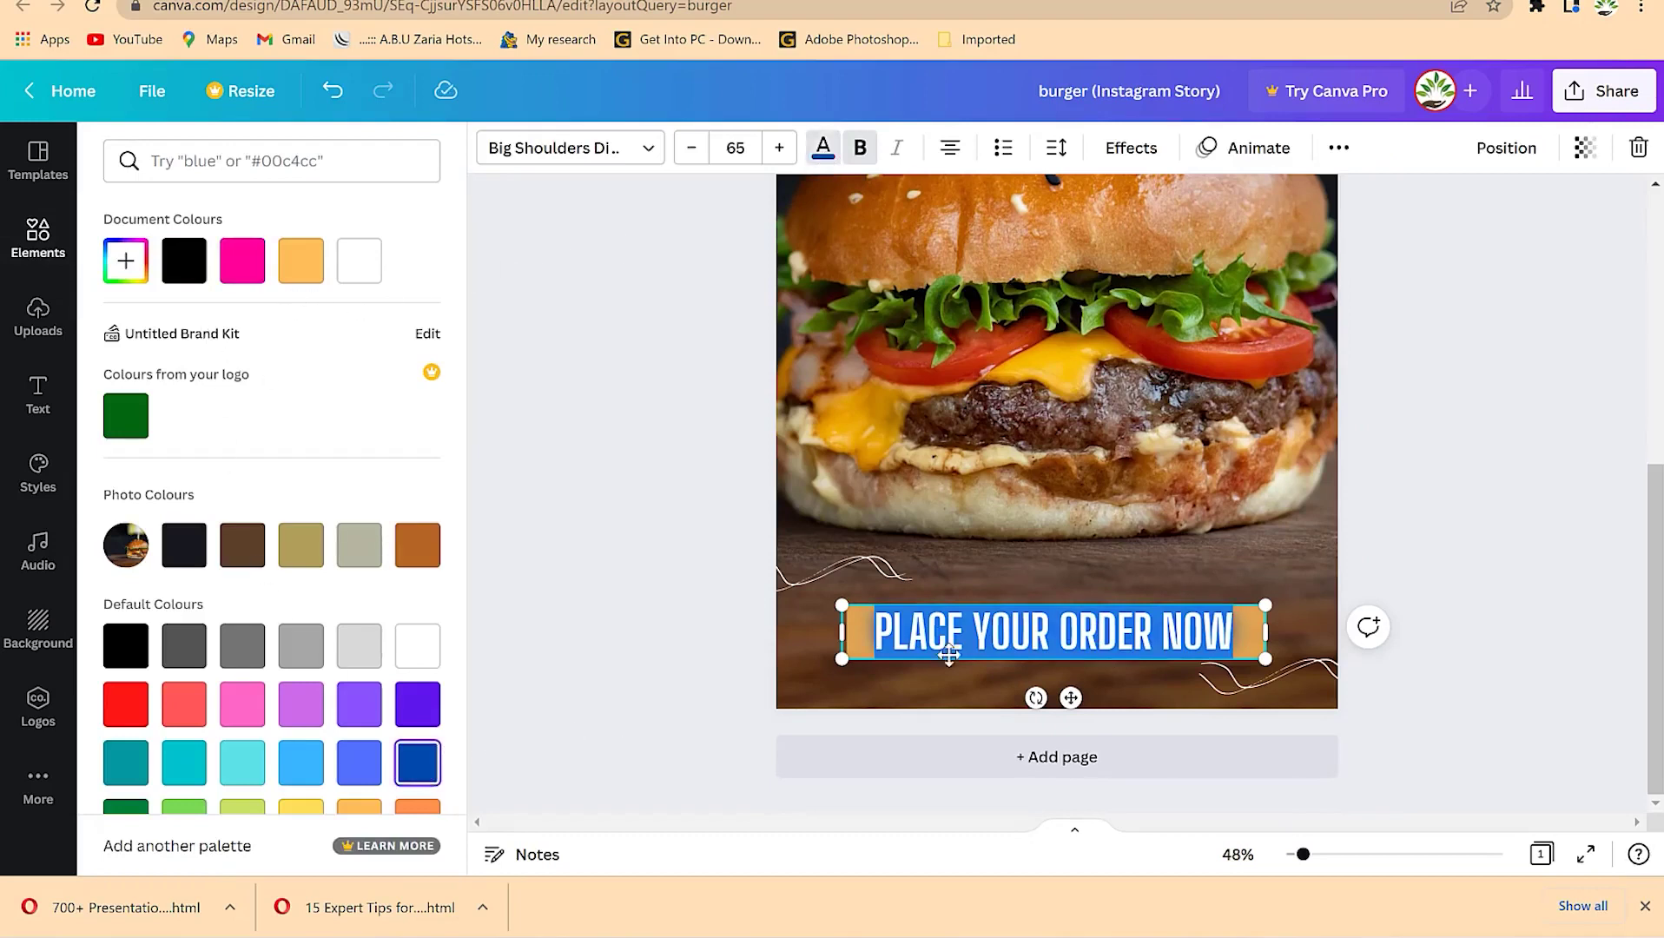
click(1412, 518)
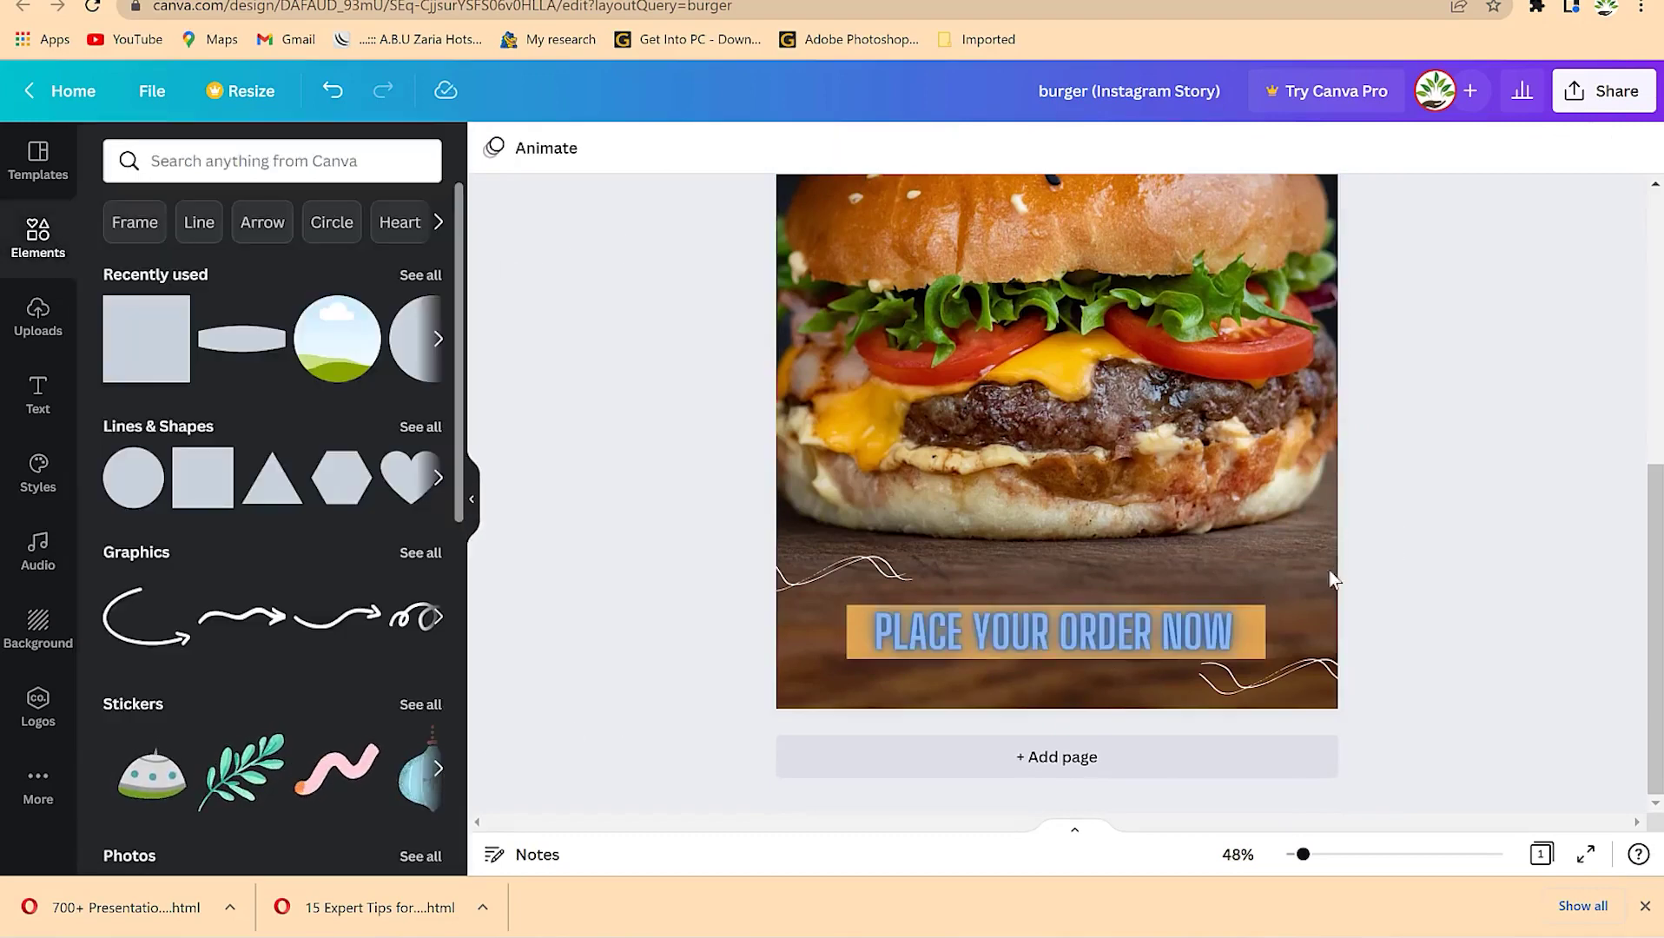
Step: Recolour the "PLACE YOUR ORDER NOW" text with the near-black shade taken from the photo
double_click(1112, 636)
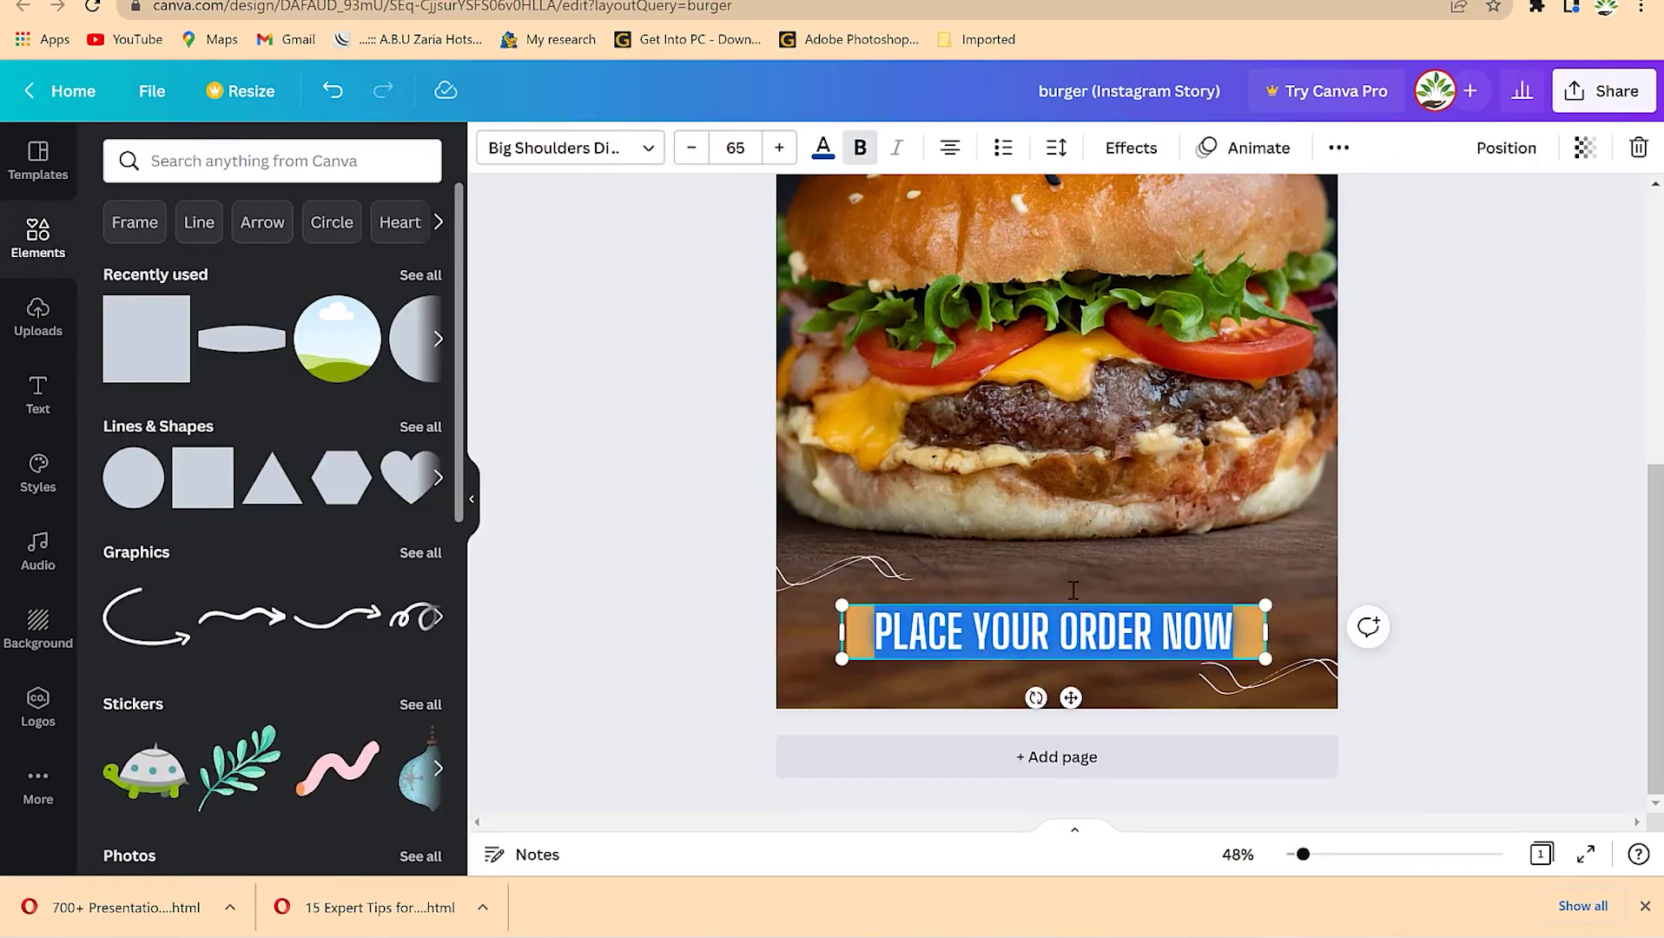
click(823, 147)
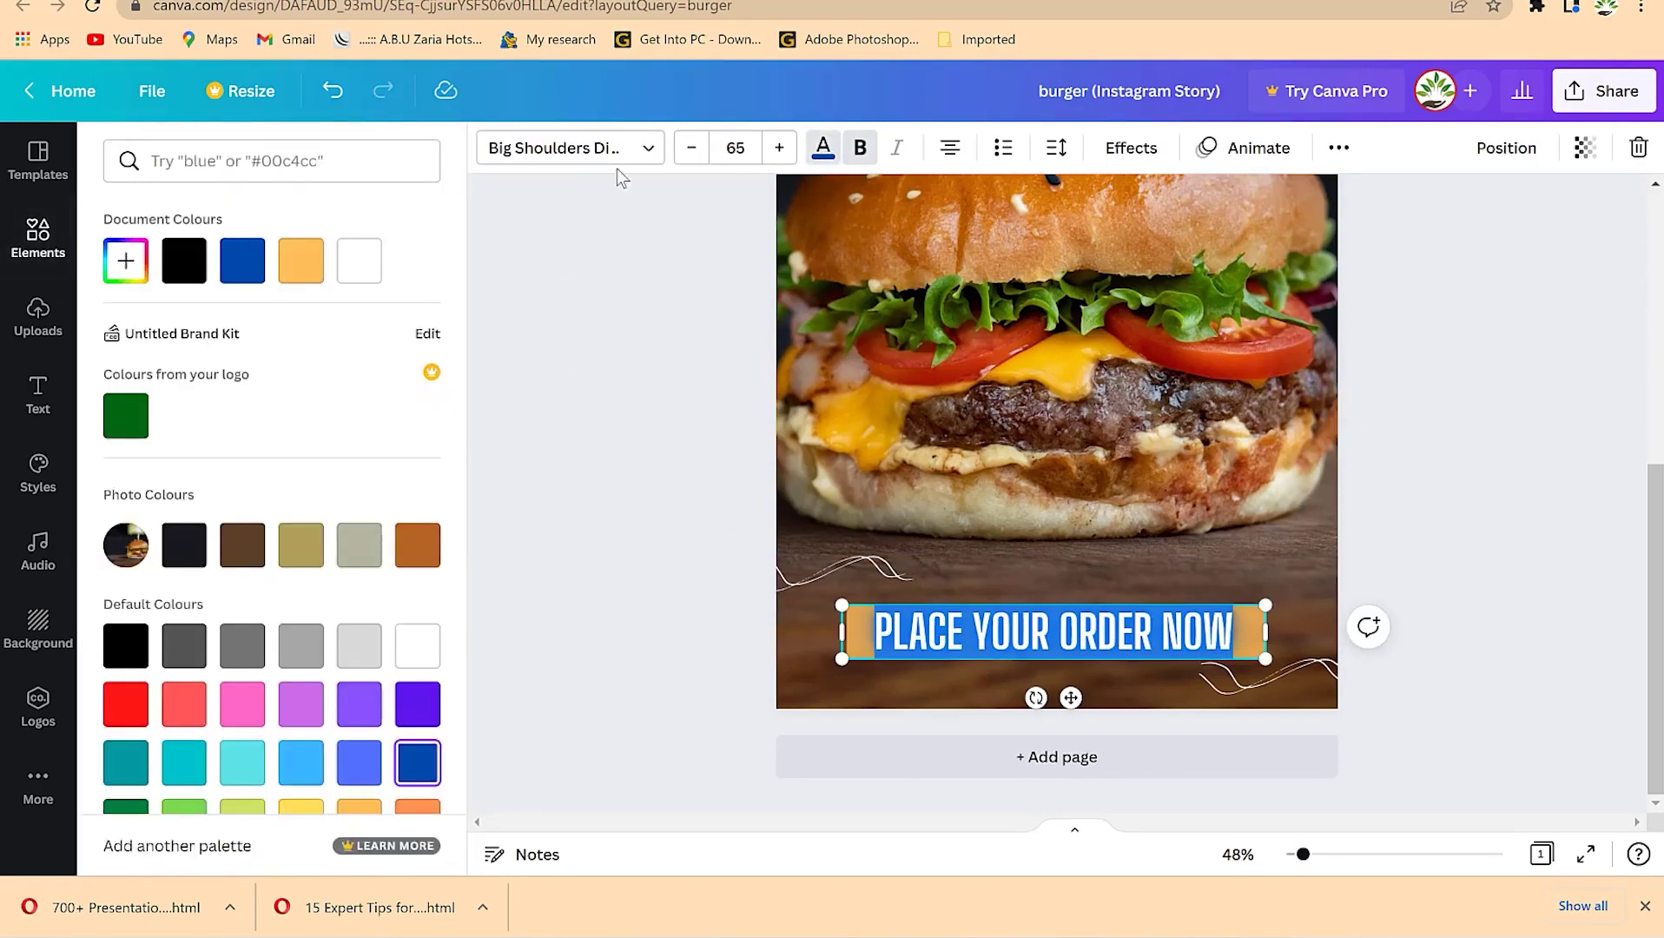
click(823, 165)
click(751, 197)
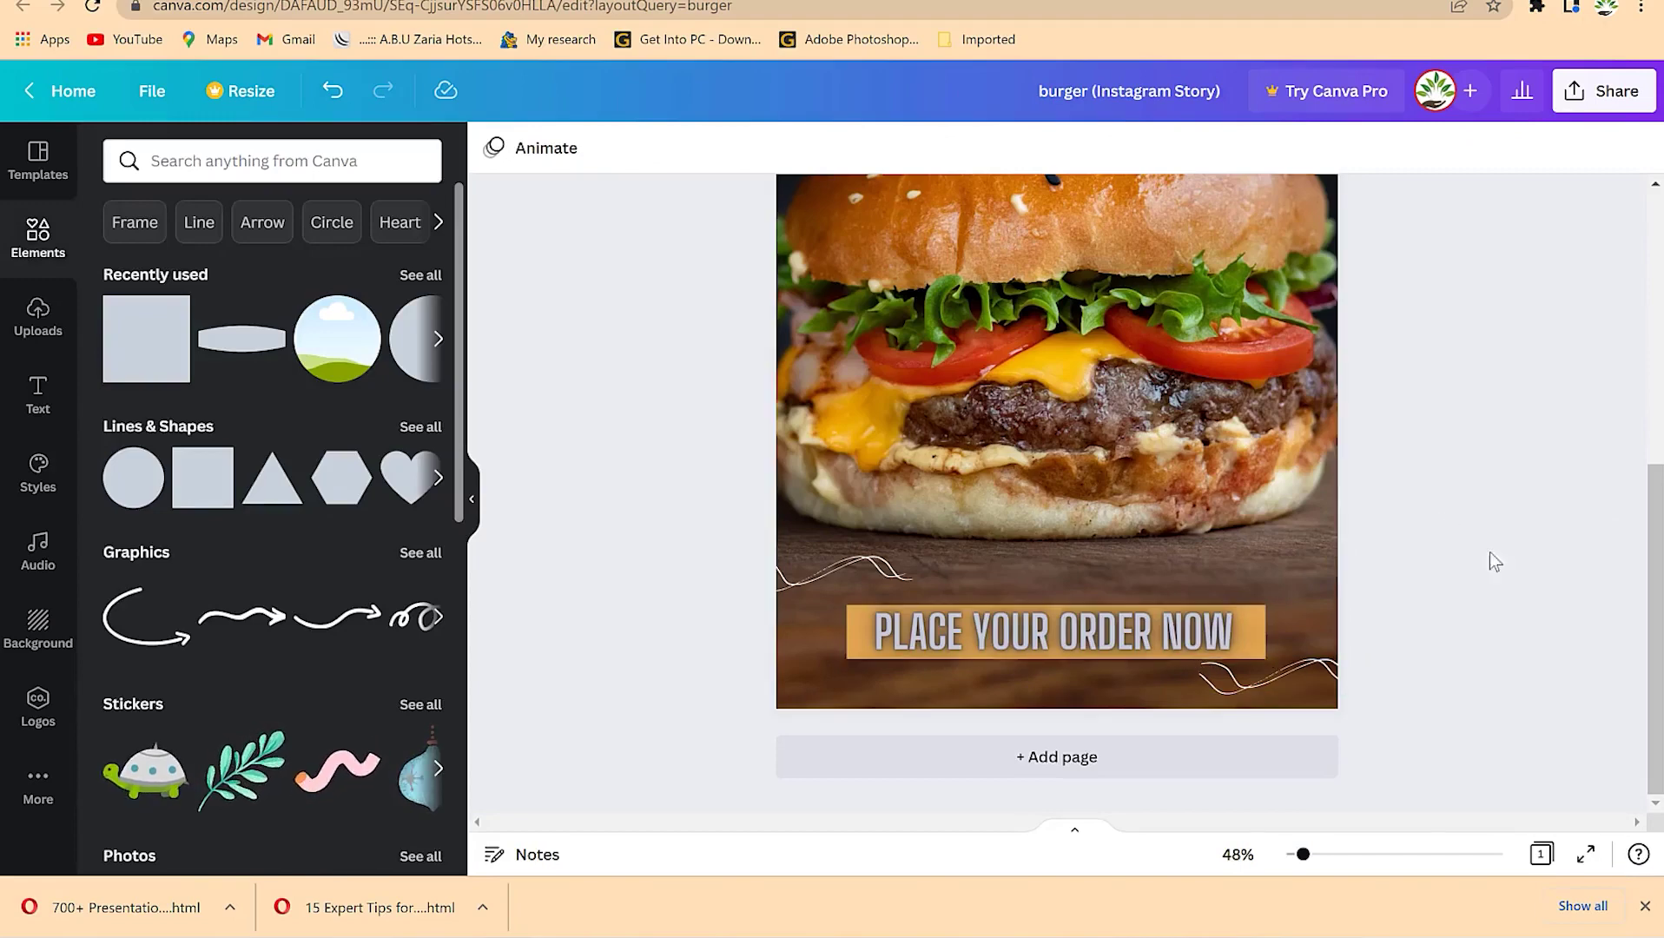
scroll(1508, 562, up, 2)
scroll(1509, 563, down, 3)
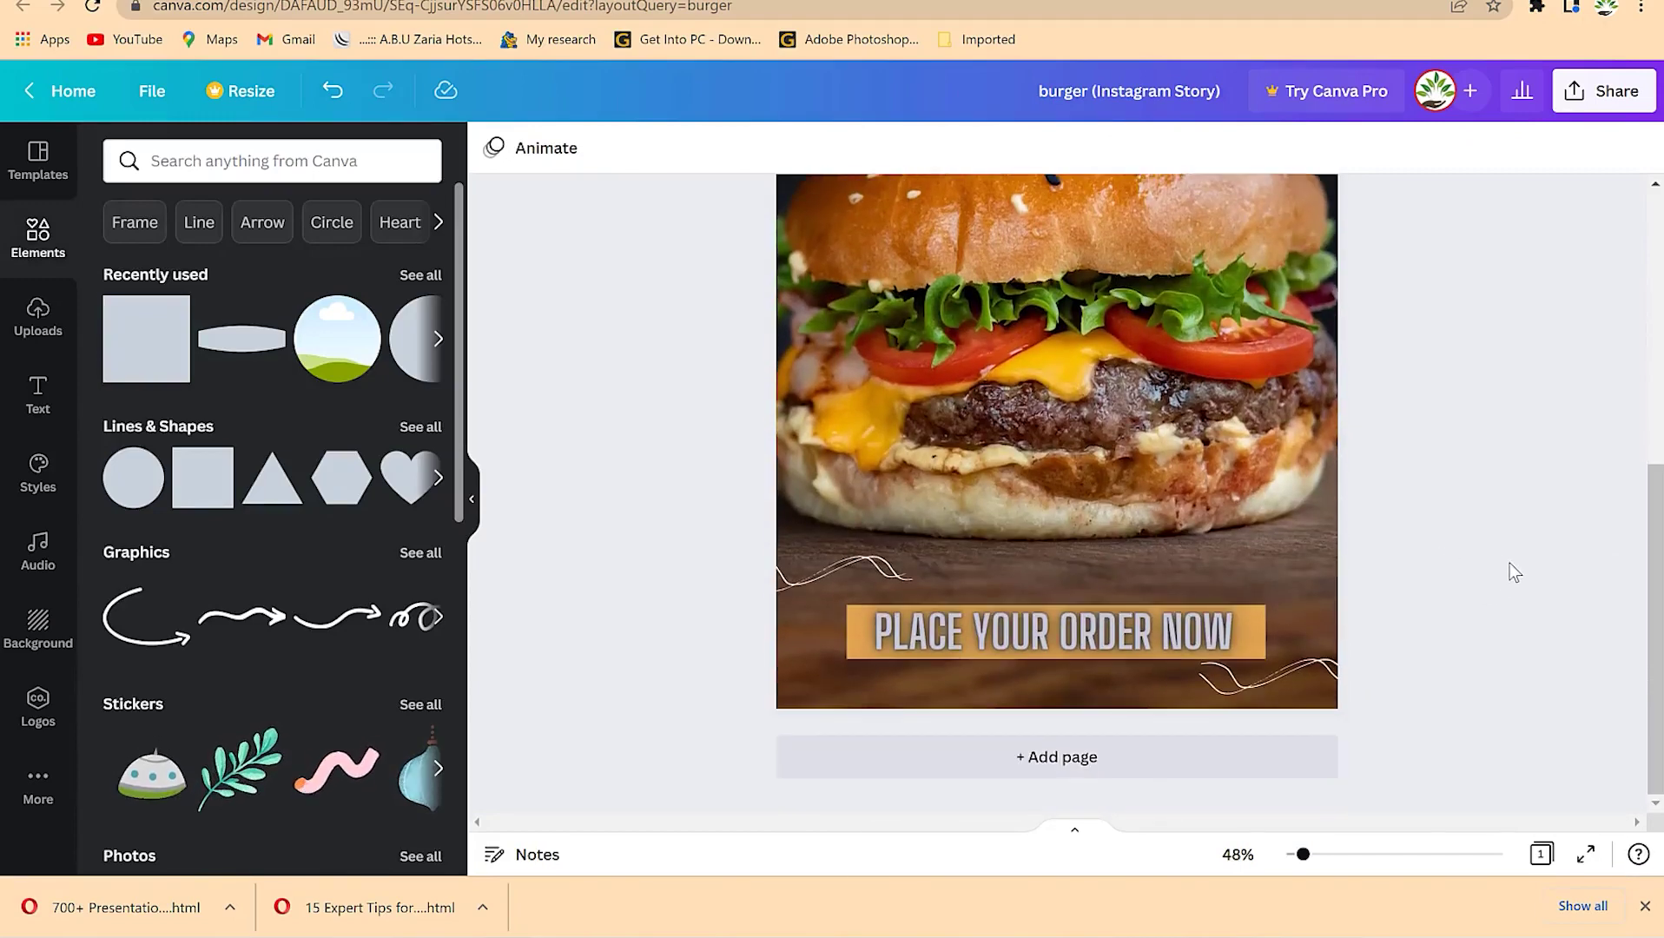
scroll(1508, 571, up, 2)
scroll(1508, 571, down, 2)
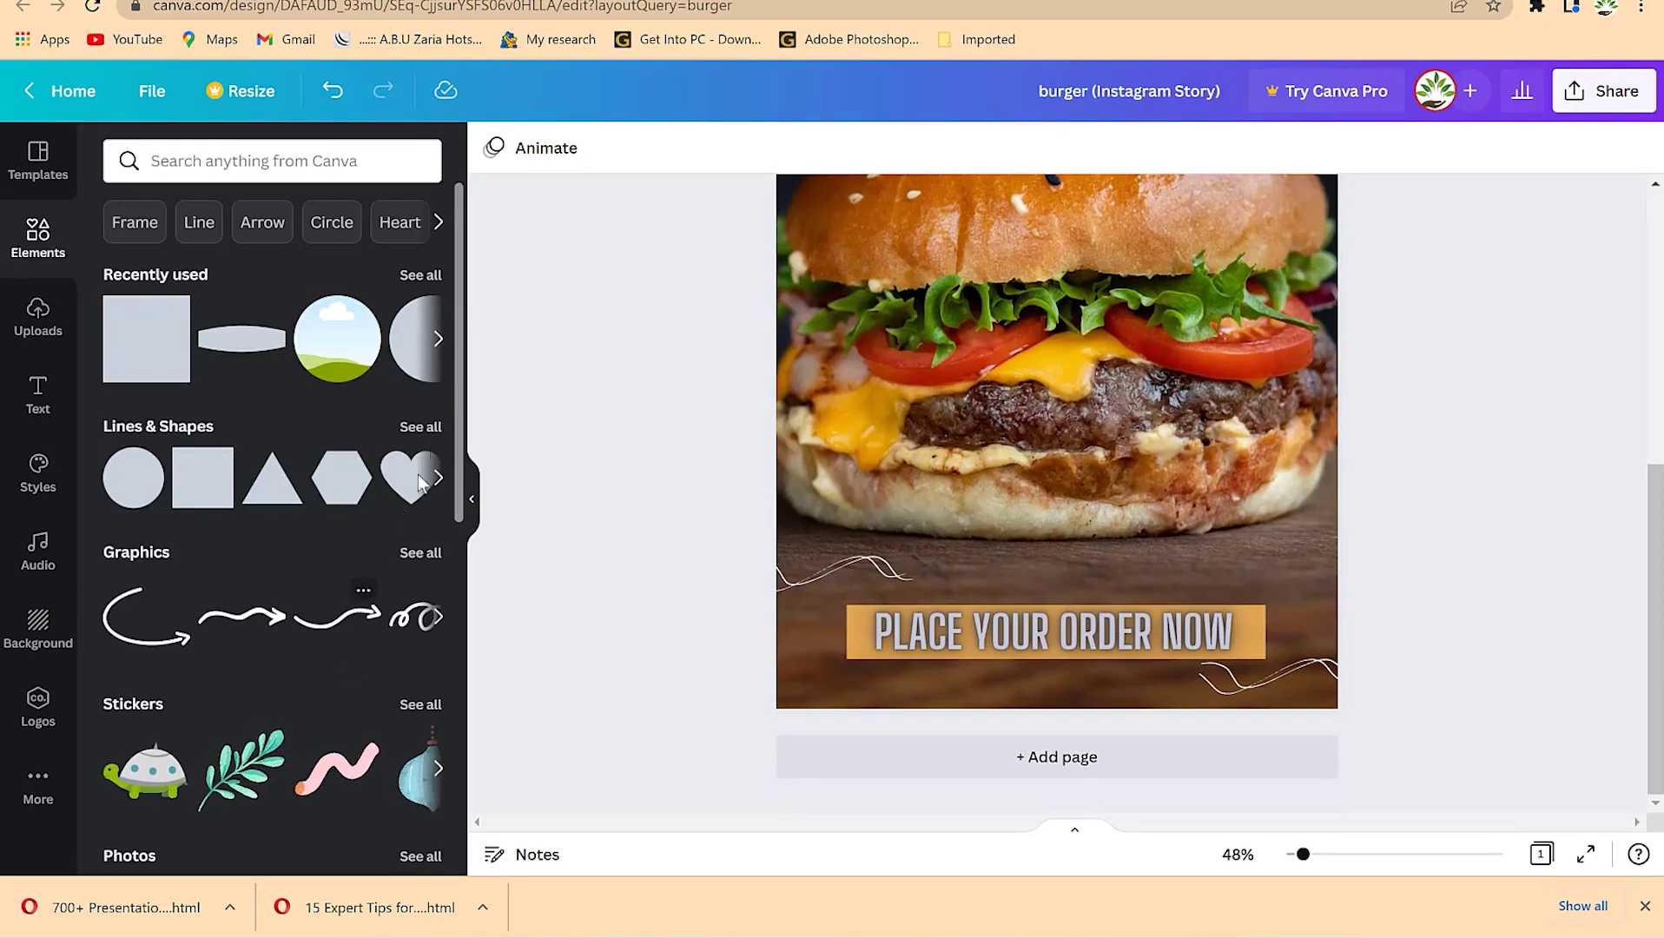
scroll(348, 521, down, 3)
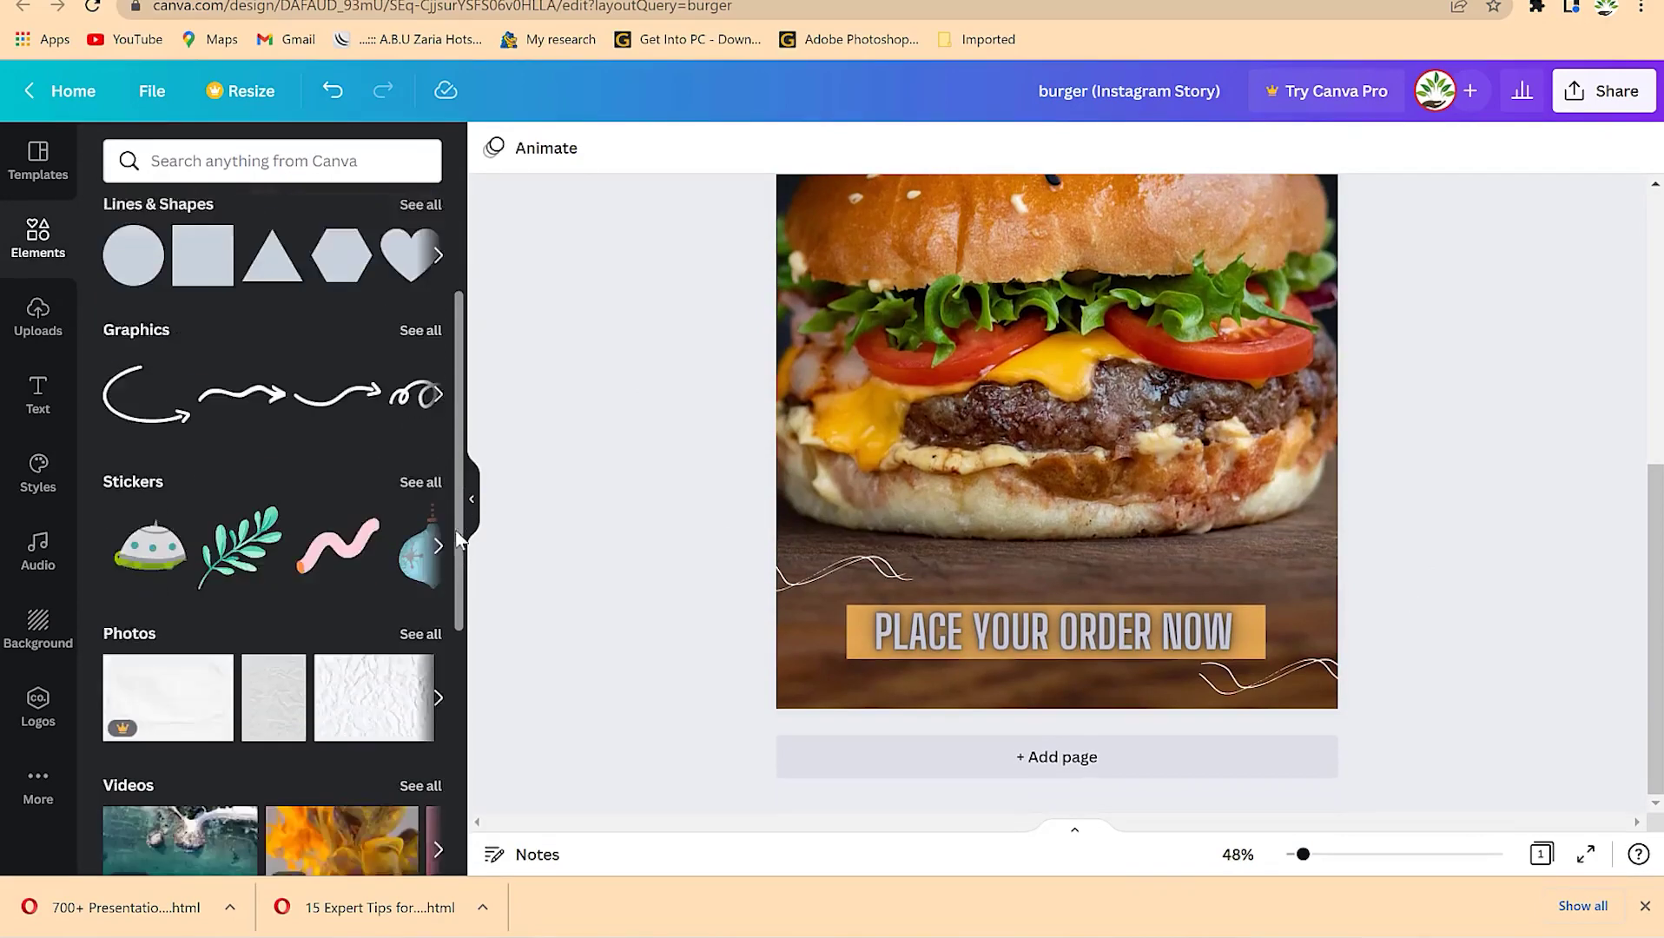
scroll(348, 521, up, 3)
click(1220, 637)
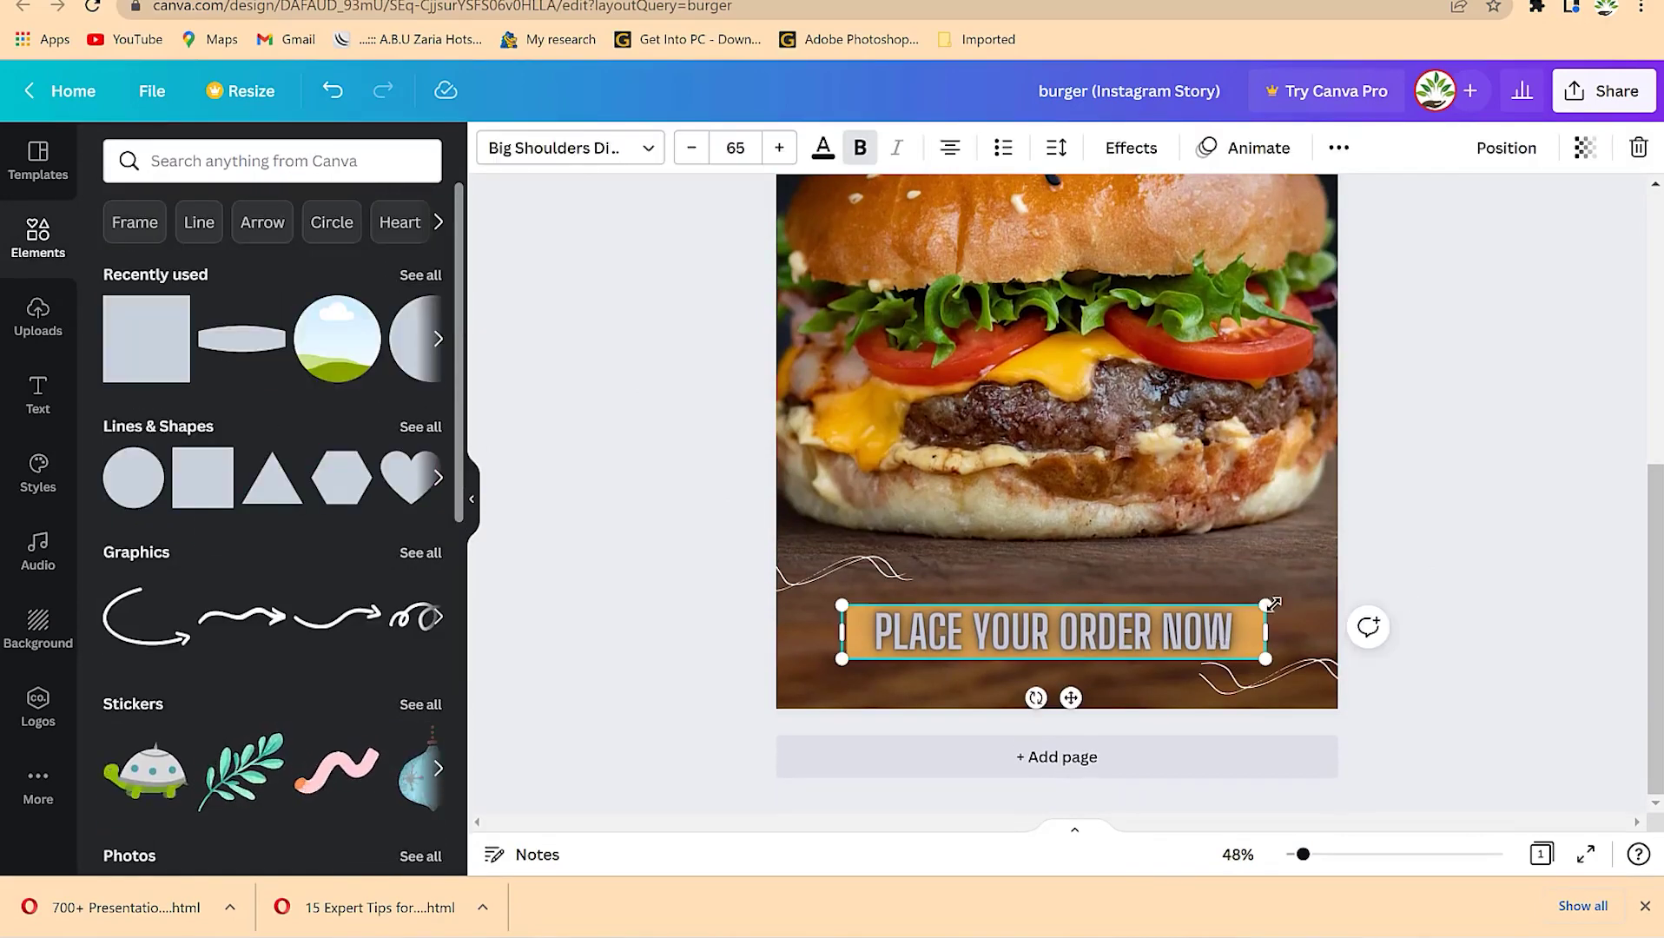
key(Escape)
click(1170, 649)
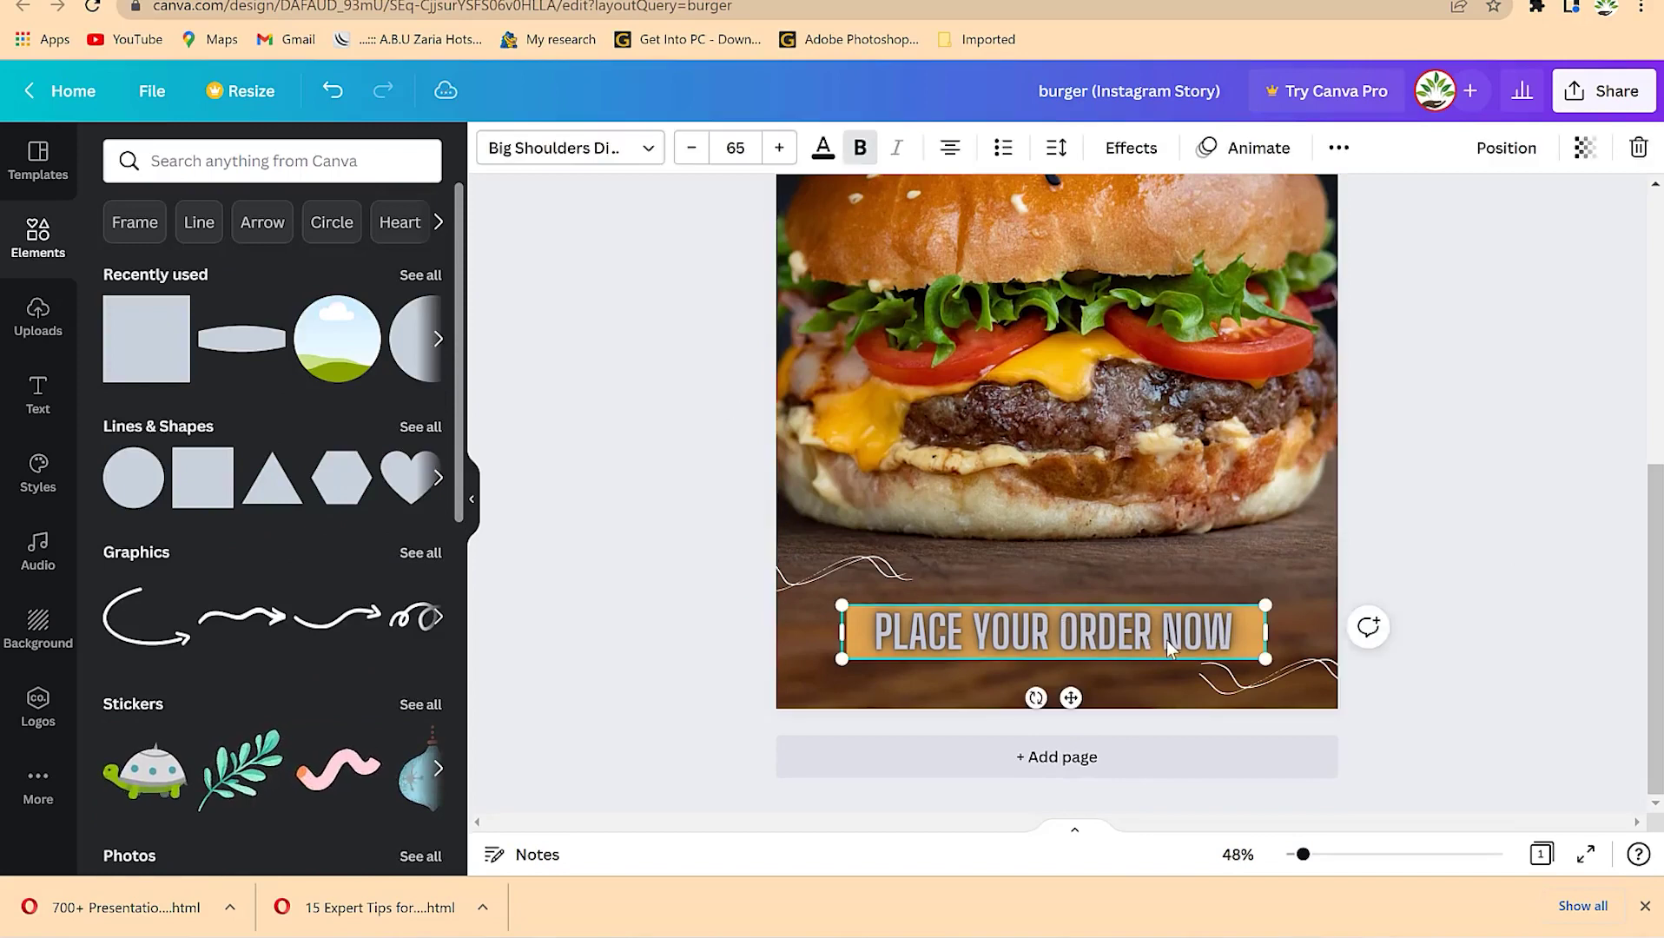
triple_click(1184, 639)
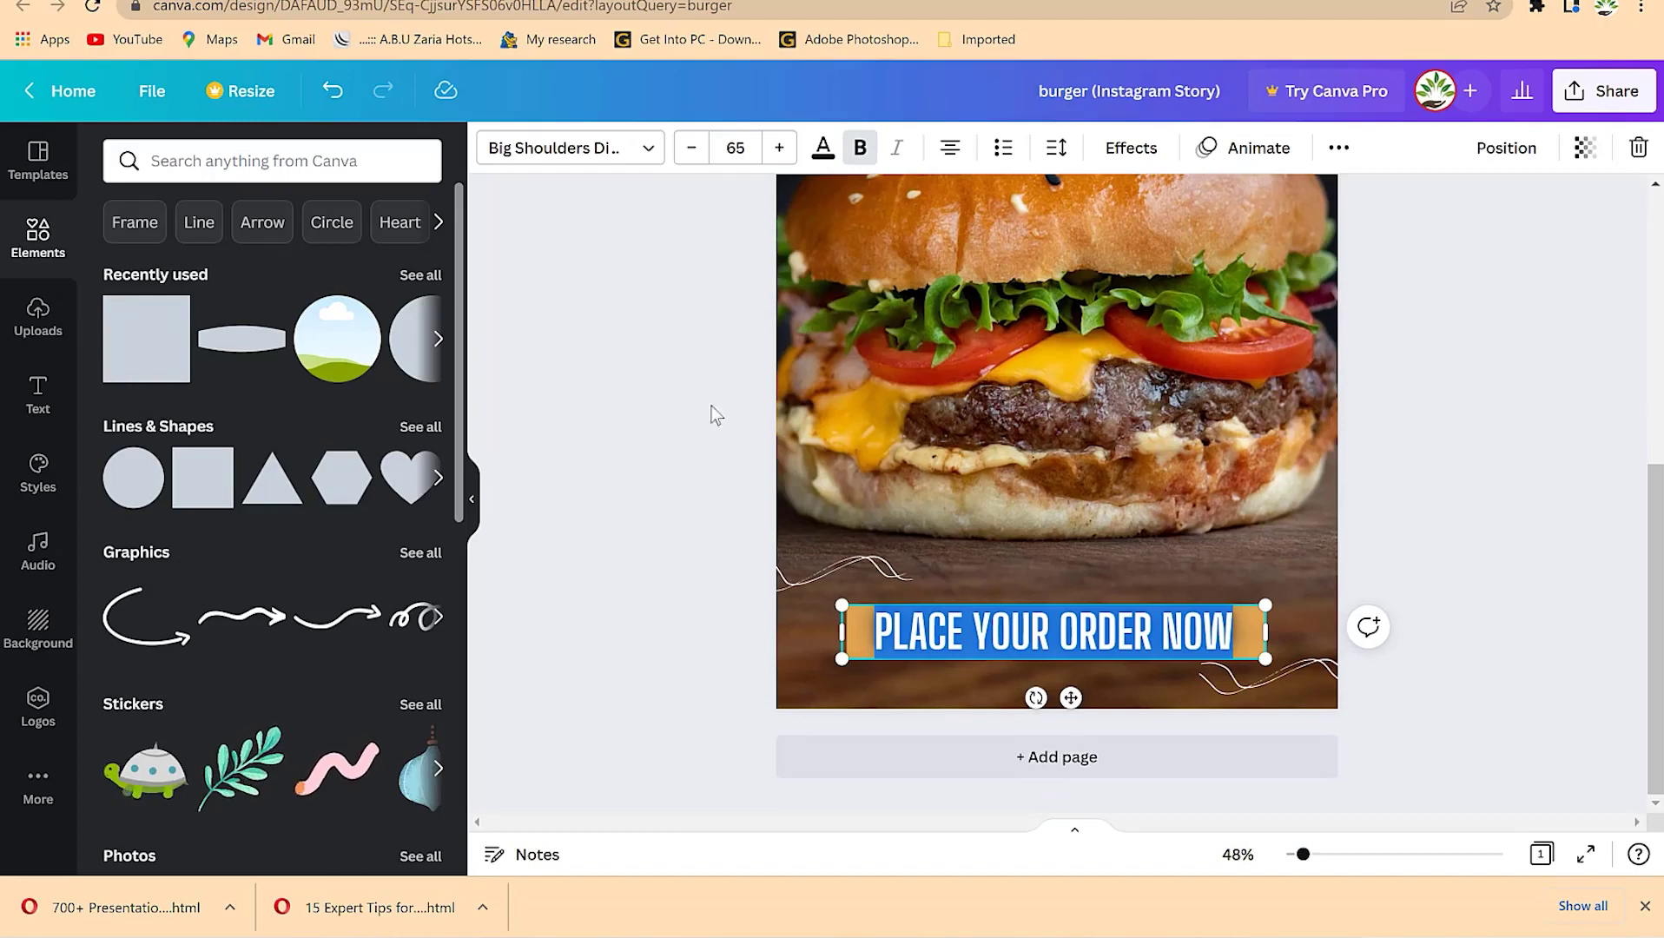
key(Escape)
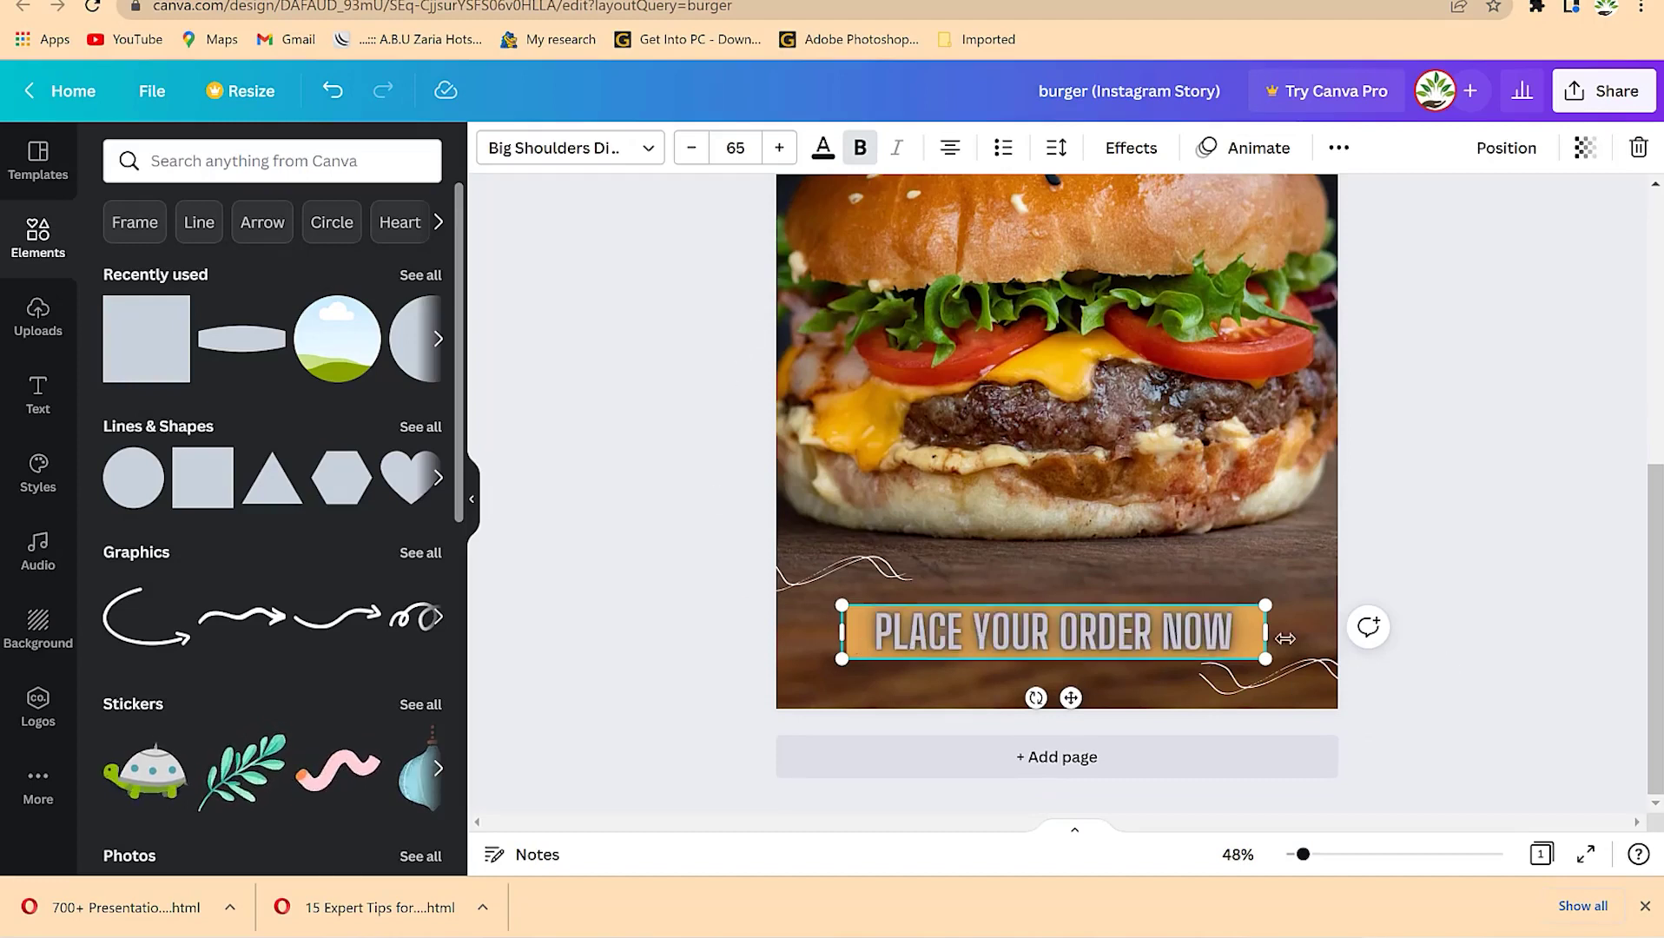
double_click(1248, 639)
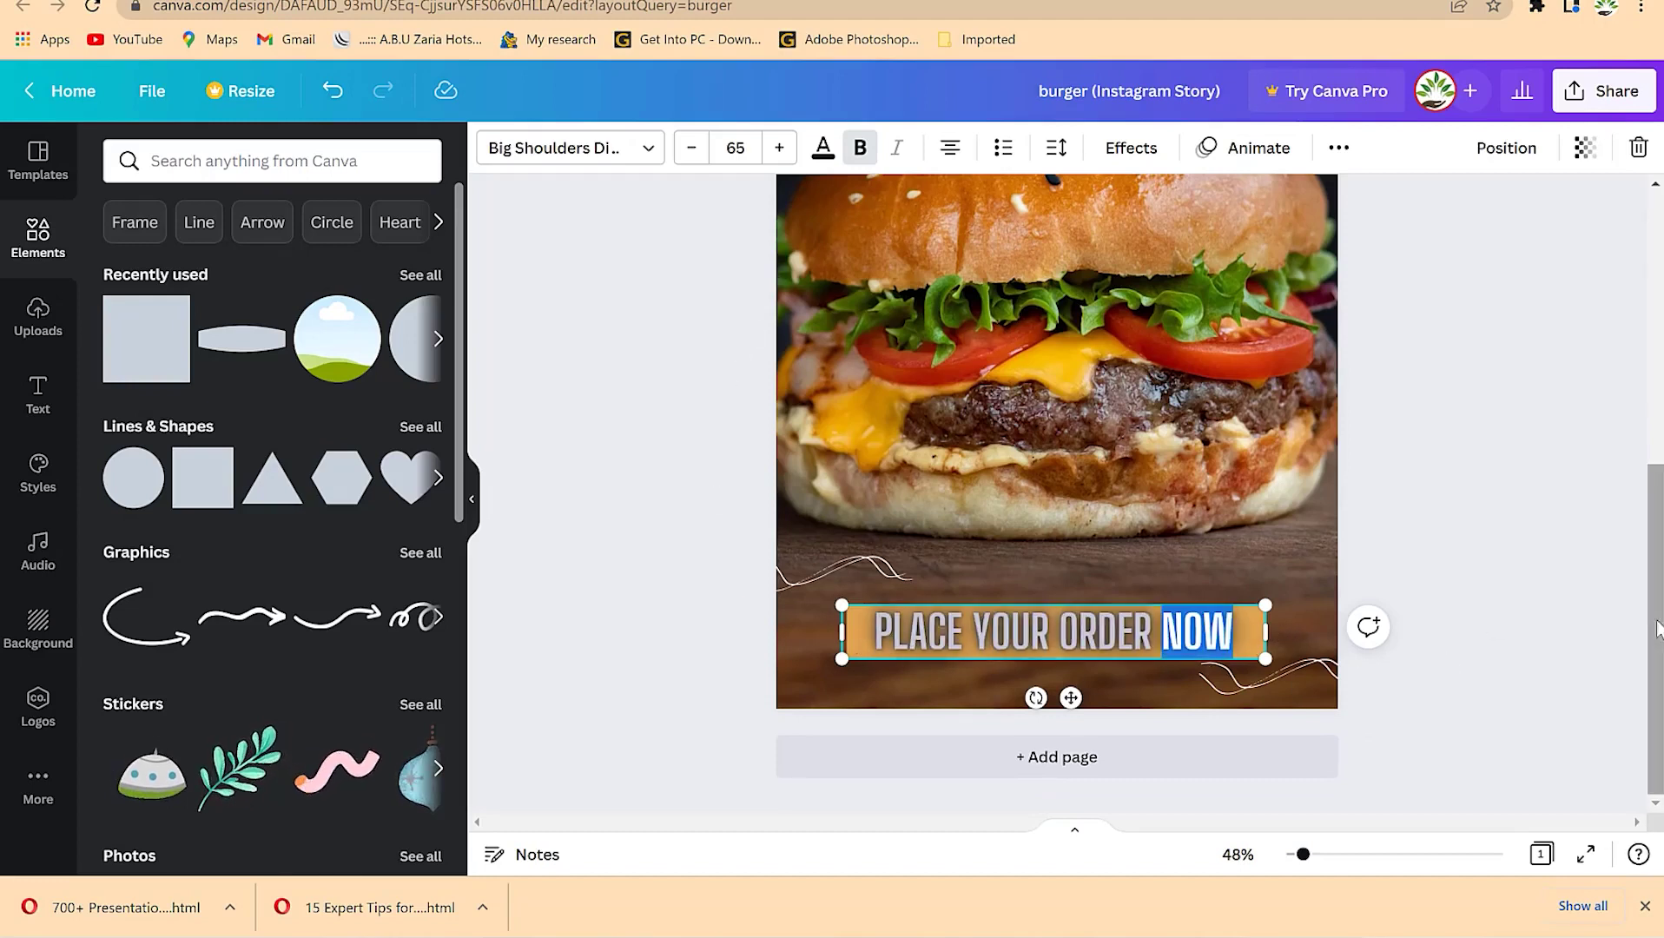
Step: Fill the bar with the near-black document colour and line it up with the "PLACE YOUR ORDER NOW" text below the burger
key(ctrl+z)
click(493, 148)
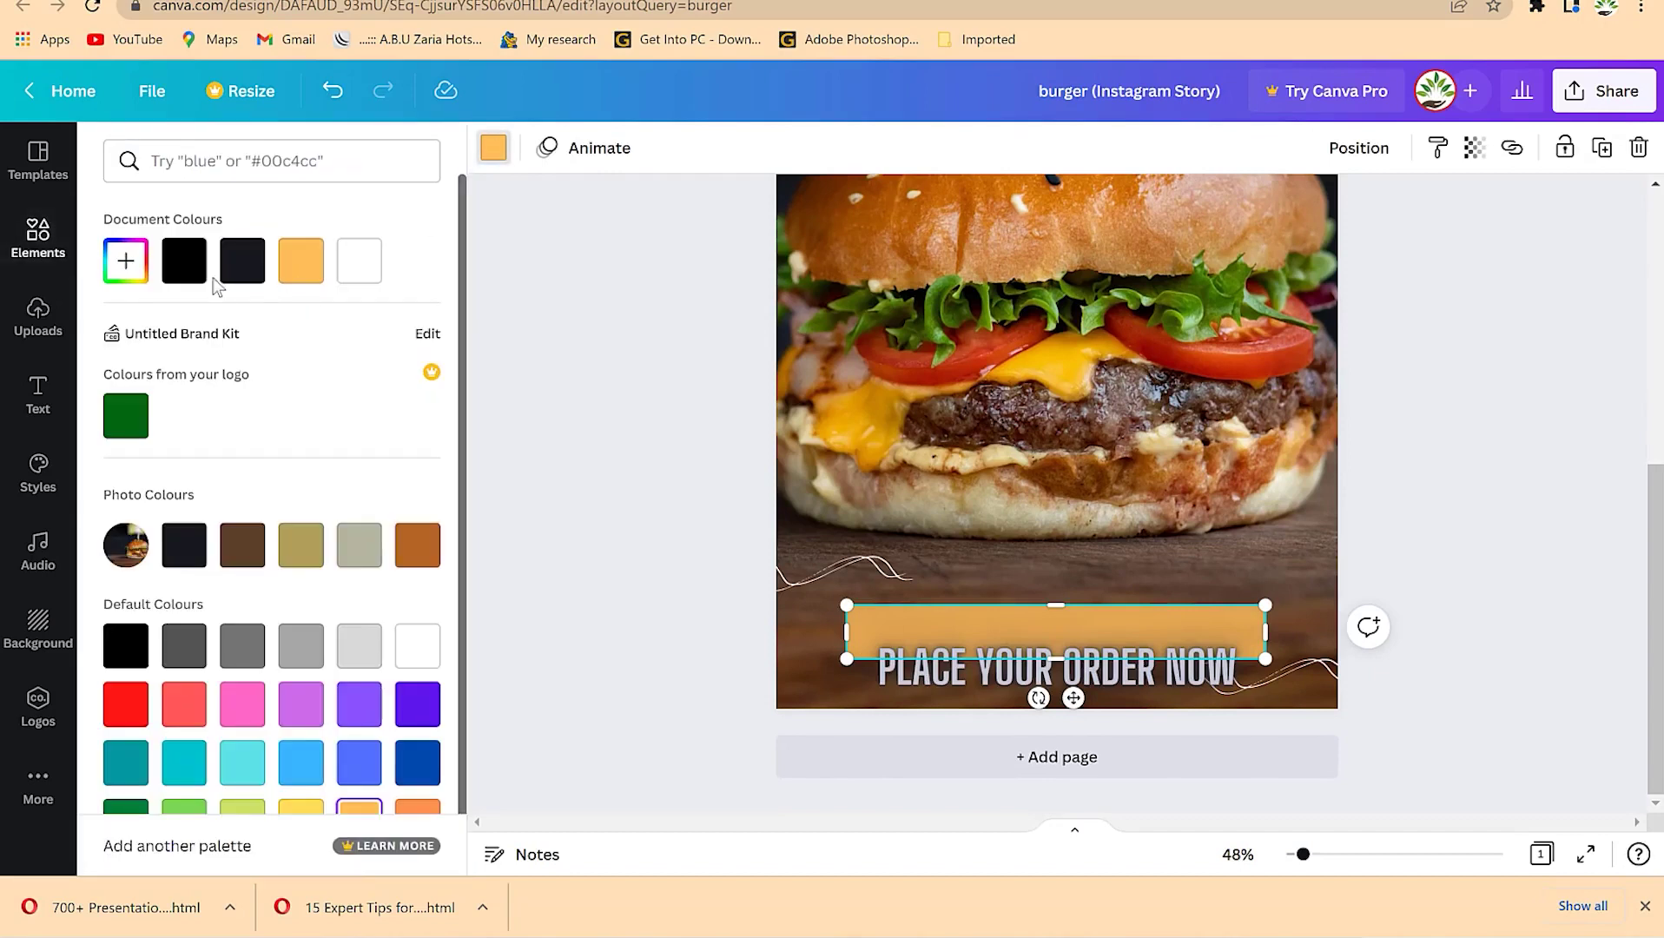
click(244, 262)
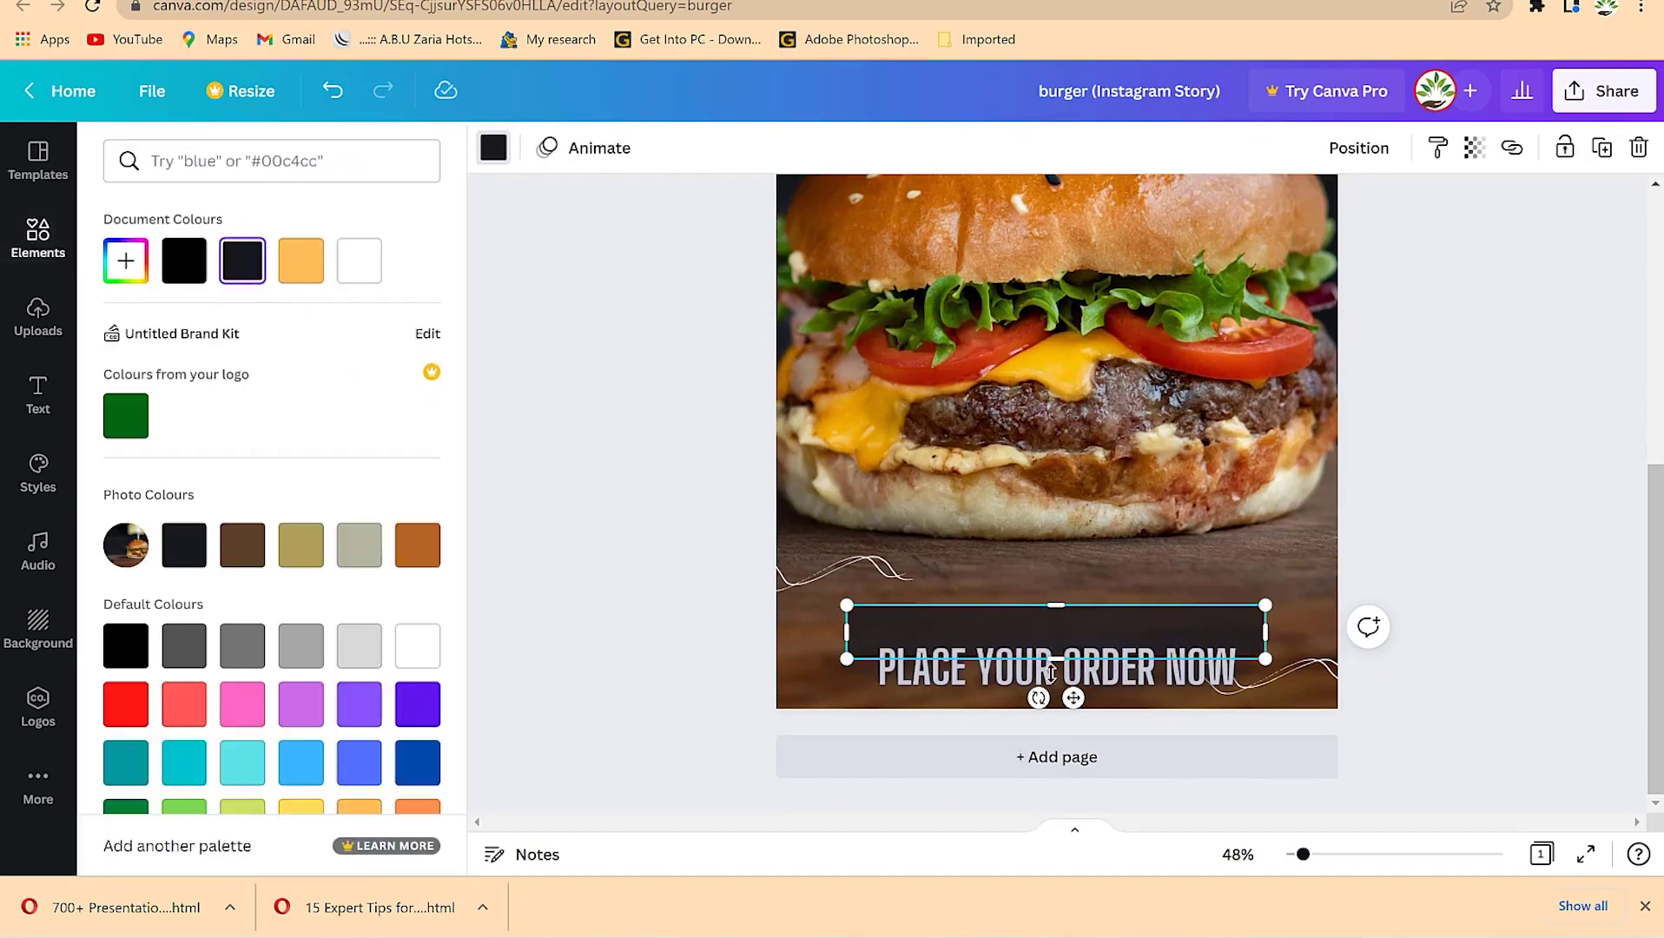
mouse_move(1075, 698)
mouse_down()
mouse_move(1075, 671)
mouse_move(1072, 691)
mouse_up()
click(1443, 575)
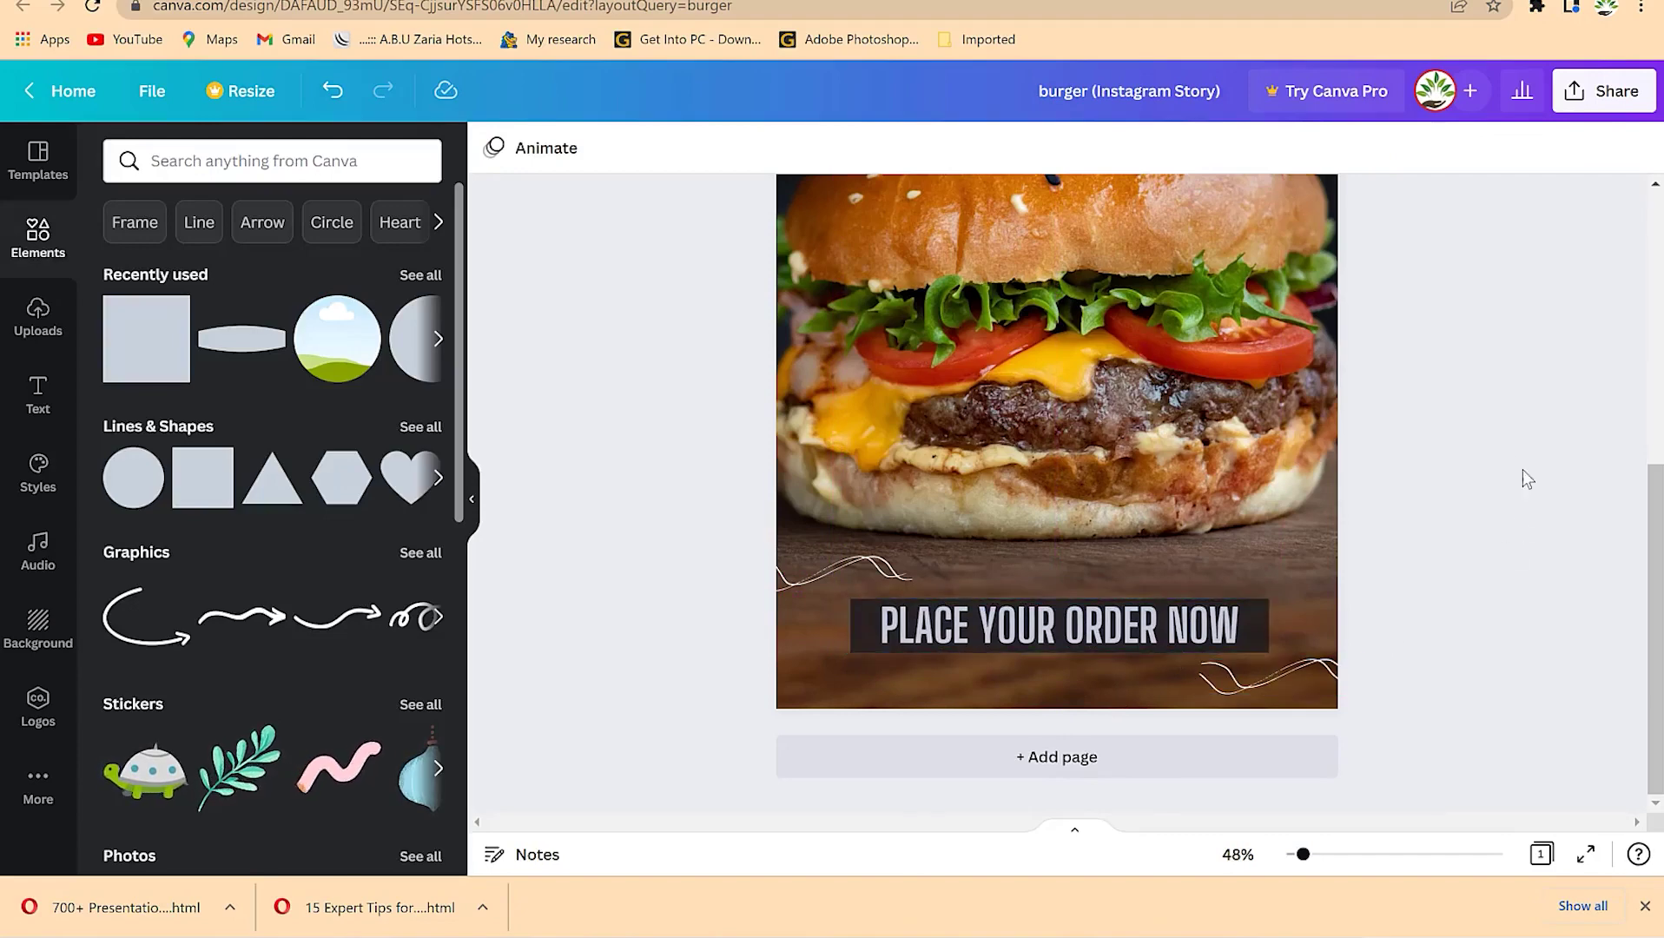
Step: Check the transparency setting of the "PLACE YOUR ORDER NOW" text
scroll(1520, 456, up, 4)
scroll(1515, 446, up, 1)
scroll(1528, 478, down, 6)
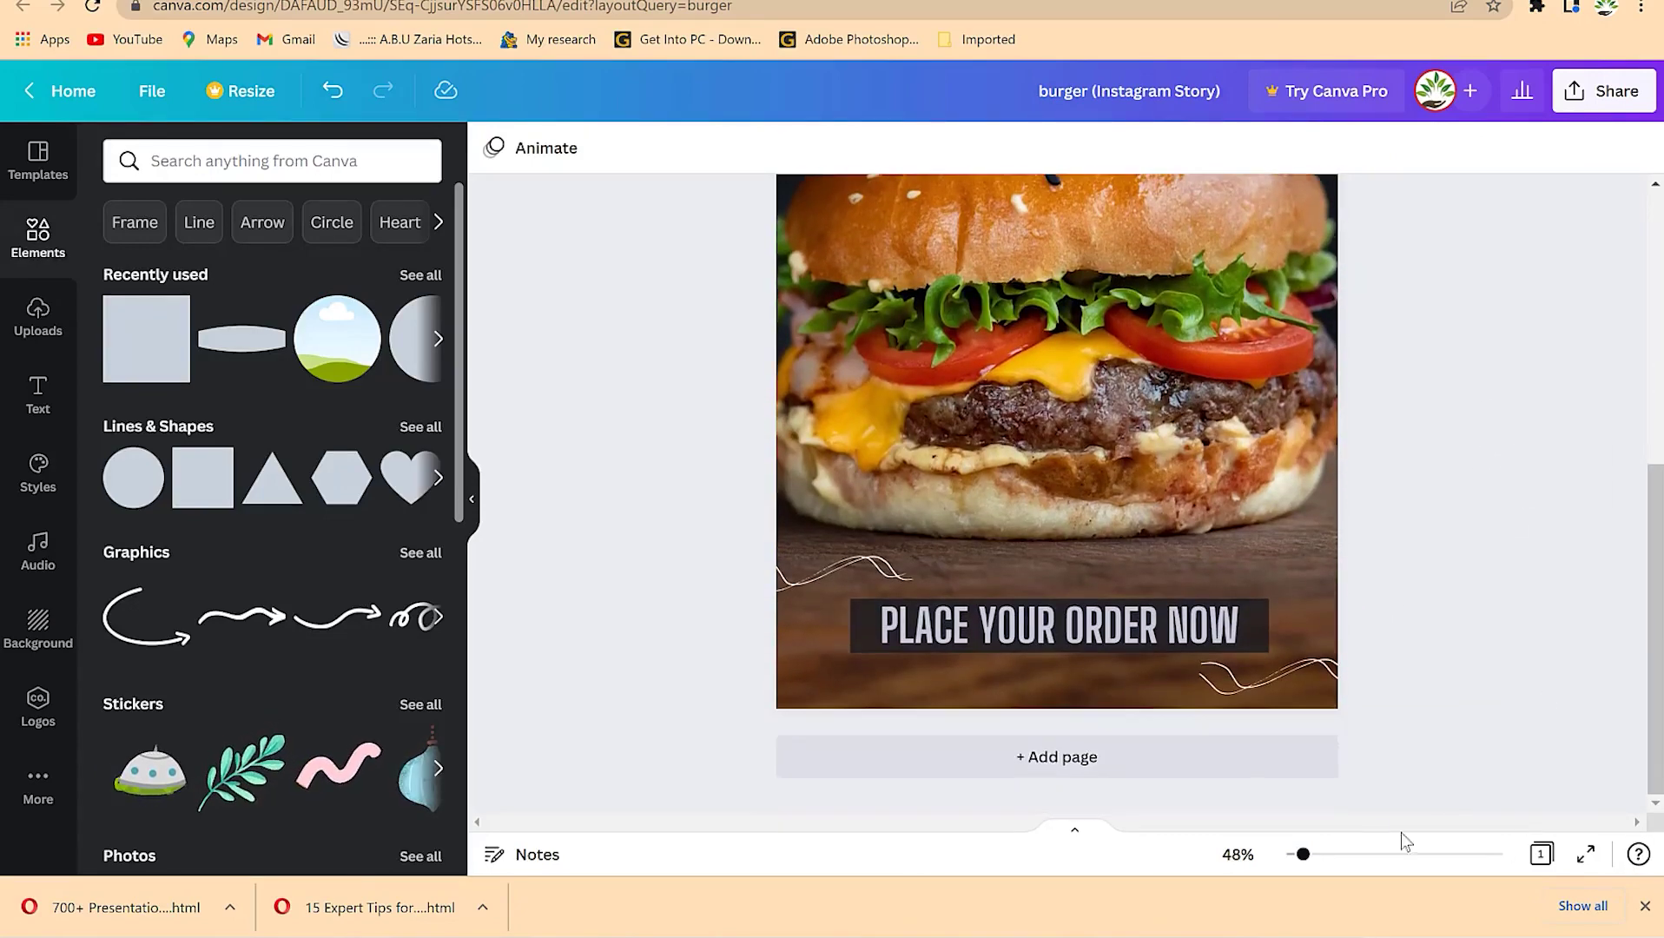
click(1260, 641)
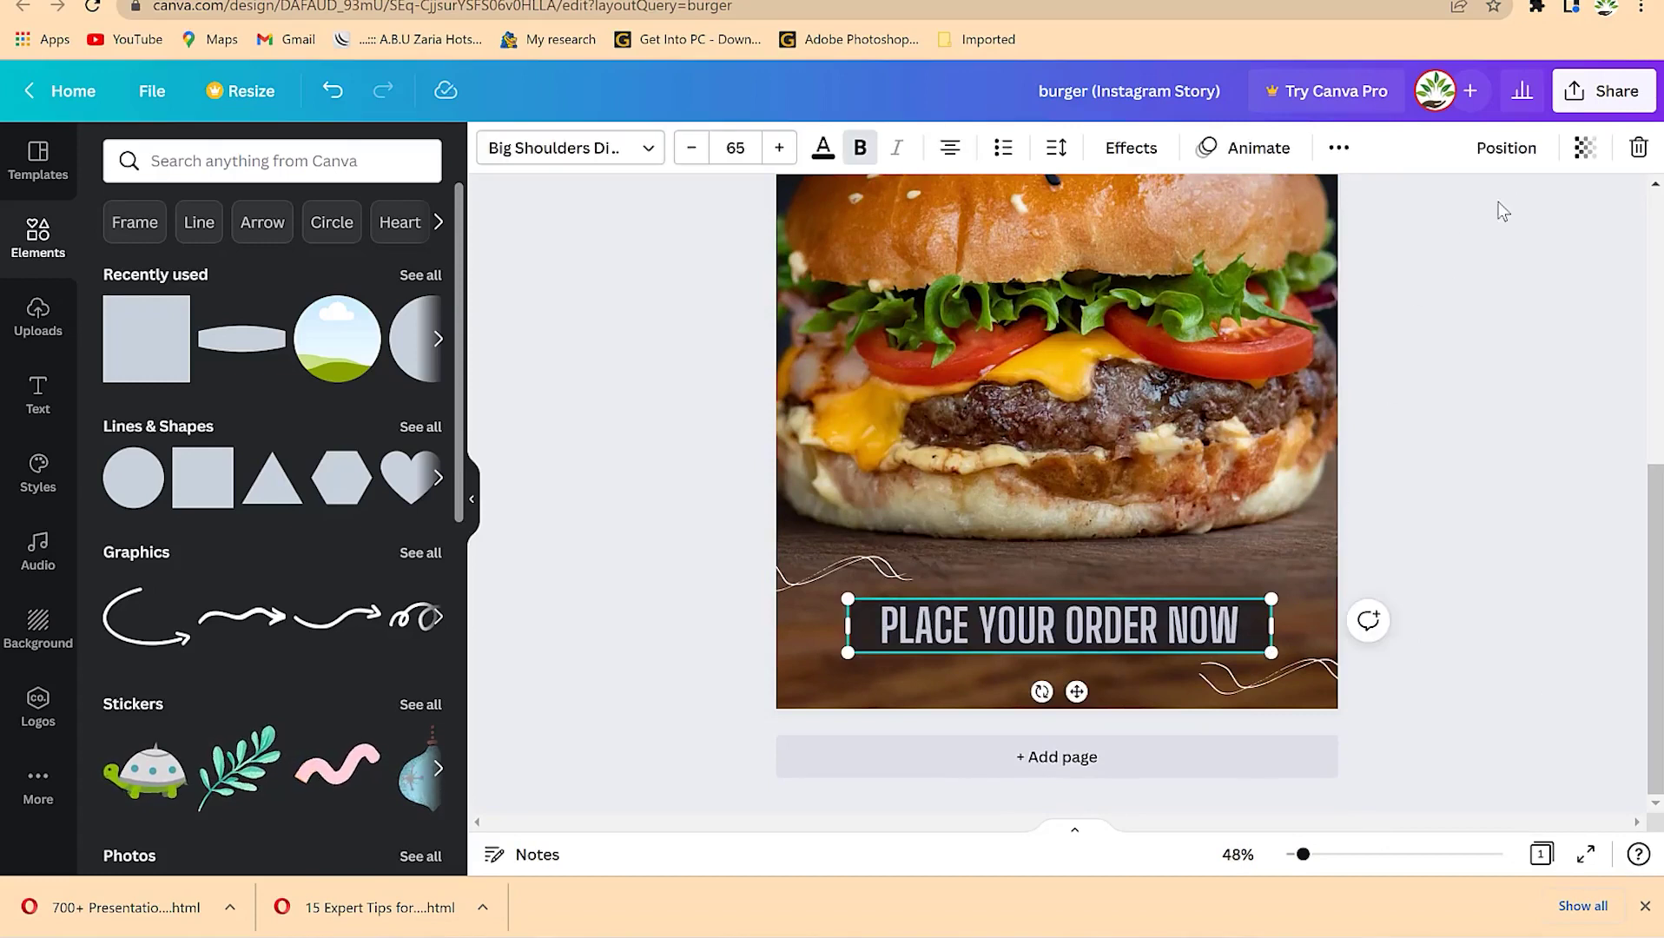
click(1587, 150)
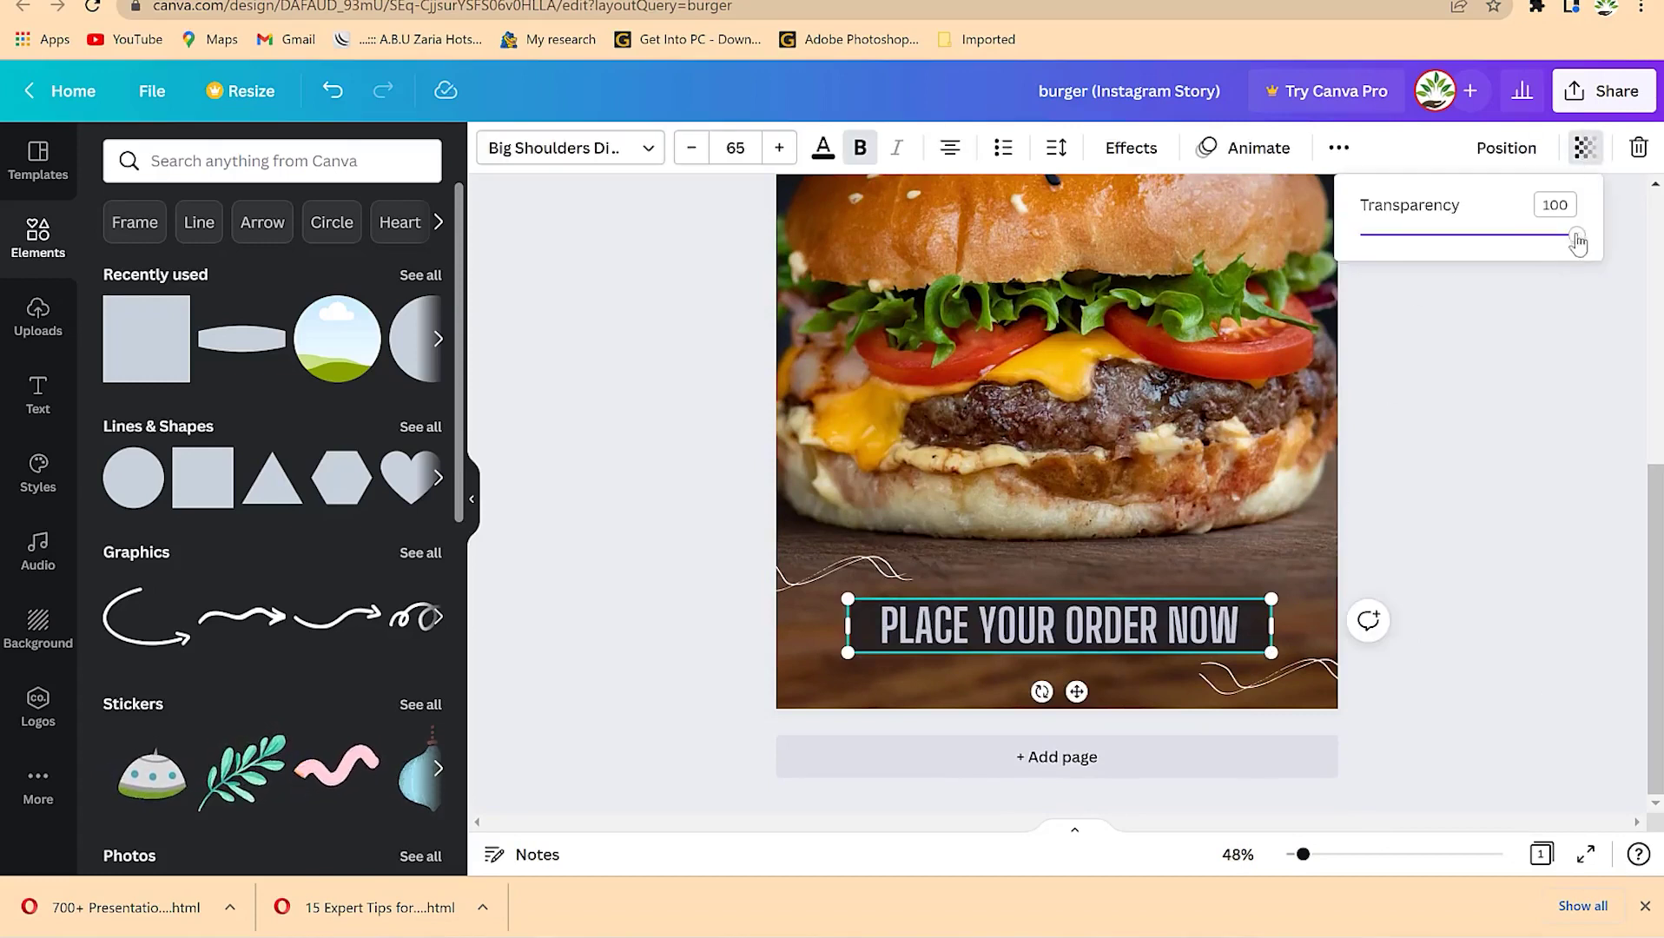
mouse_move(1577, 235)
mouse_down()
mouse_move(1498, 234)
mouse_move(1593, 252)
mouse_up()
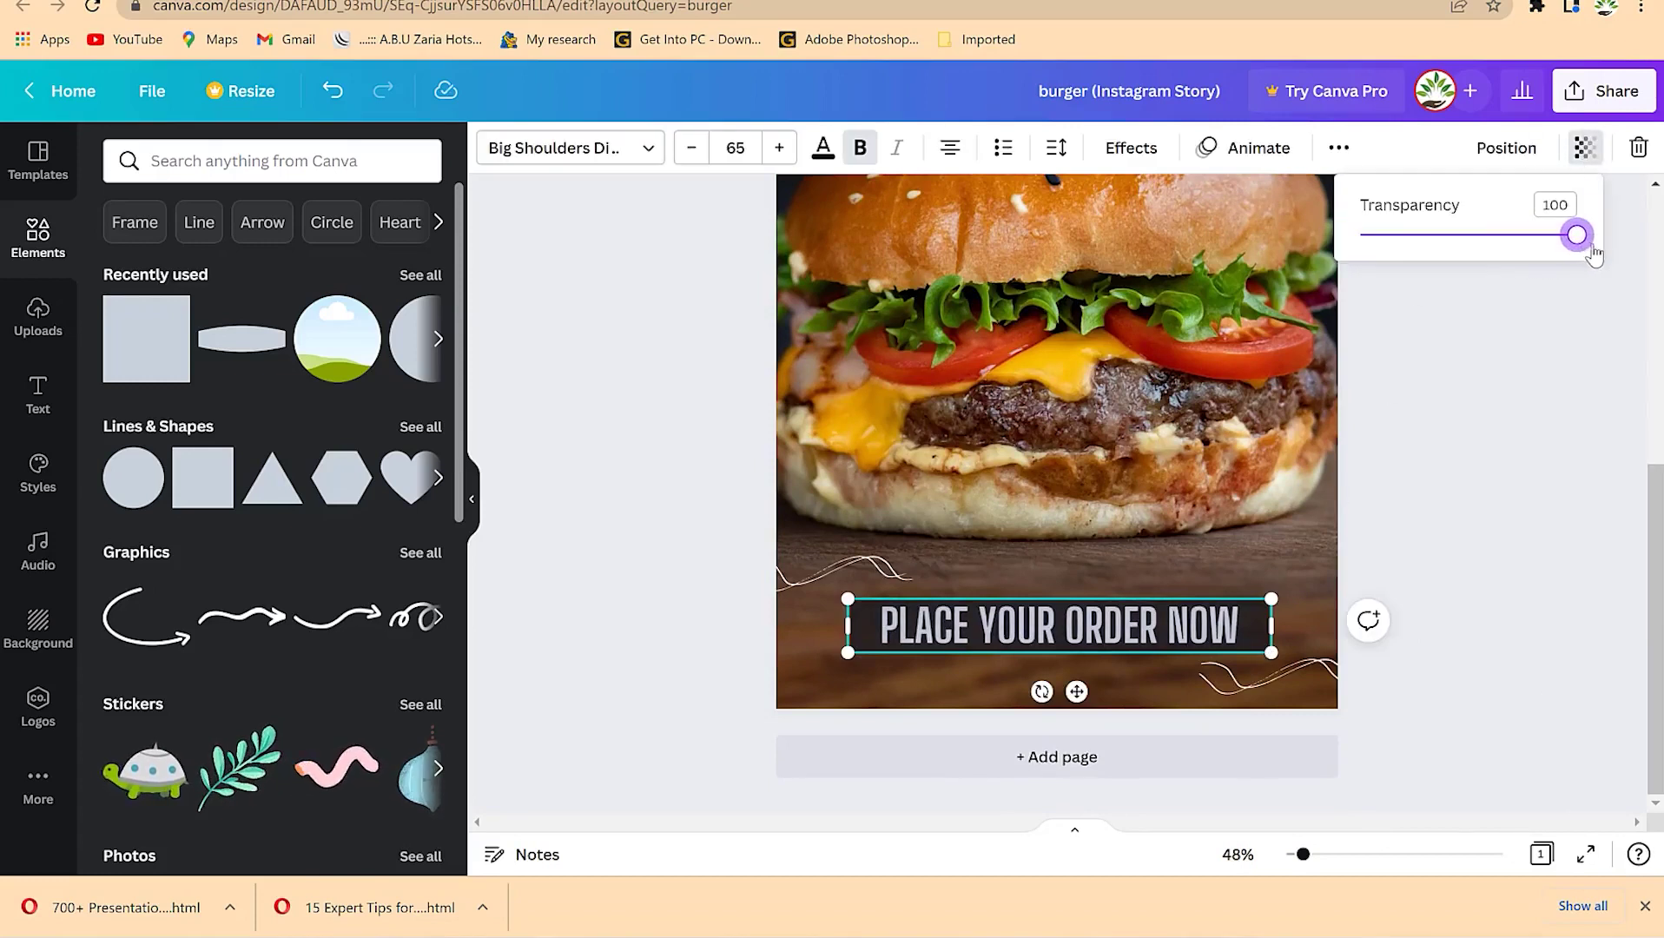
click(1576, 309)
click(1436, 555)
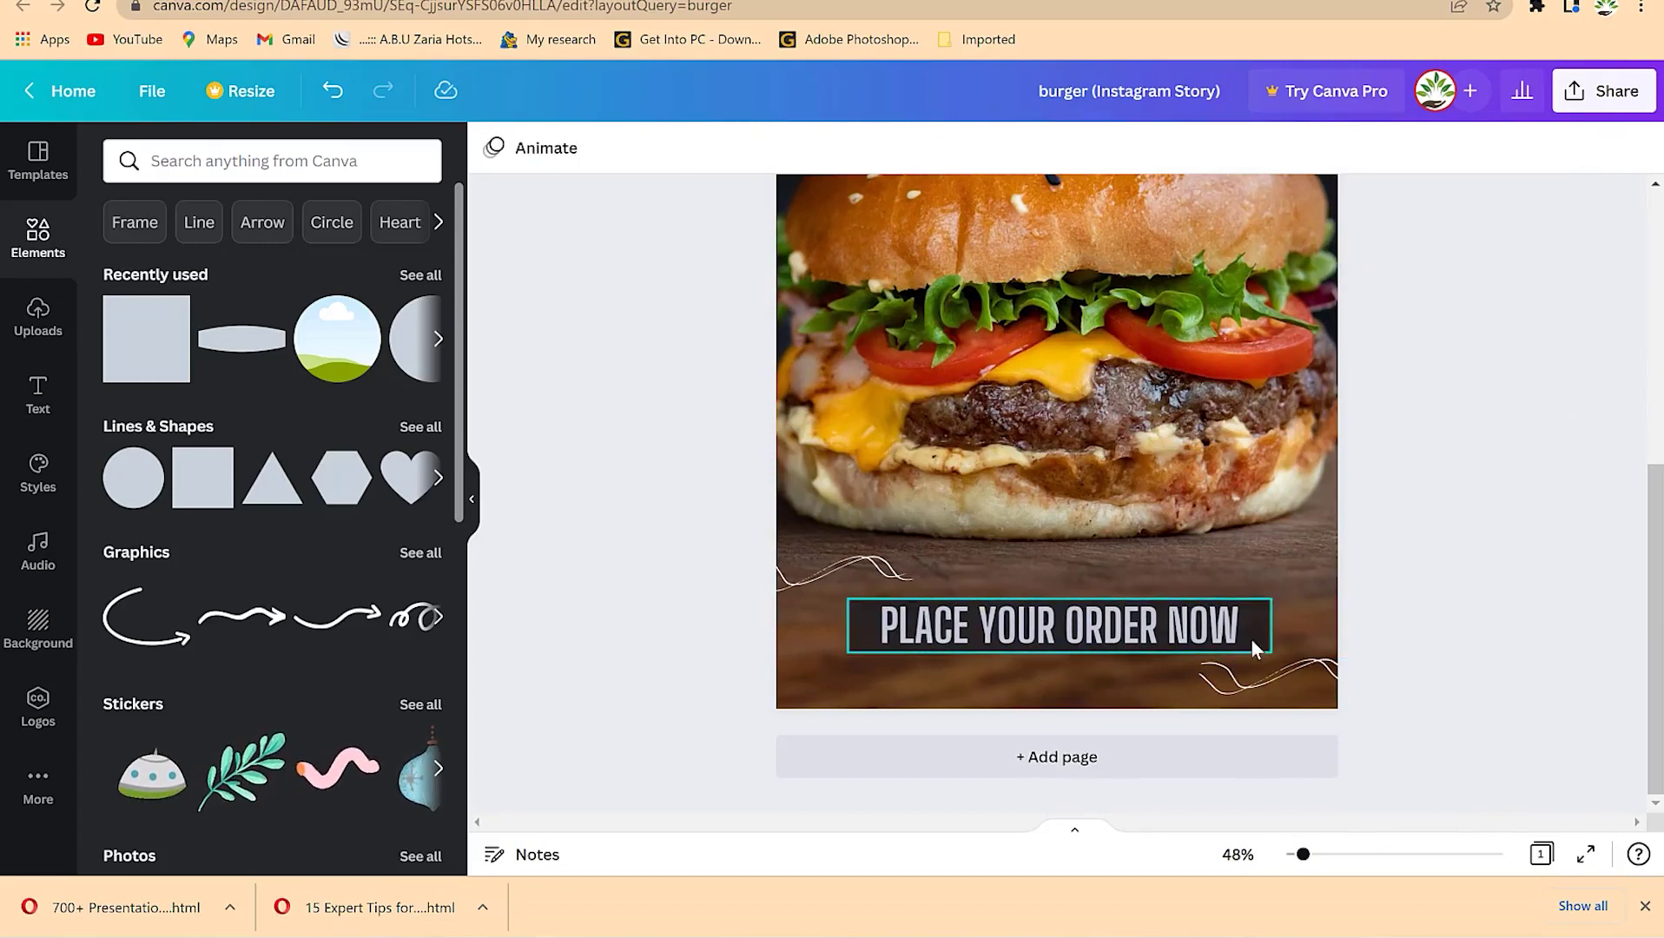
Step: Move the text off the dark bar, make the bar more transparent, and place the text back over it
click(1158, 648)
drag(1156, 647, 1156, 714)
click(1157, 615)
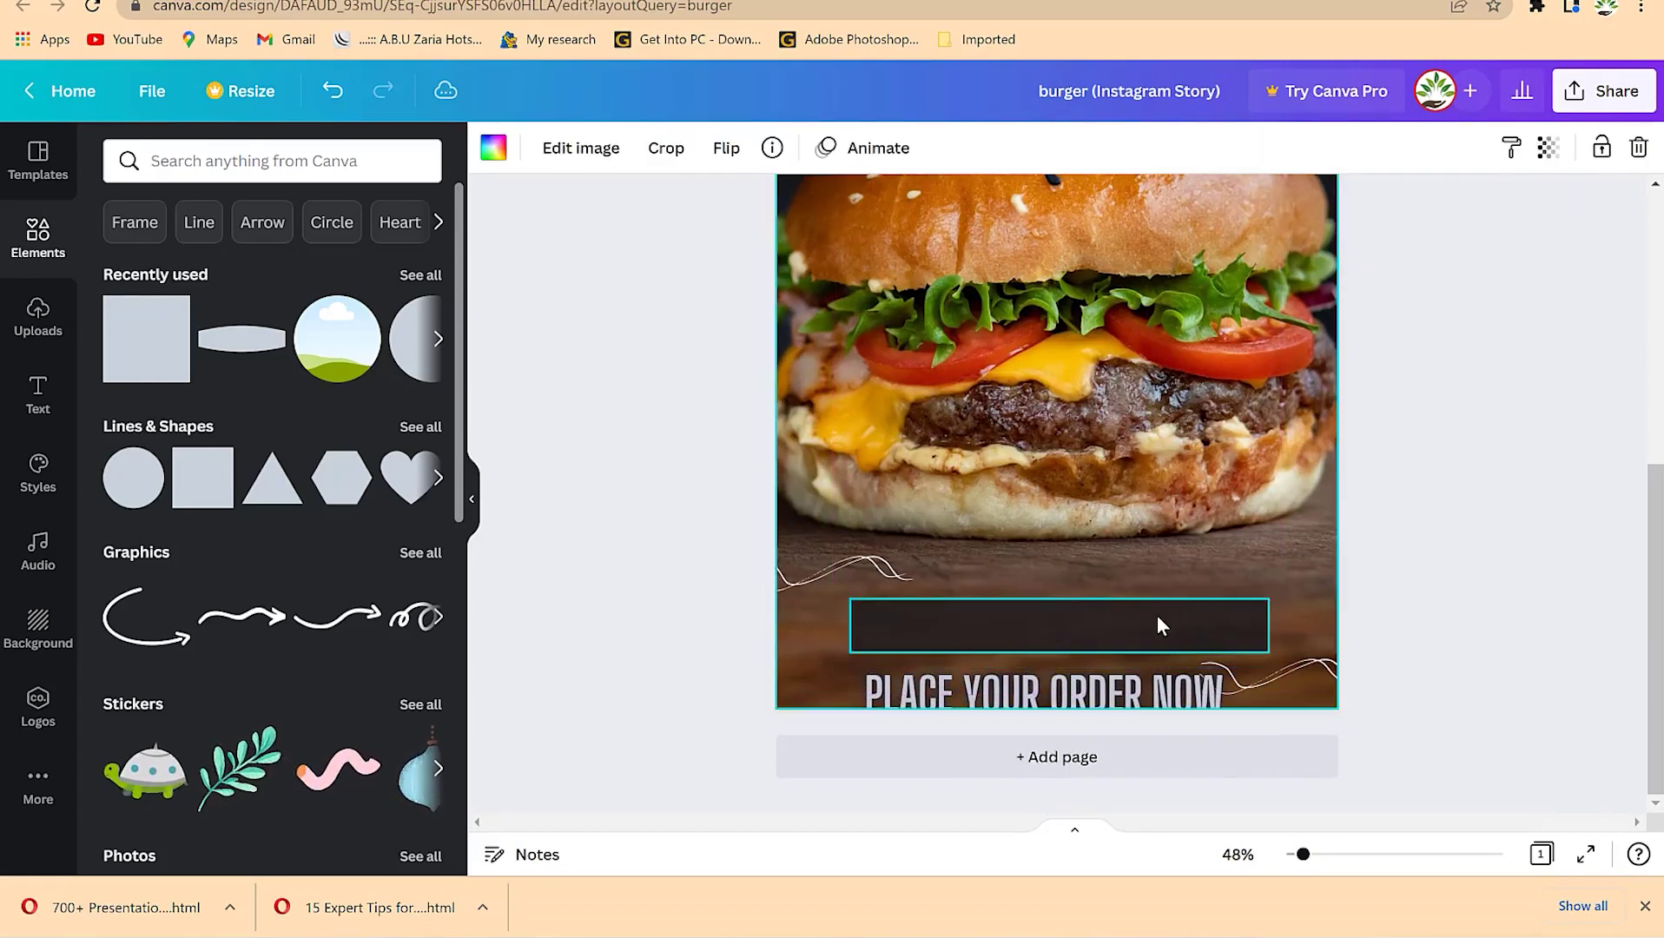
click(1477, 147)
drag(1425, 246, 1376, 257)
drag(1182, 693, 1176, 619)
click(1410, 590)
scroll(1399, 420, up, 6)
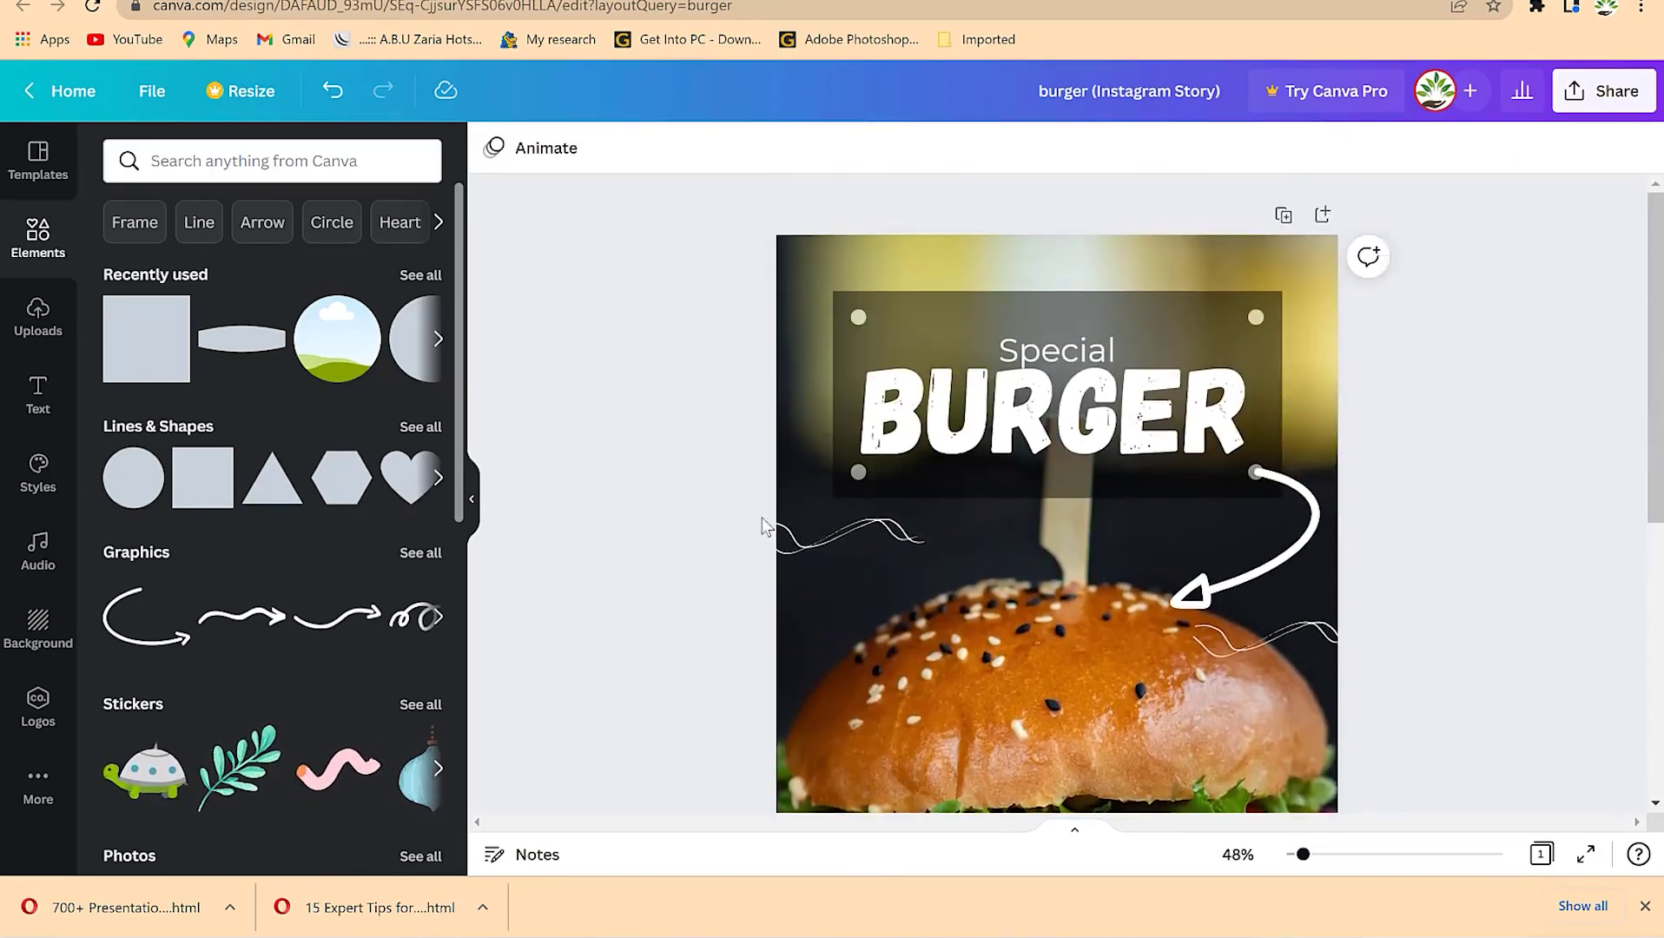
scroll(851, 513, down, 6)
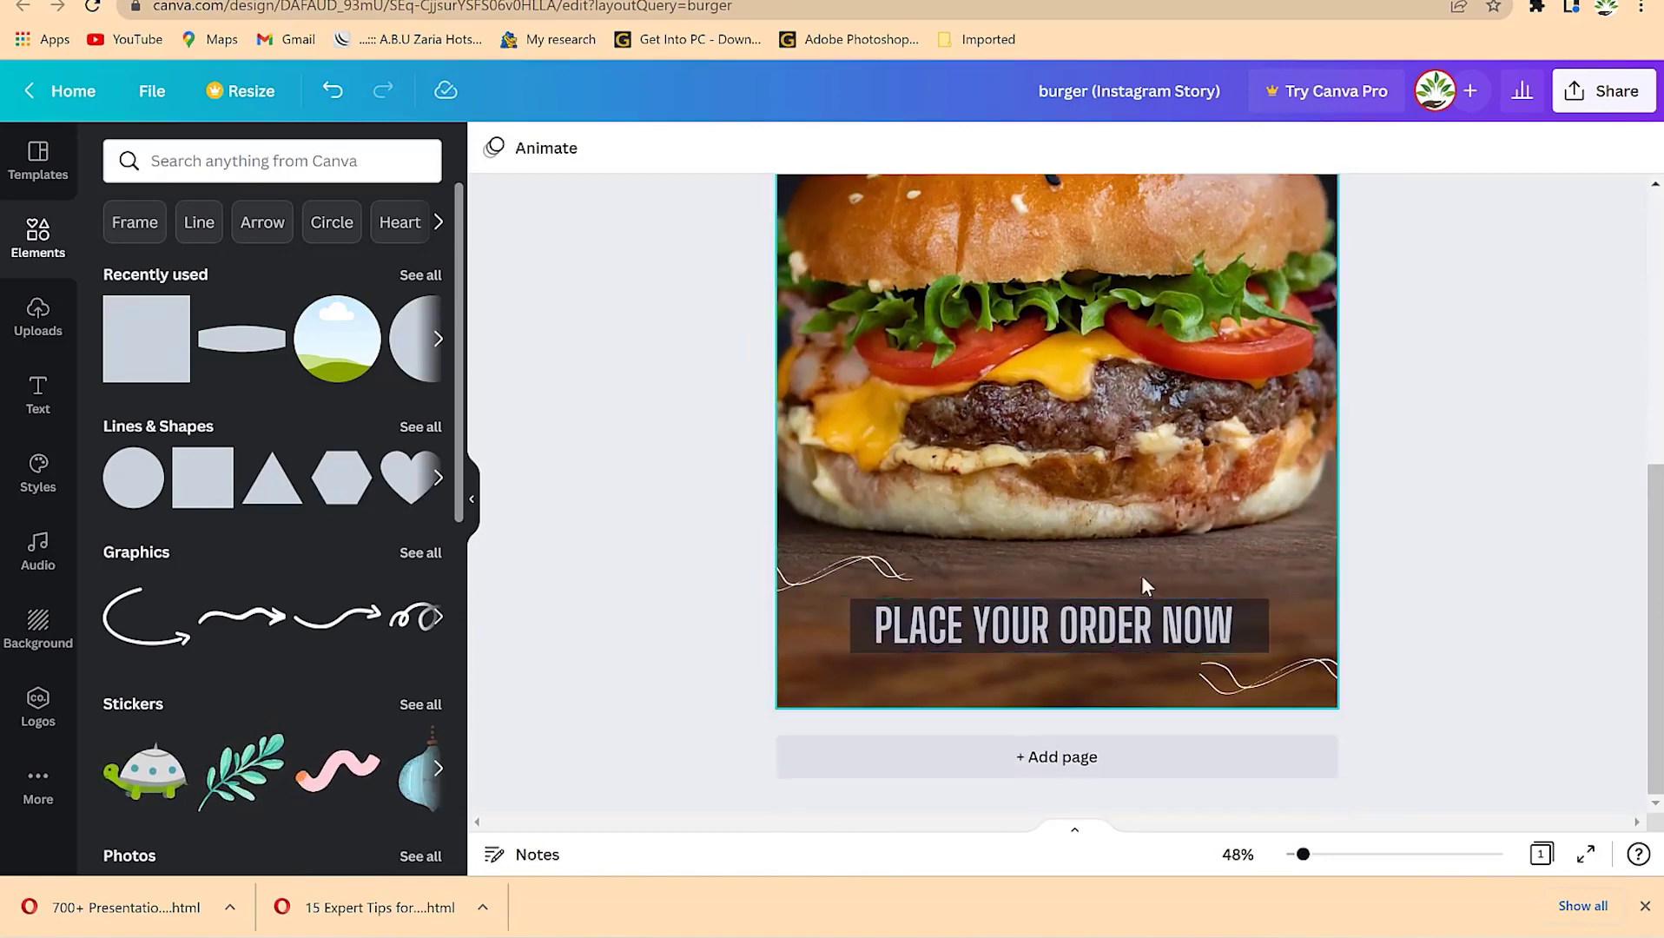
scroll(1142, 575, up, 6)
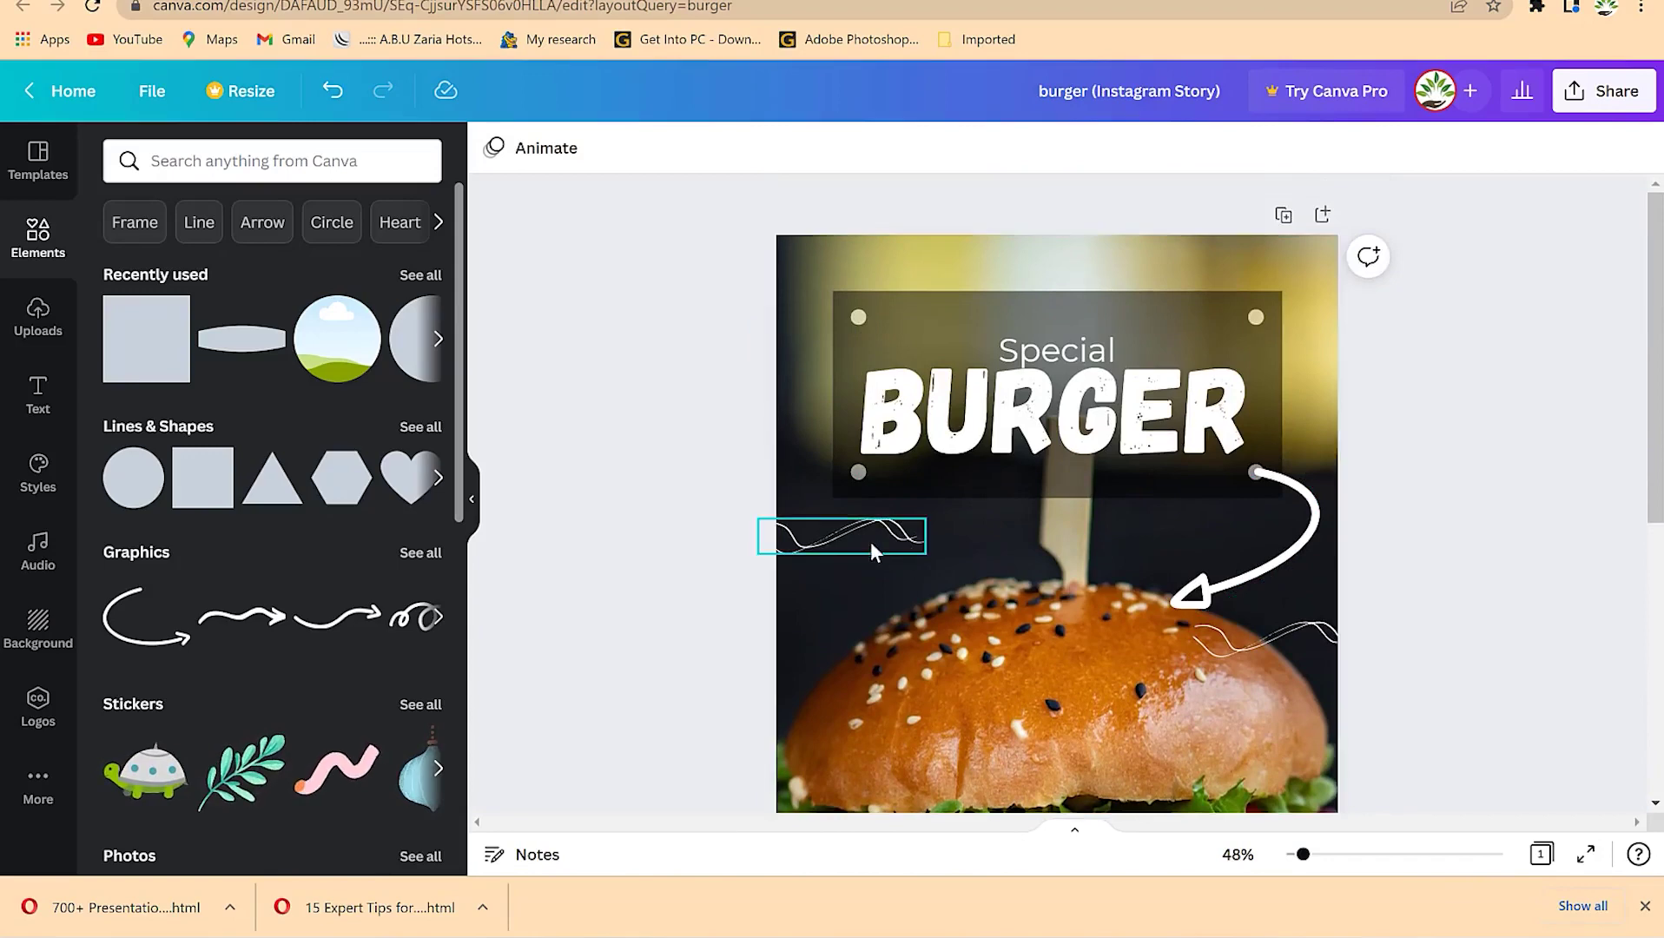
scroll(1164, 569, down, 3)
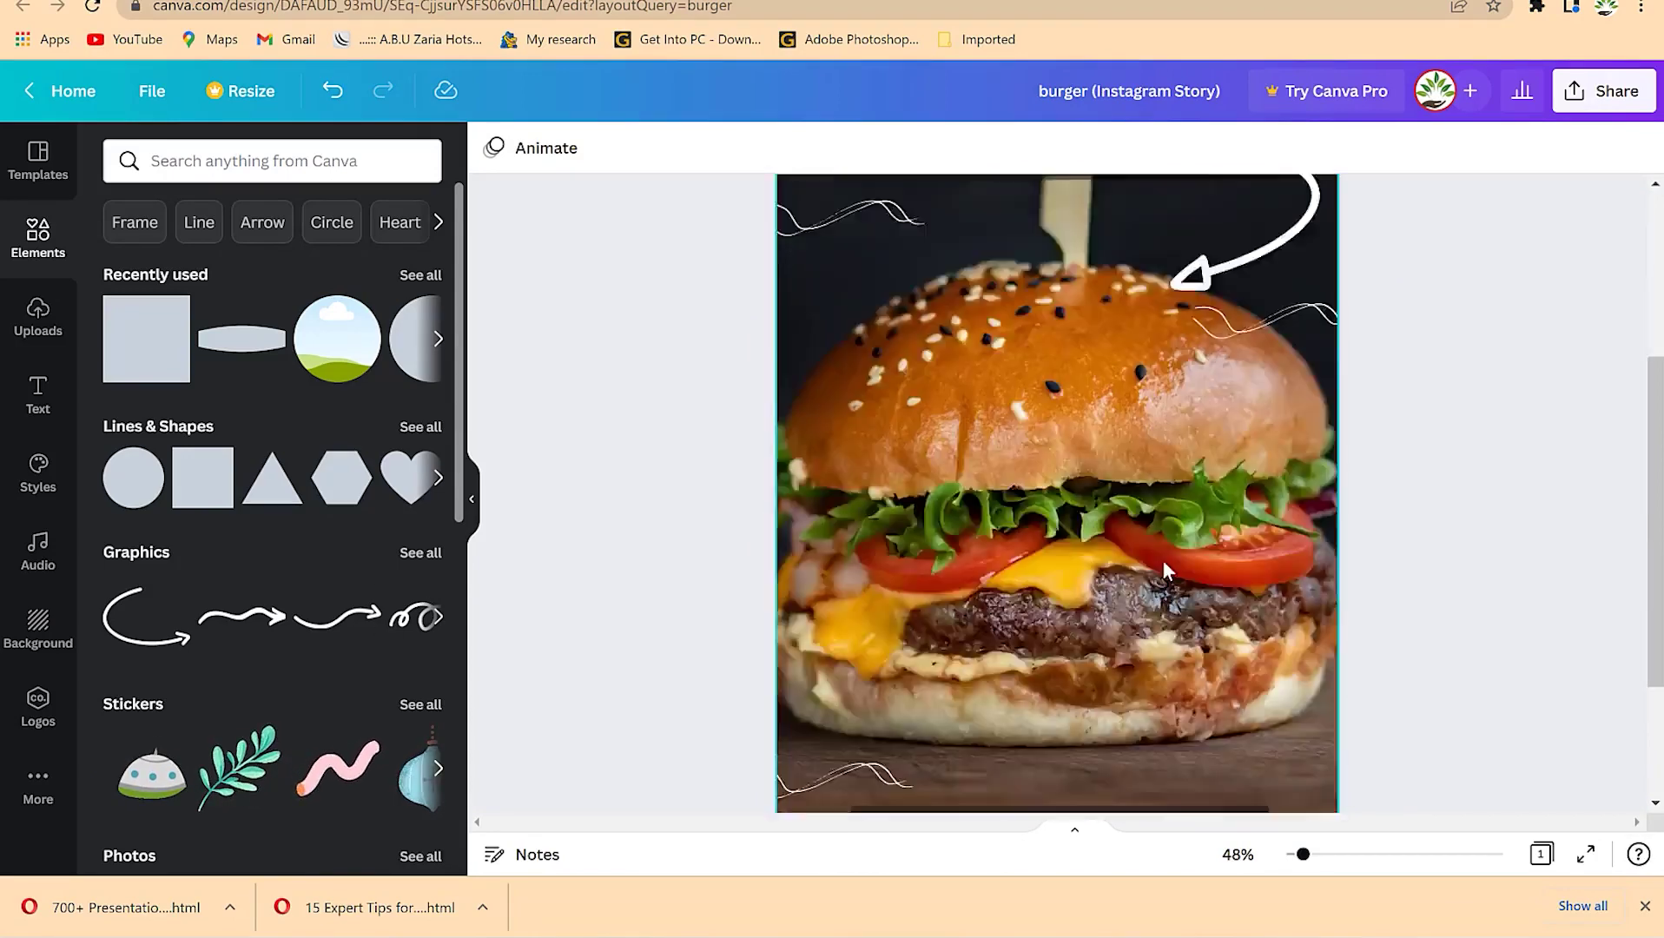
scroll(1165, 557, down, 2)
scroll(1167, 544, up, 1)
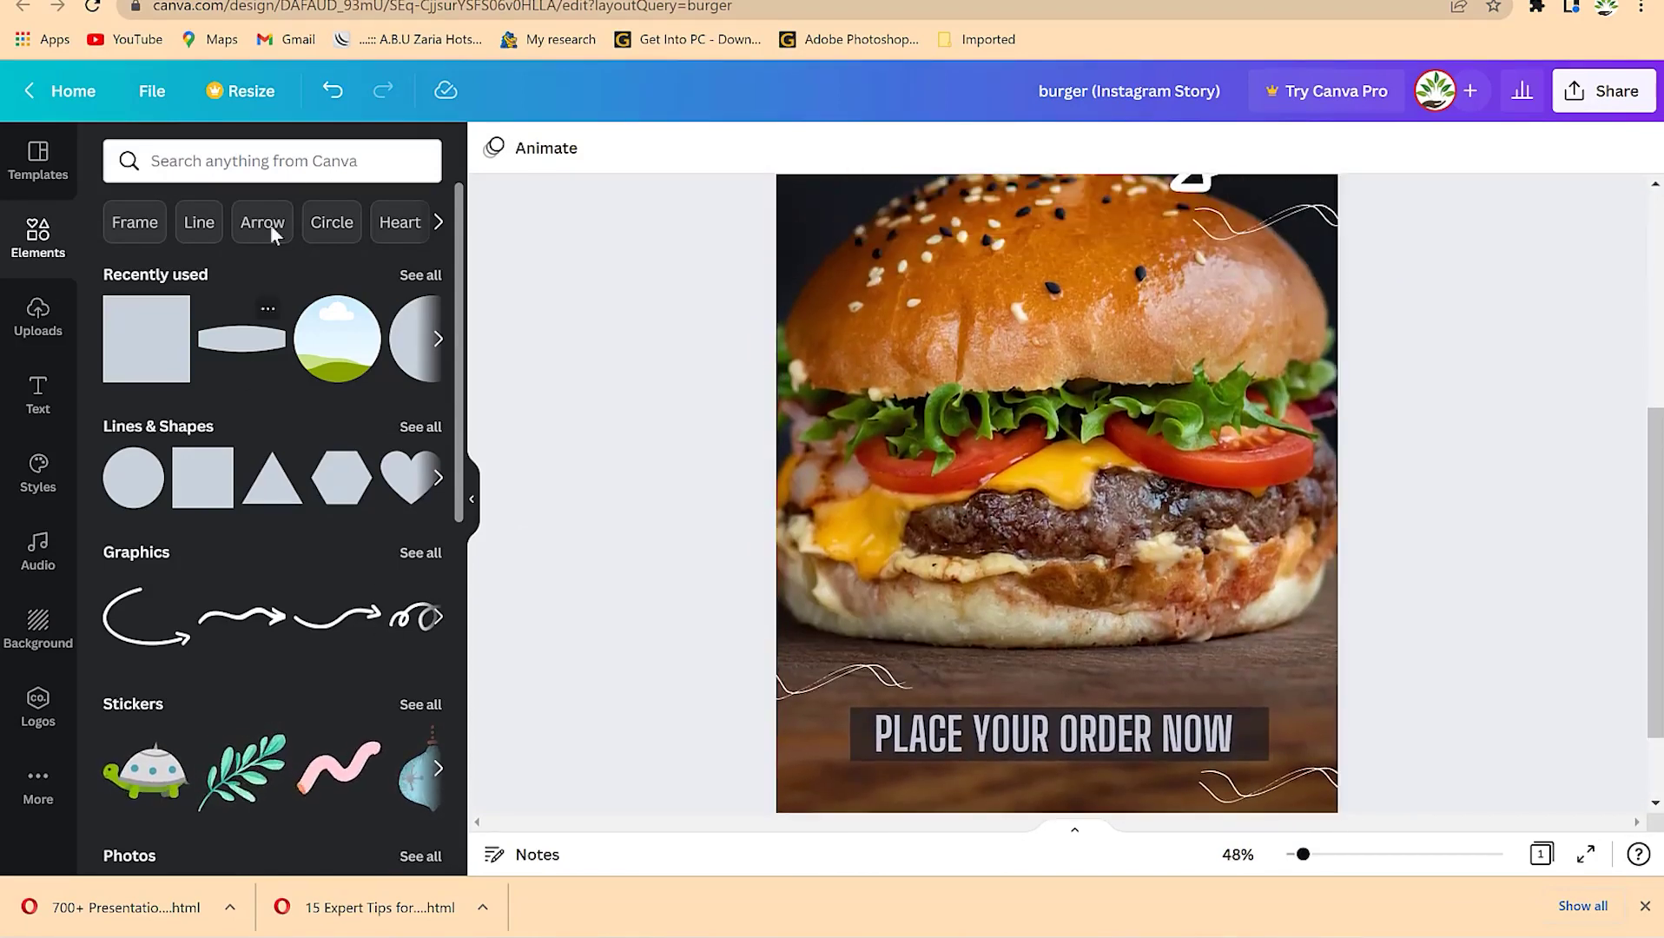
Step: Search the elements library for "cat" and "bird", and browse the bird results
click(151, 150)
text(cat)
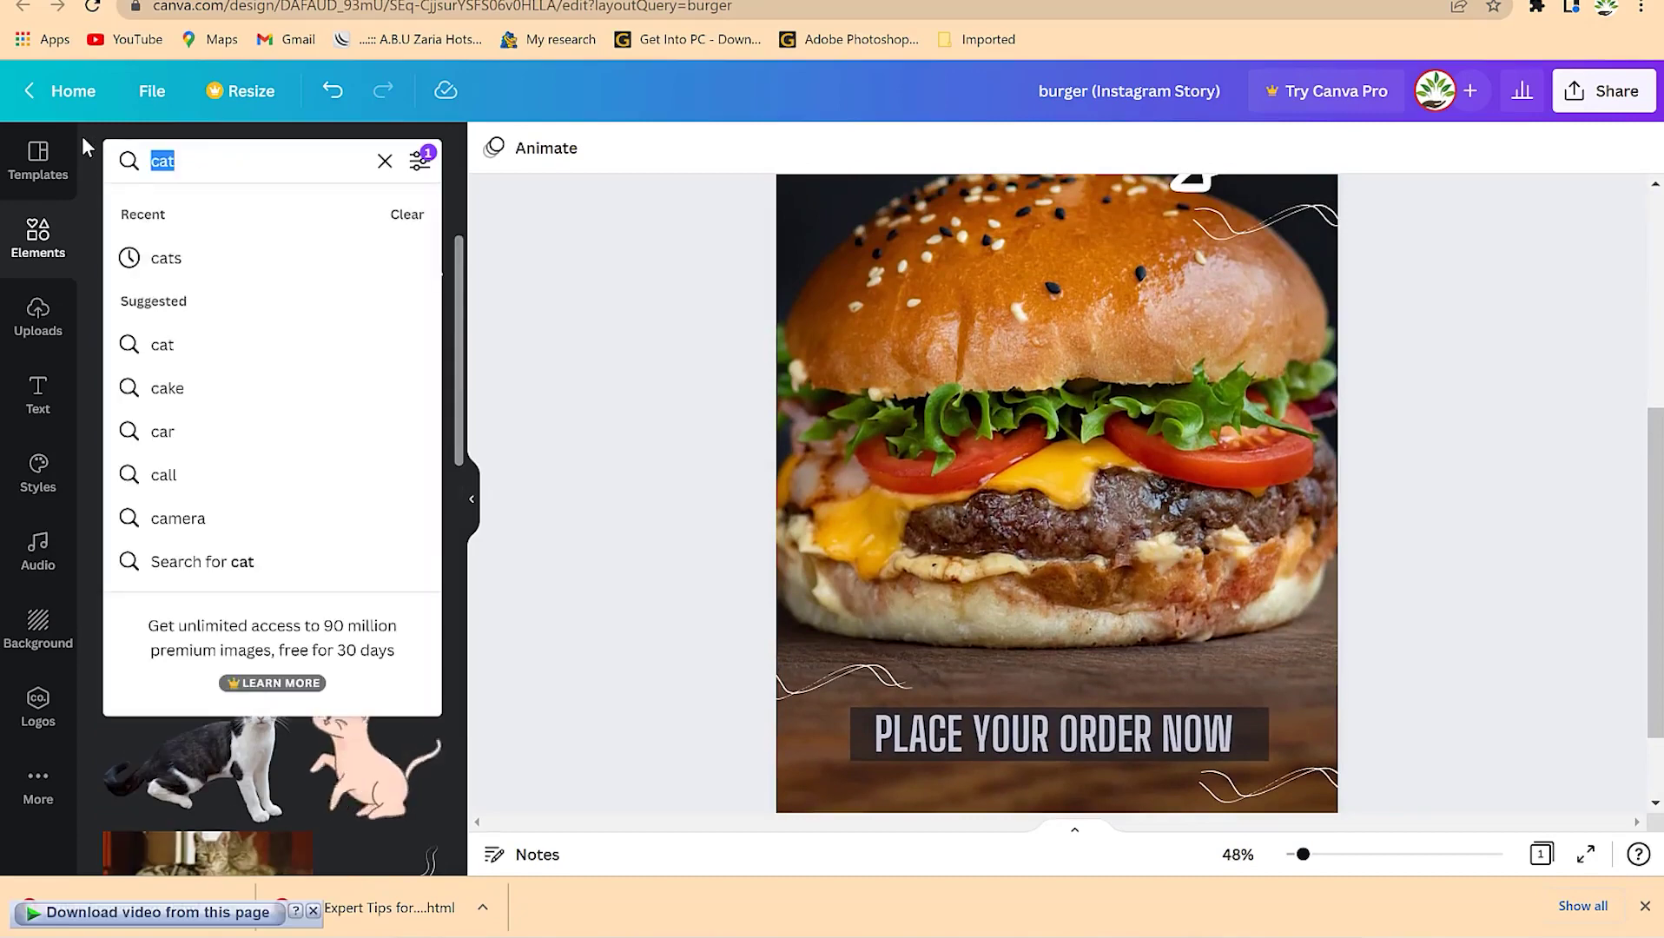
text(bird)
key(Return)
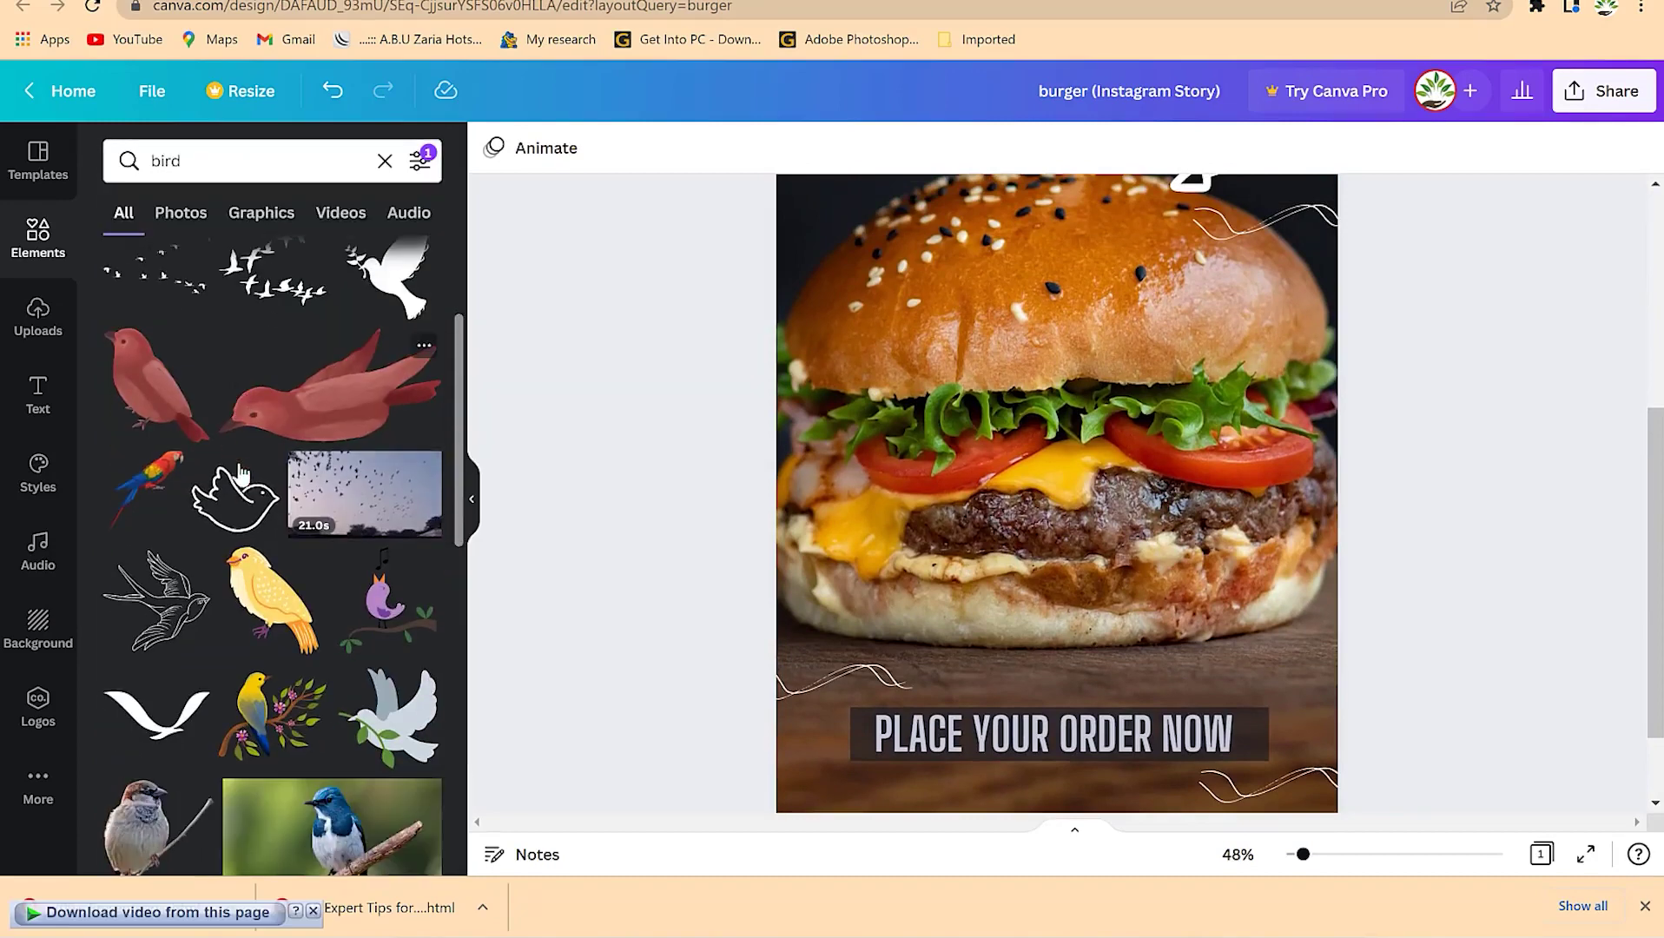
scroll(253, 599, down, 5)
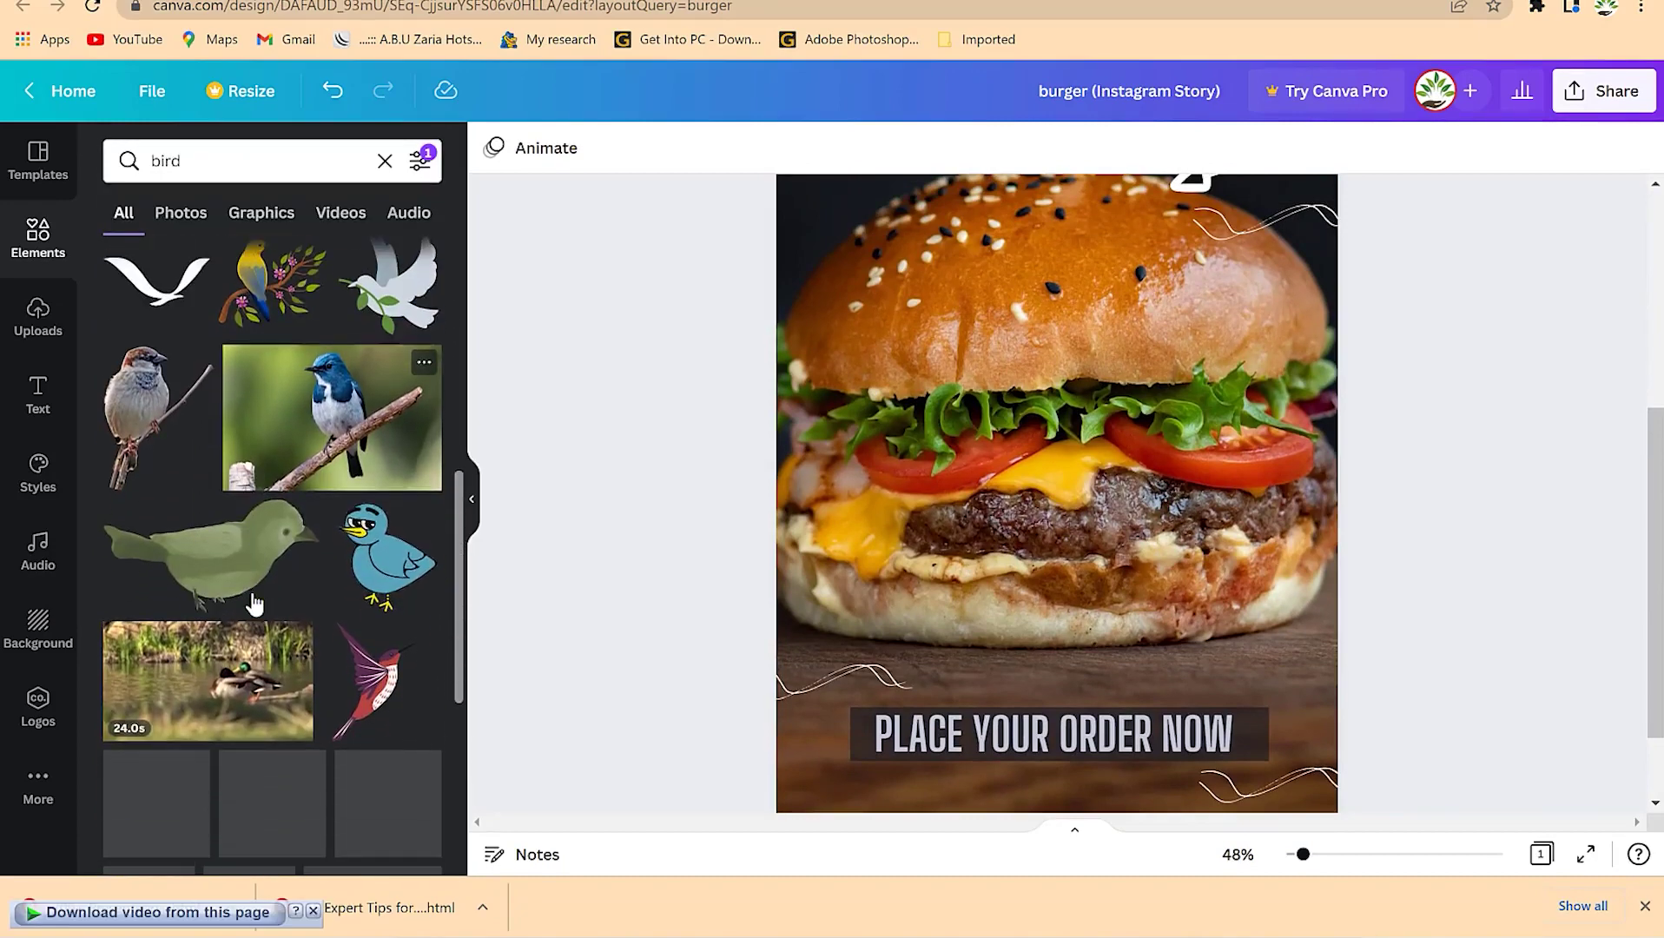
Step: Add the sparrow image to the page, shrink it, and place it at the left end of the "PLACE YOUR ORDER NOW" bar
drag(140, 401, 869, 768)
mouse_move(903, 660)
mouse_down()
mouse_move(951, 547)
mouse_move(891, 665)
mouse_up()
drag(841, 715, 817, 739)
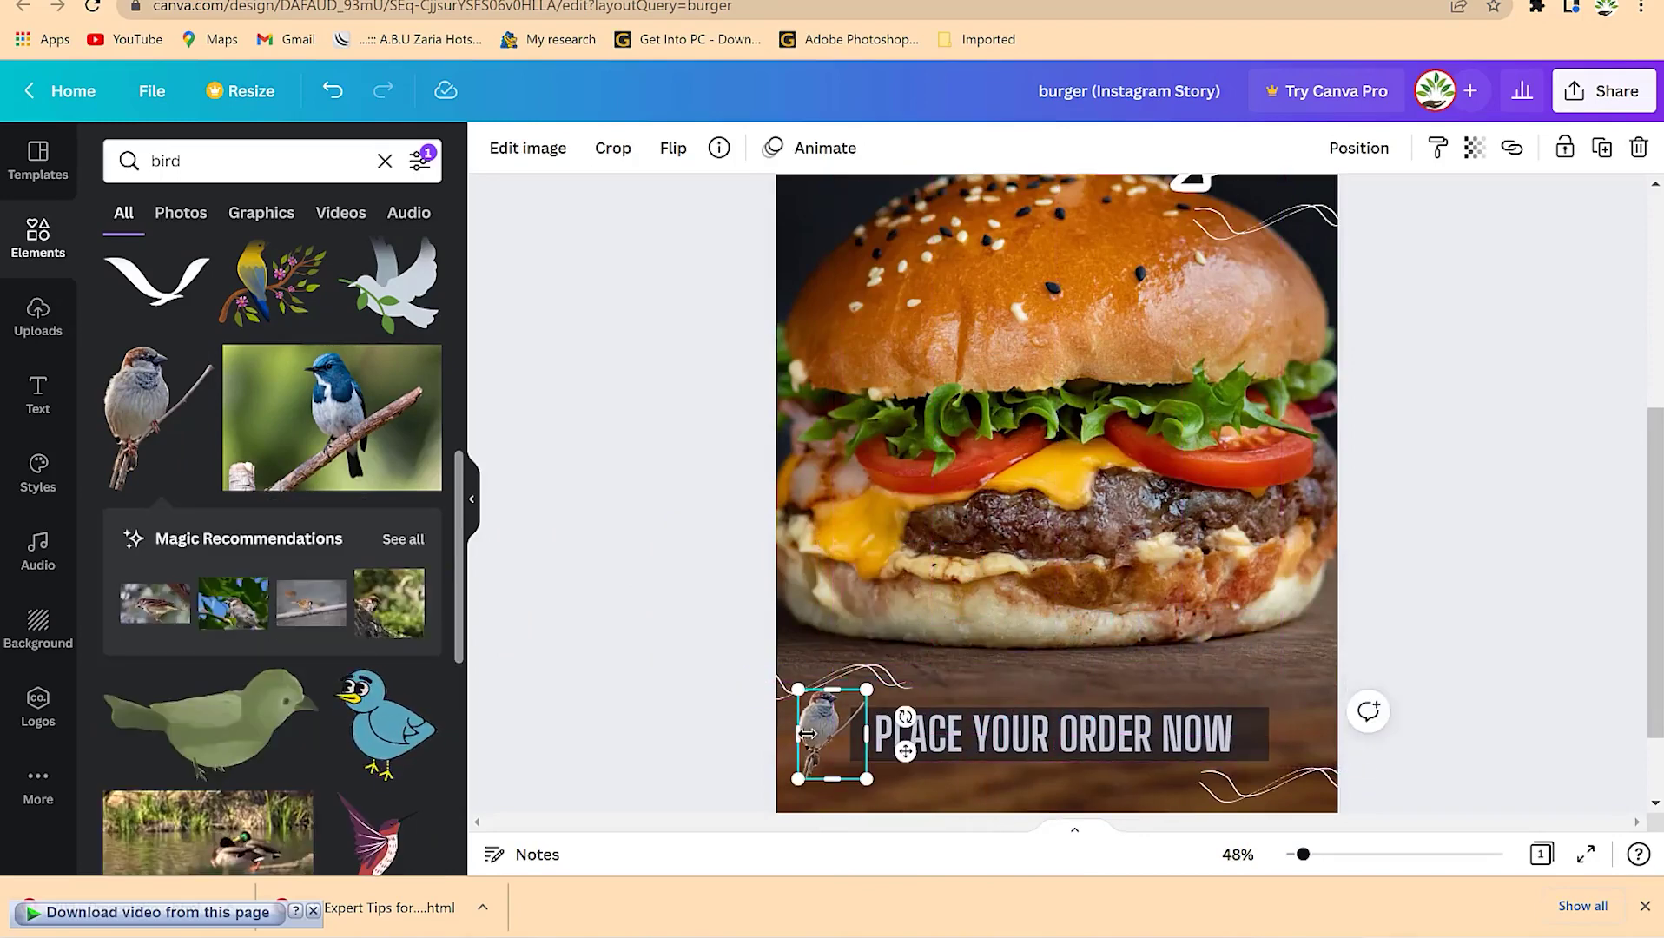
Step: Place a copy of the sparrow at the right end of the order bar and flip it horizontally
drag(825, 731, 1293, 736)
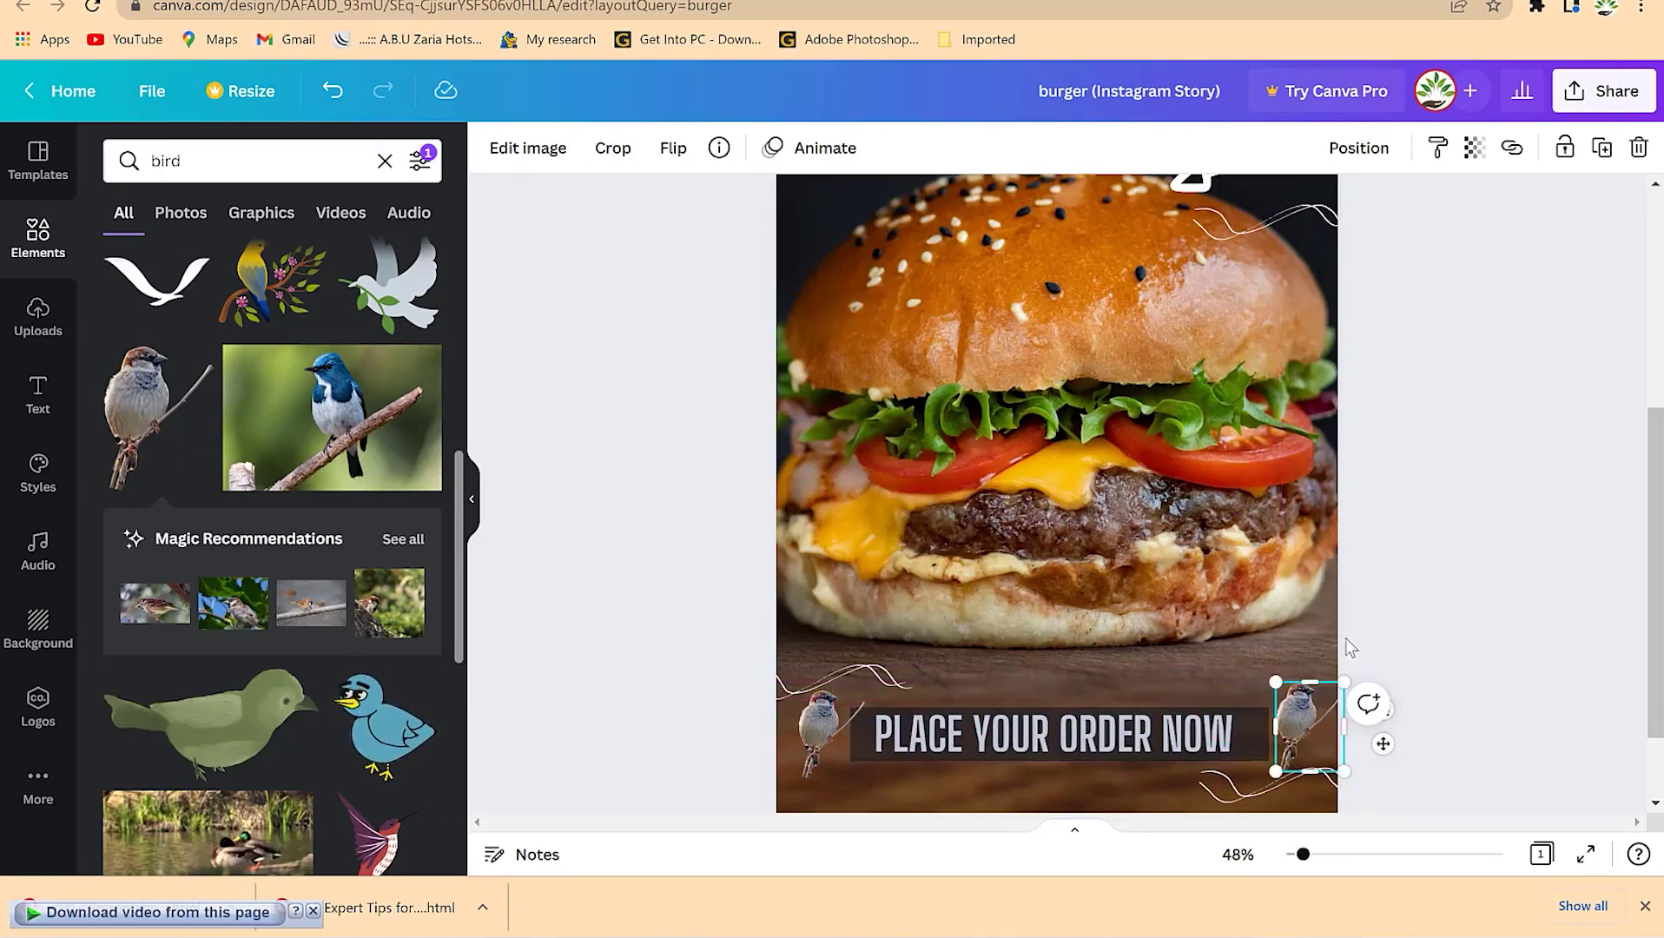
click(673, 152)
click(728, 209)
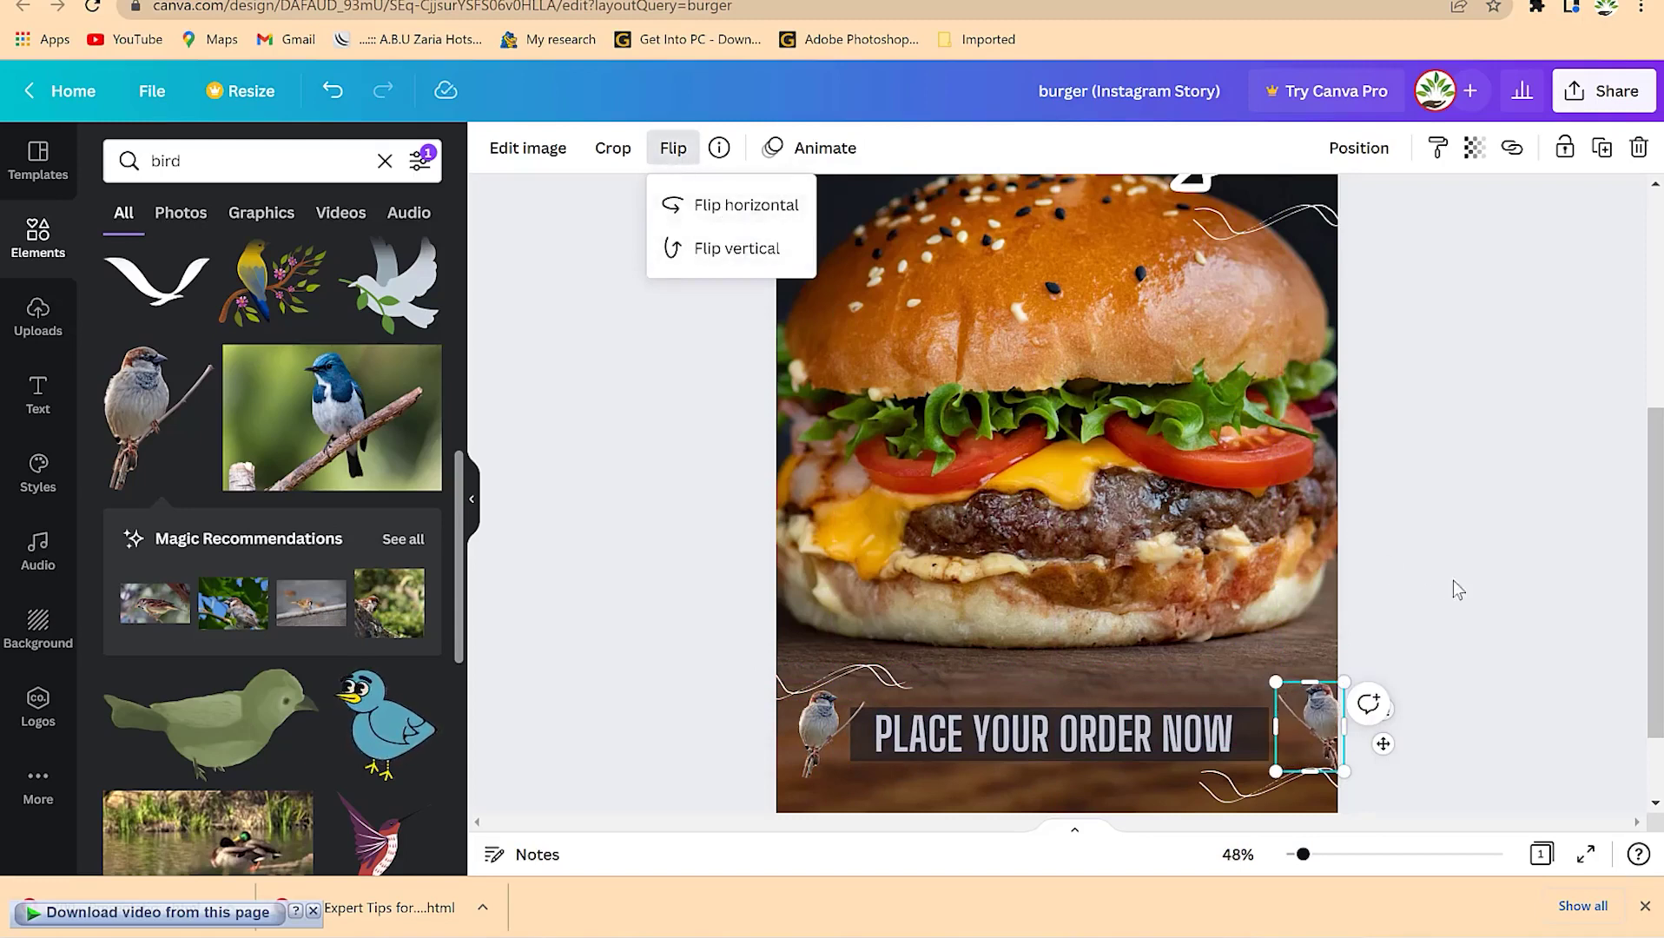
drag(1322, 726, 1301, 731)
click(1424, 575)
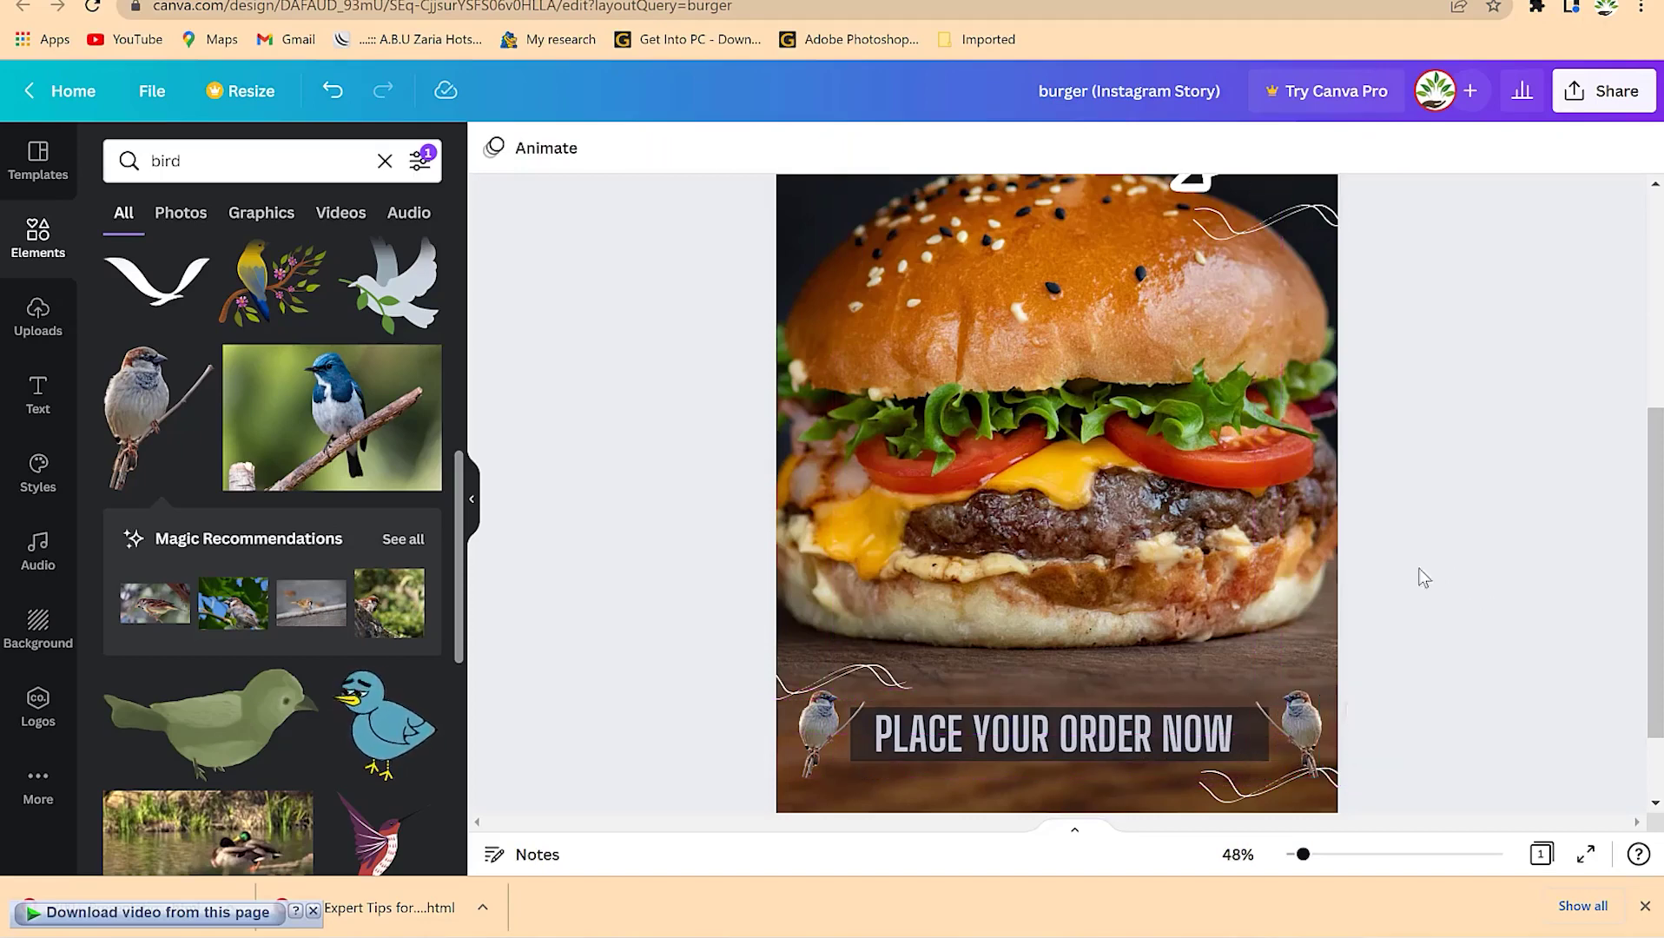
Step: Look over the design from the BURGER heading down to the order bar with the two sparrows
scroll(1351, 368, up, 1)
scroll(1351, 368, down, 3)
scroll(1351, 368, up, 5)
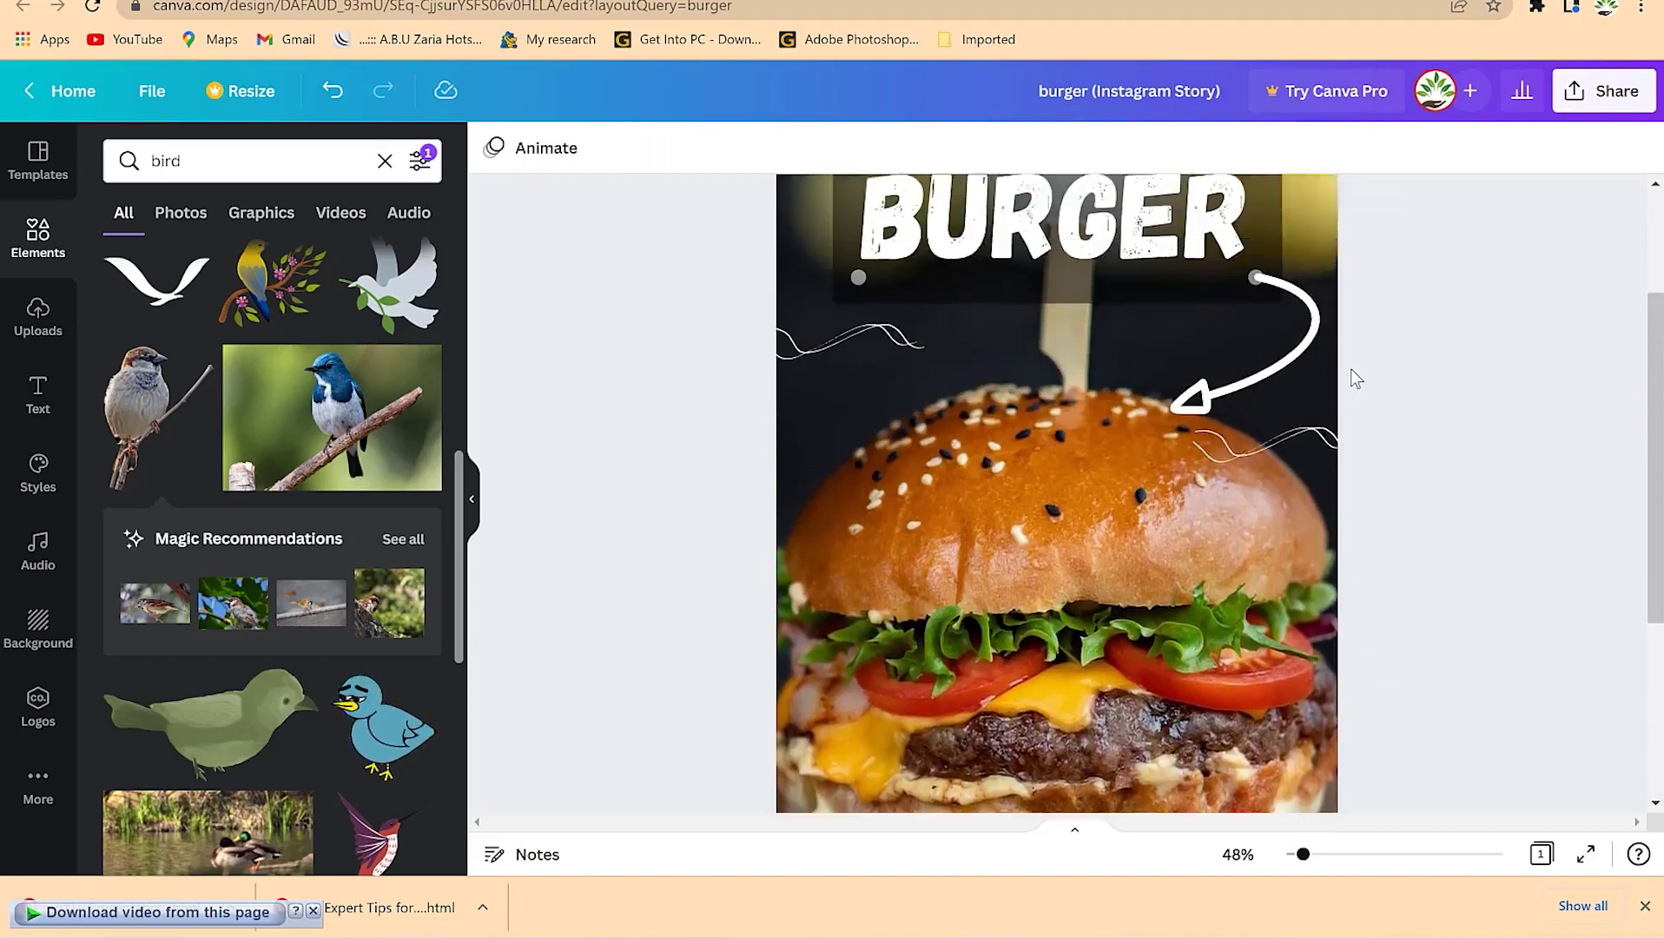
scroll(1306, 377, down, 5)
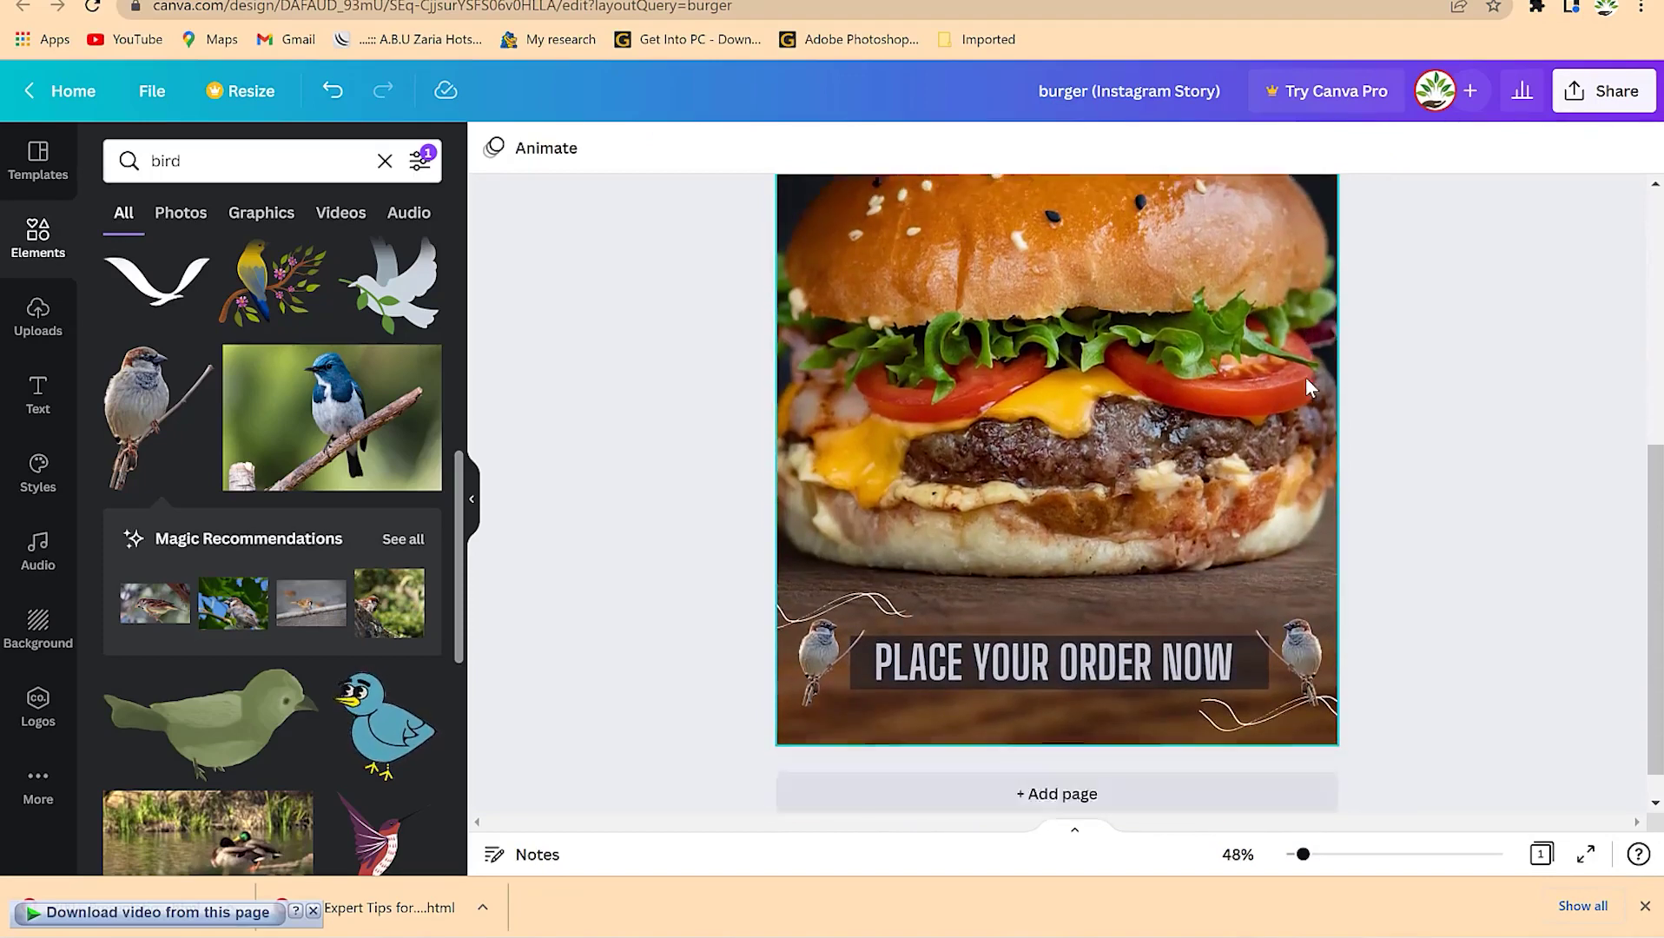
scroll(1306, 377, up, 4)
scroll(1306, 377, up, 2)
scroll(1306, 377, down, 4)
Step: View the available colour palettes and font sets, and check the dark box behind the BURGER heading
click(49, 483)
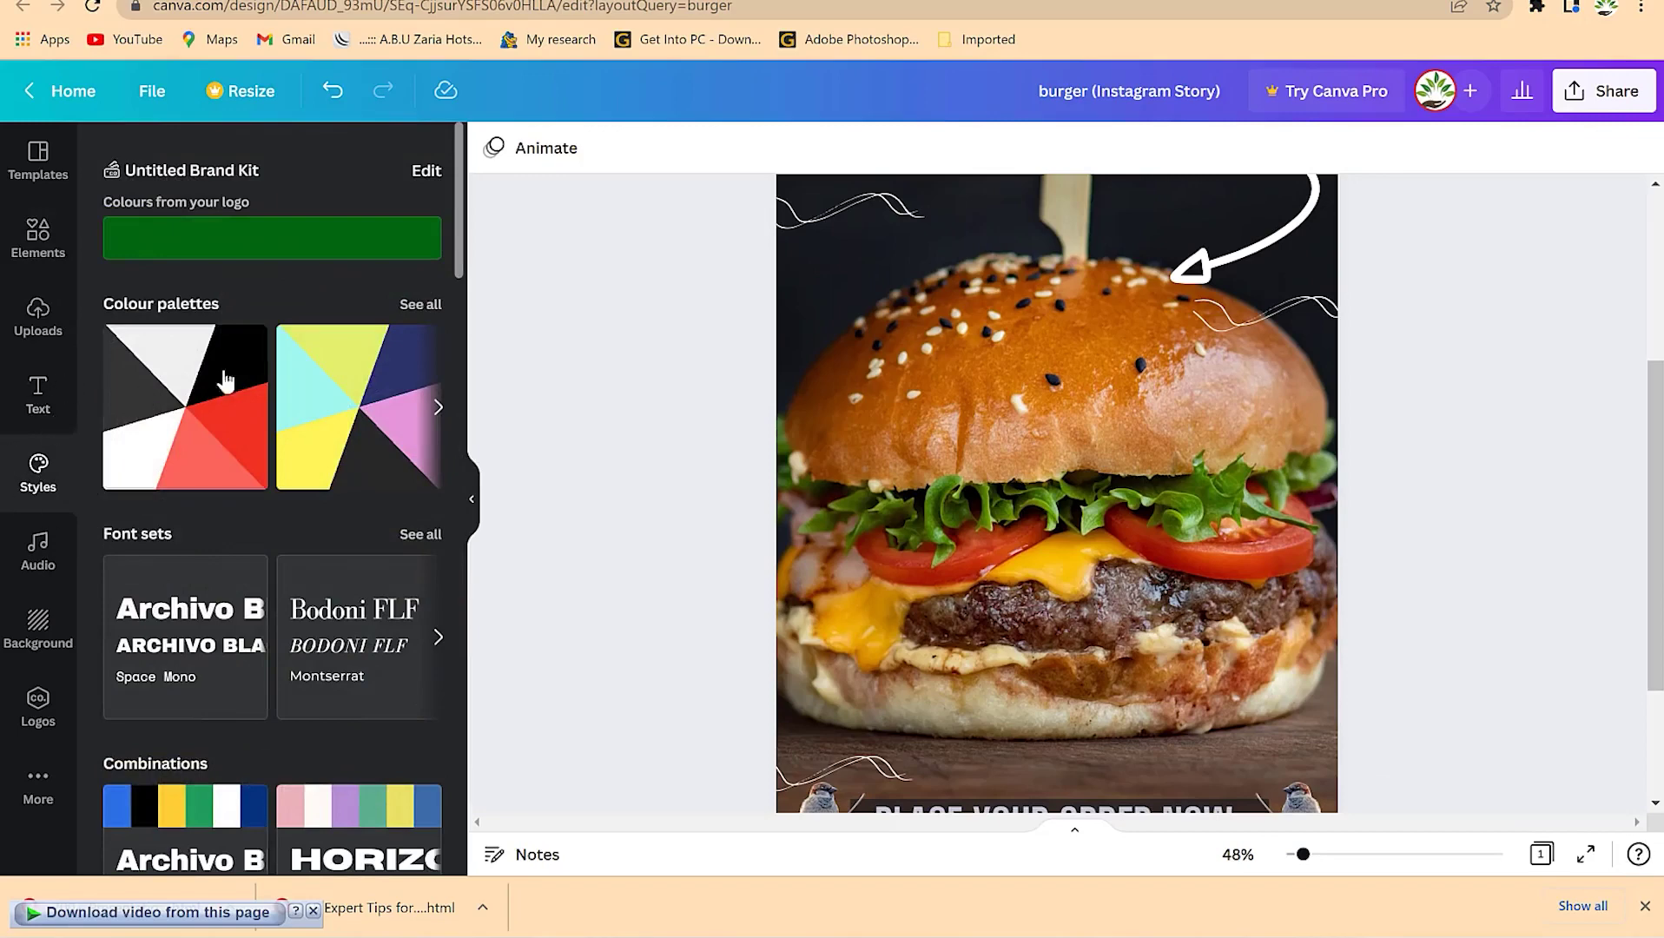
scroll(950, 529, down, 3)
scroll(963, 526, up, 6)
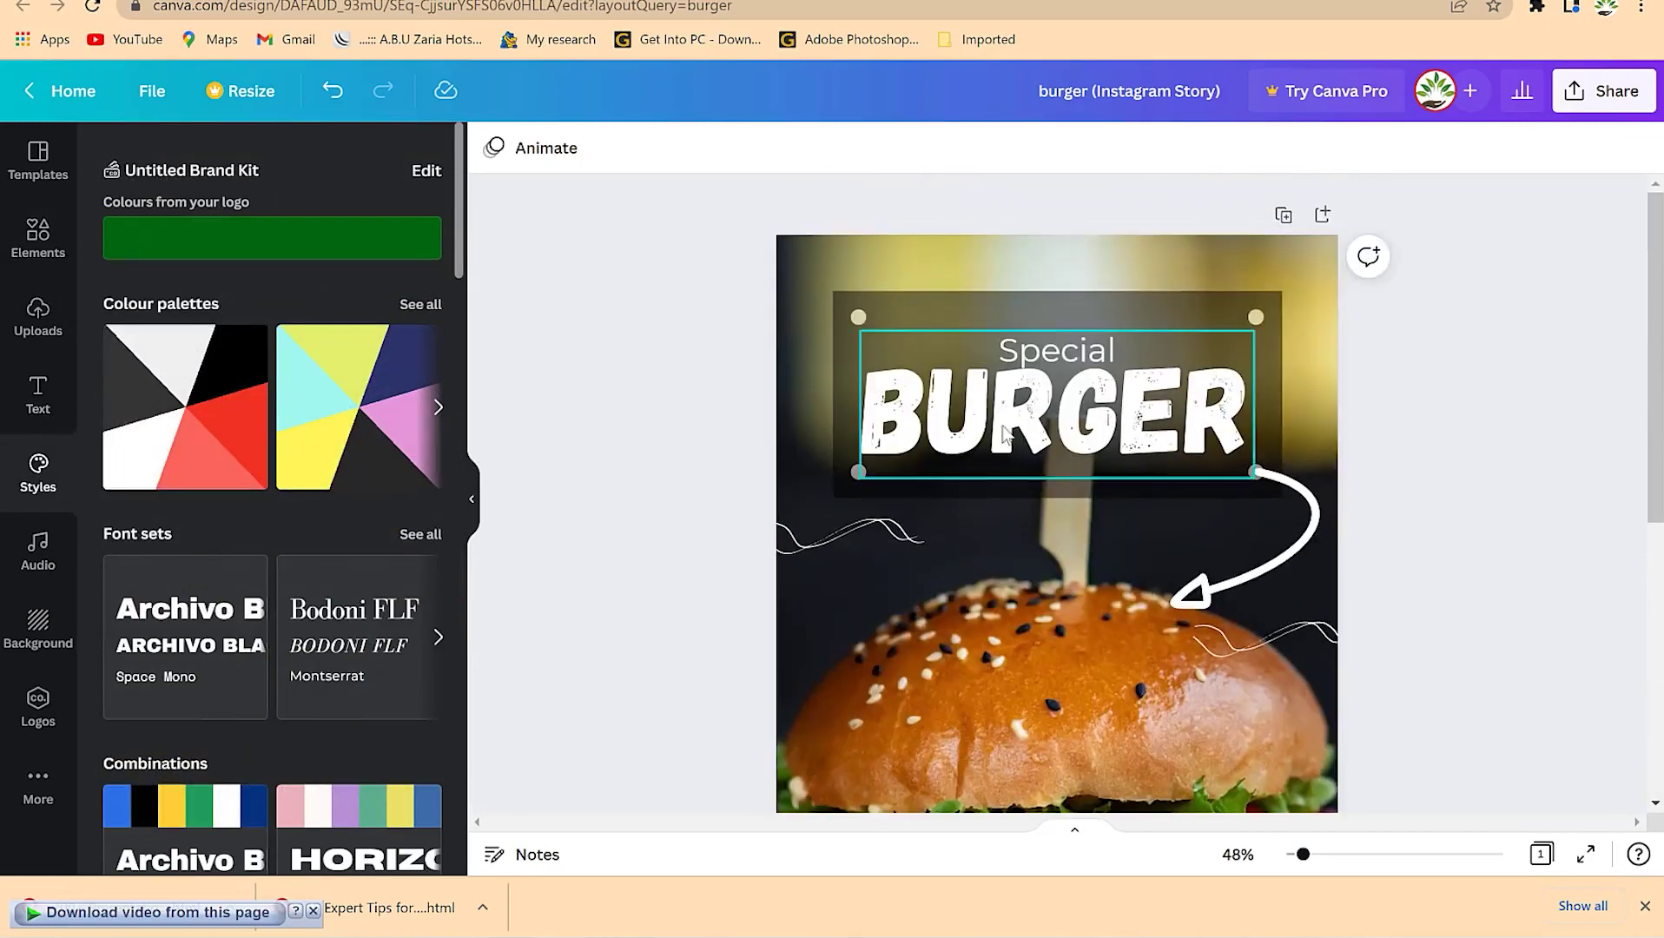
click(905, 304)
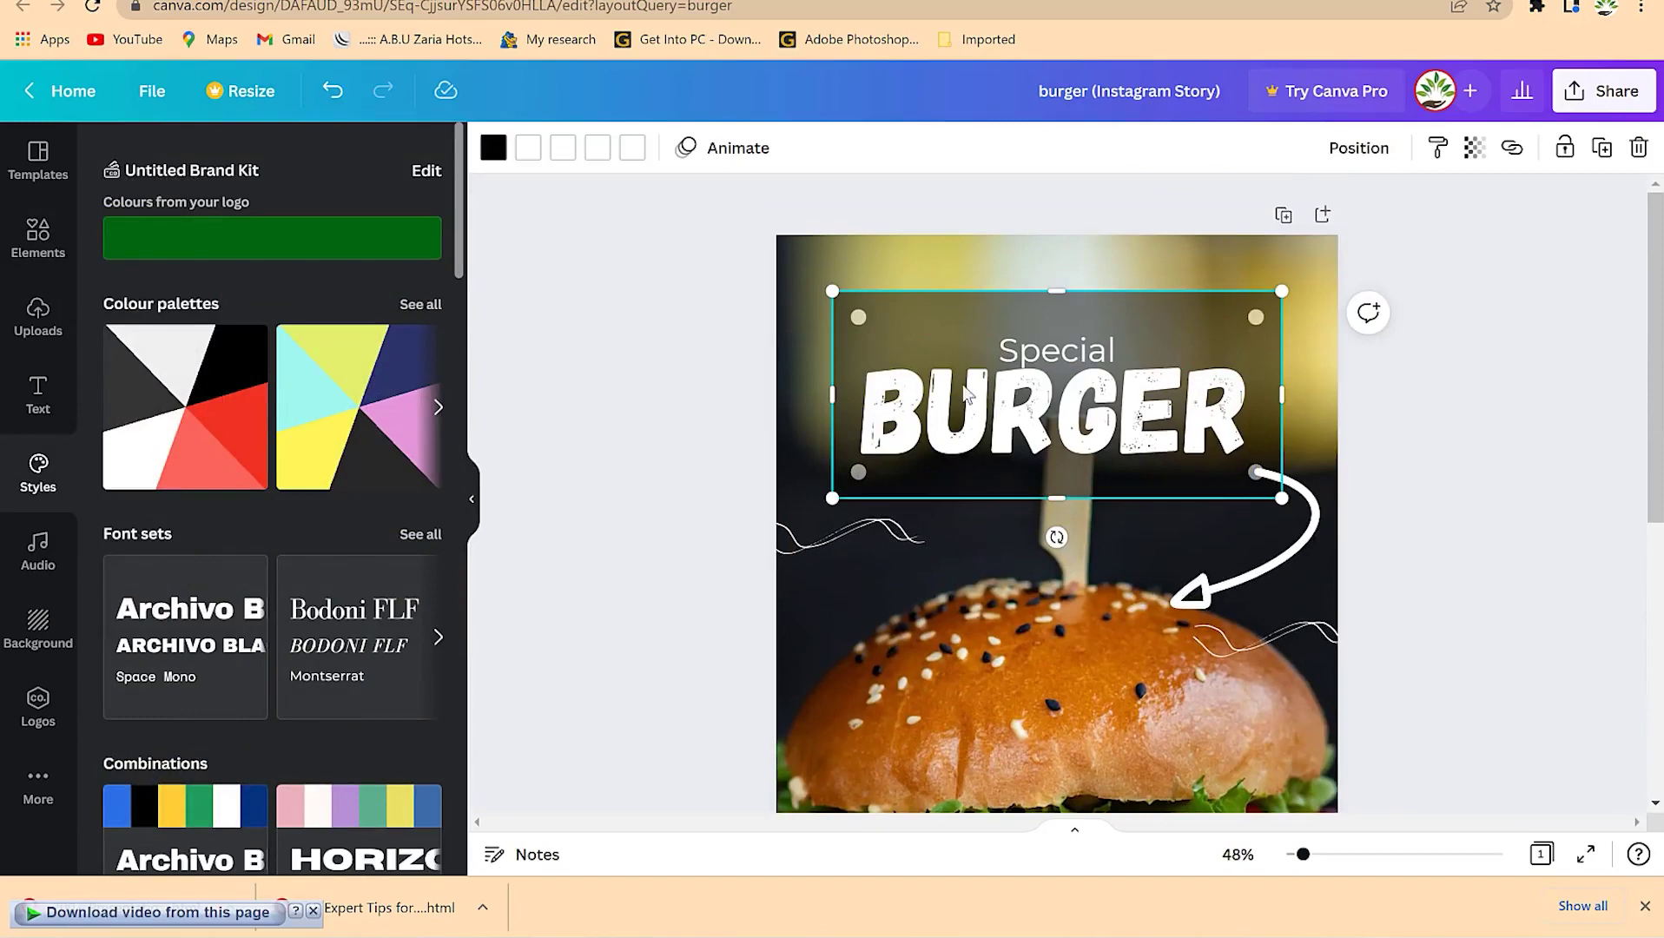
scroll(961, 385, down, 3)
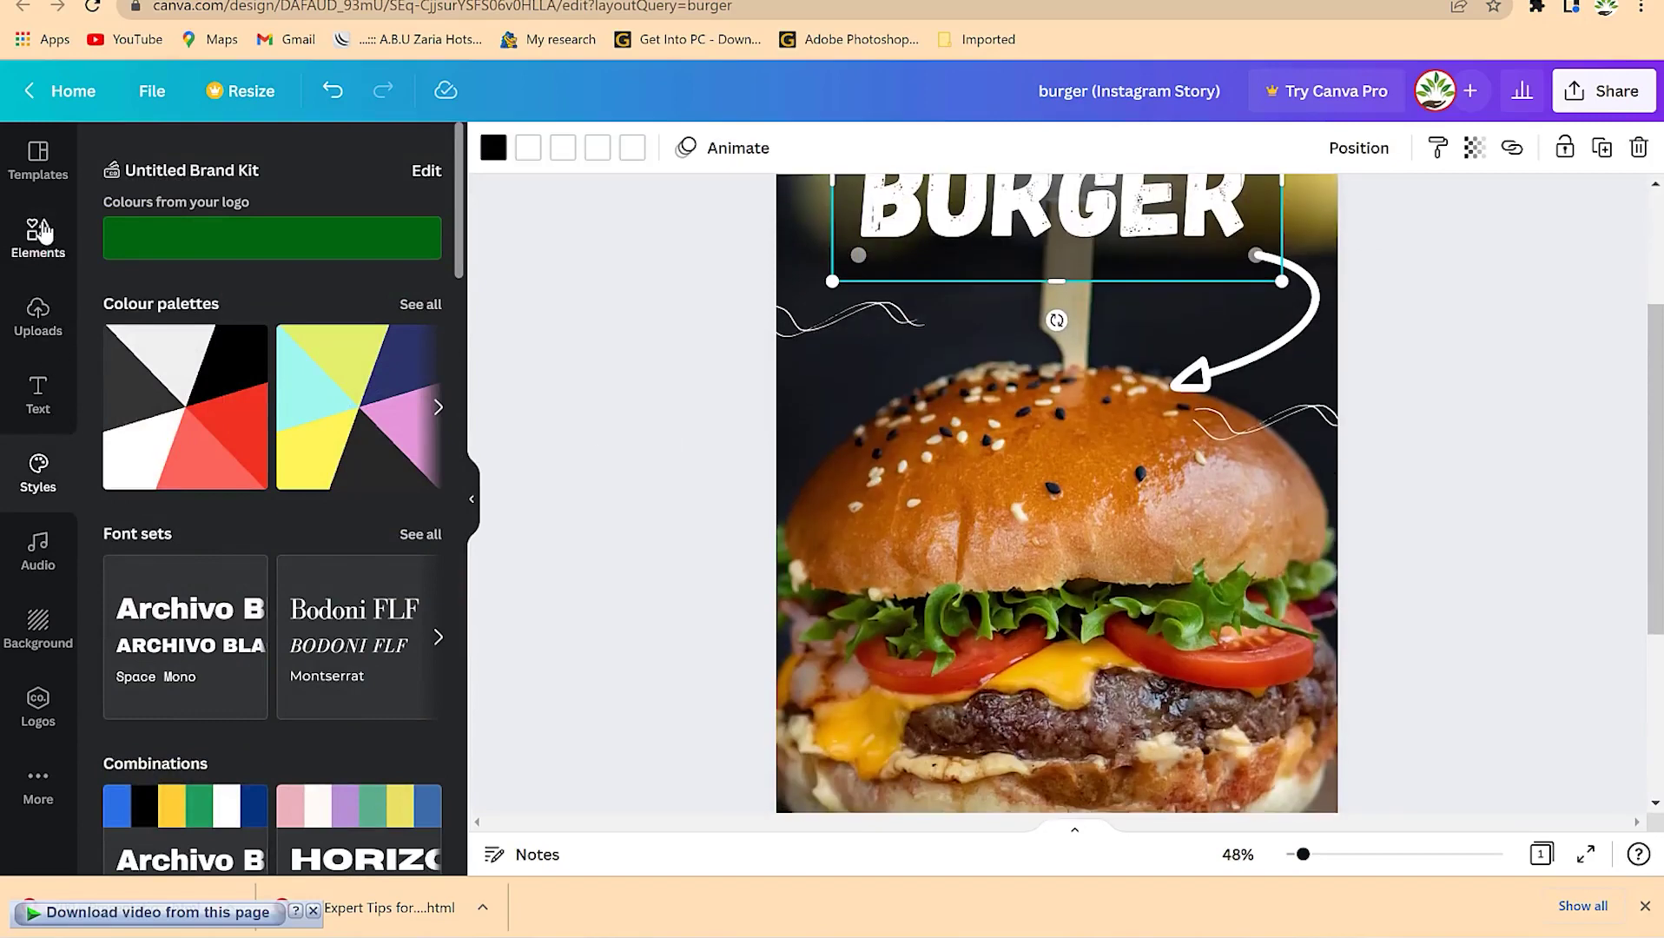
scroll(952, 483, down, 5)
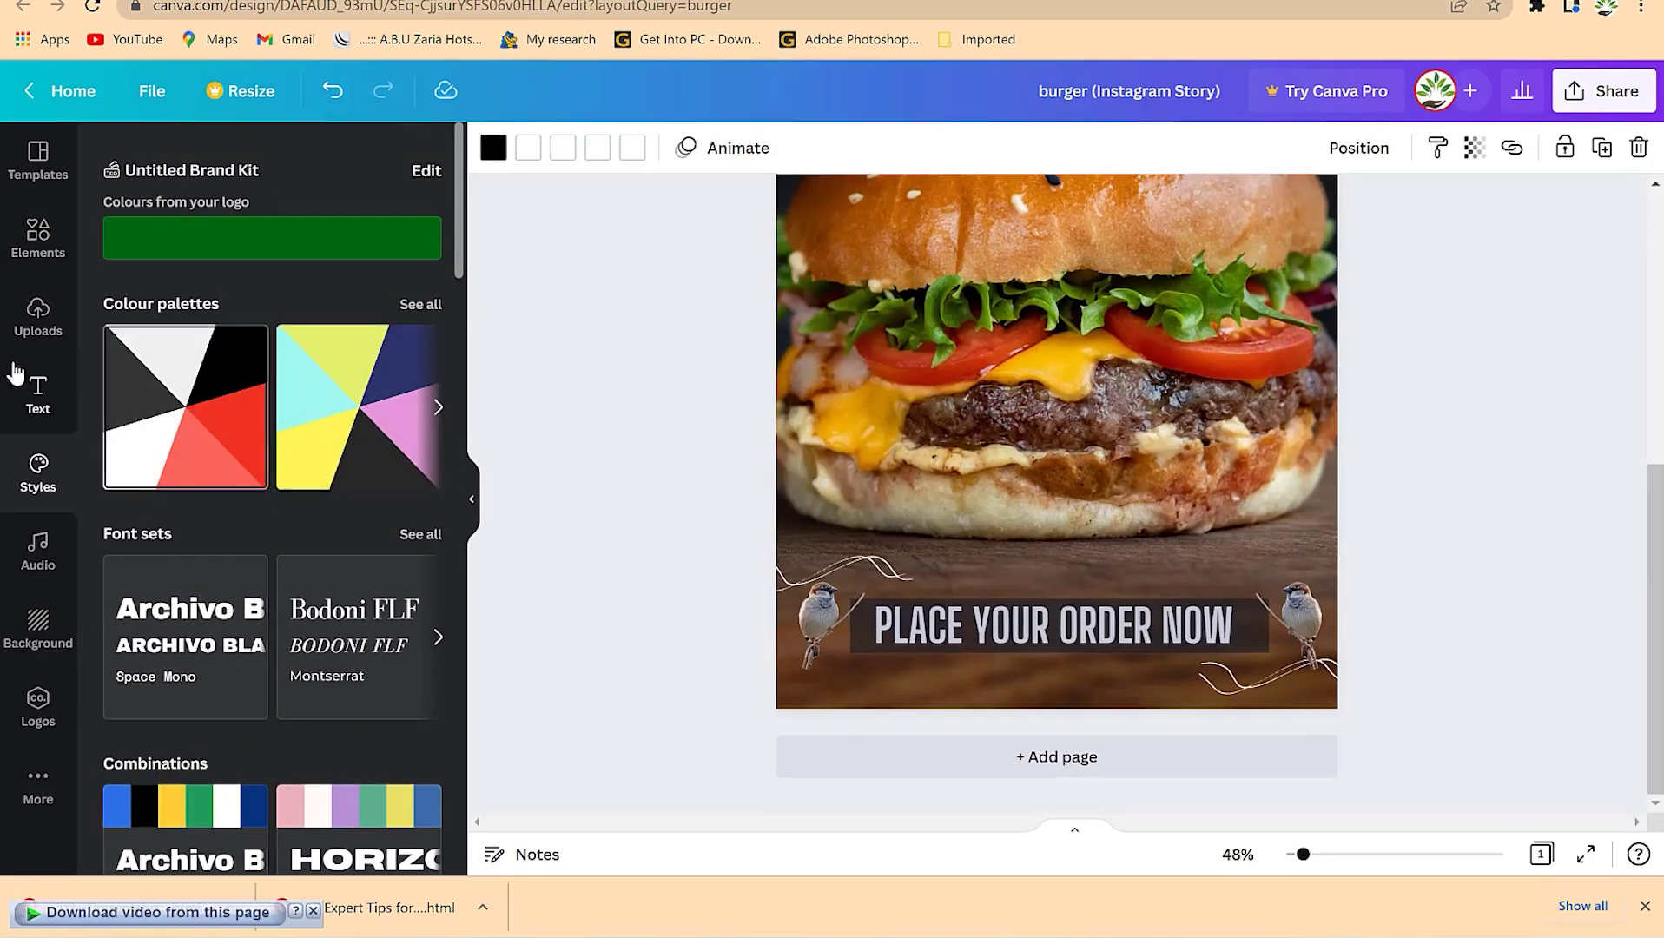
Step: Clear the "bird" search in the elements library and browse the suggested Flowers category
click(39, 235)
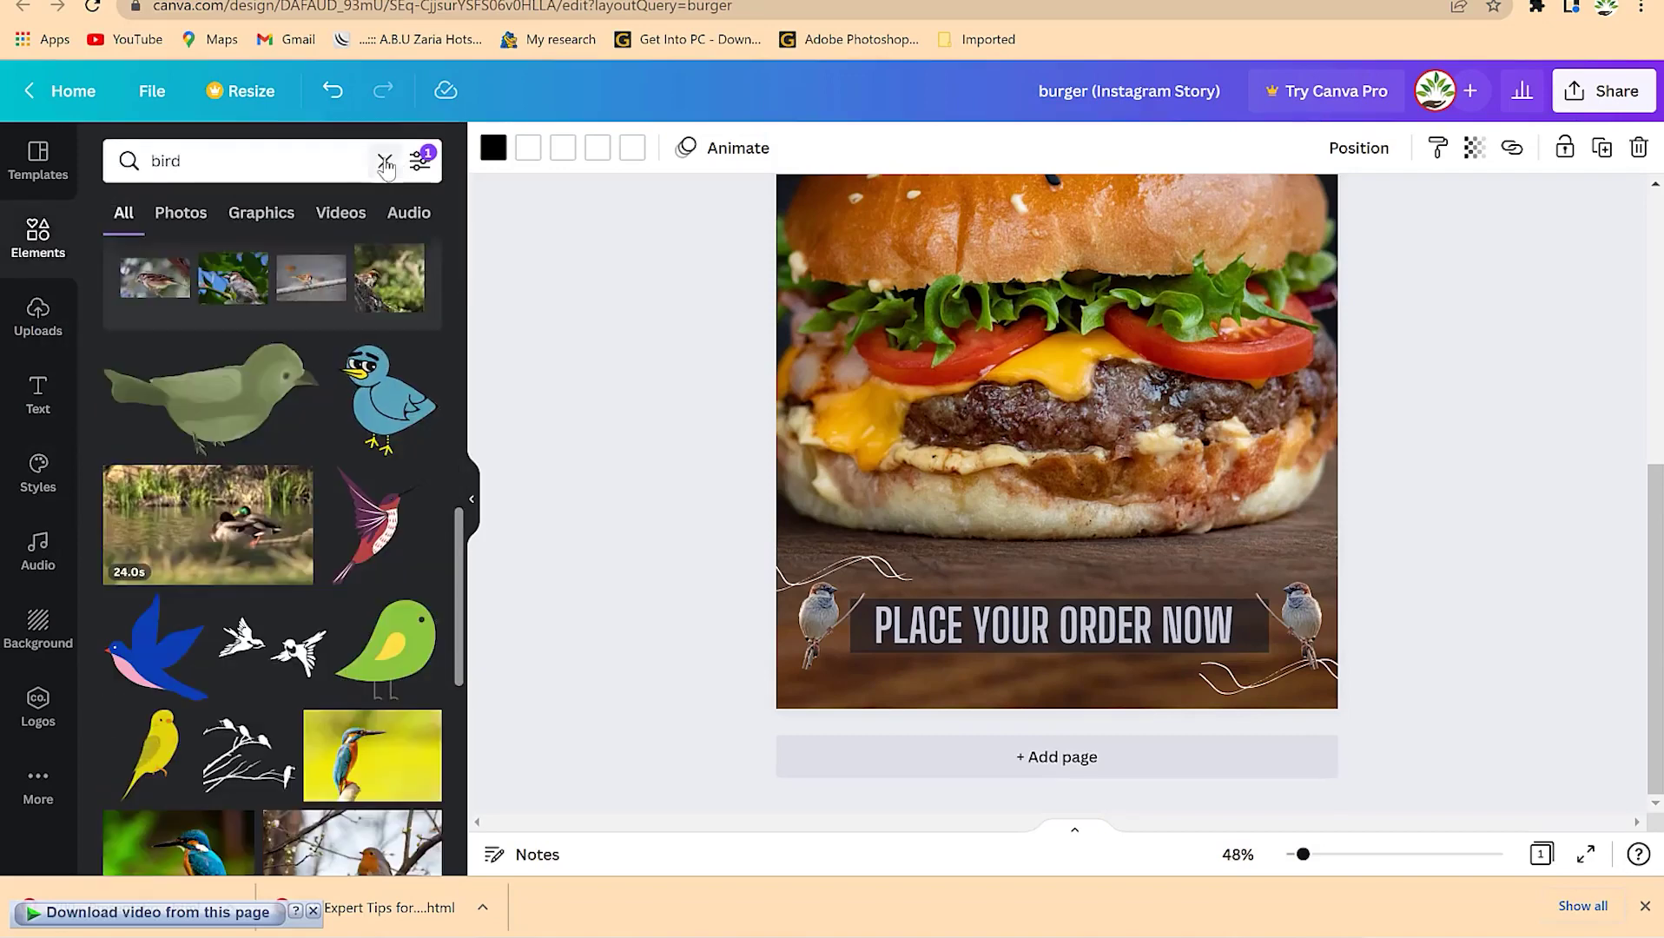
click(384, 160)
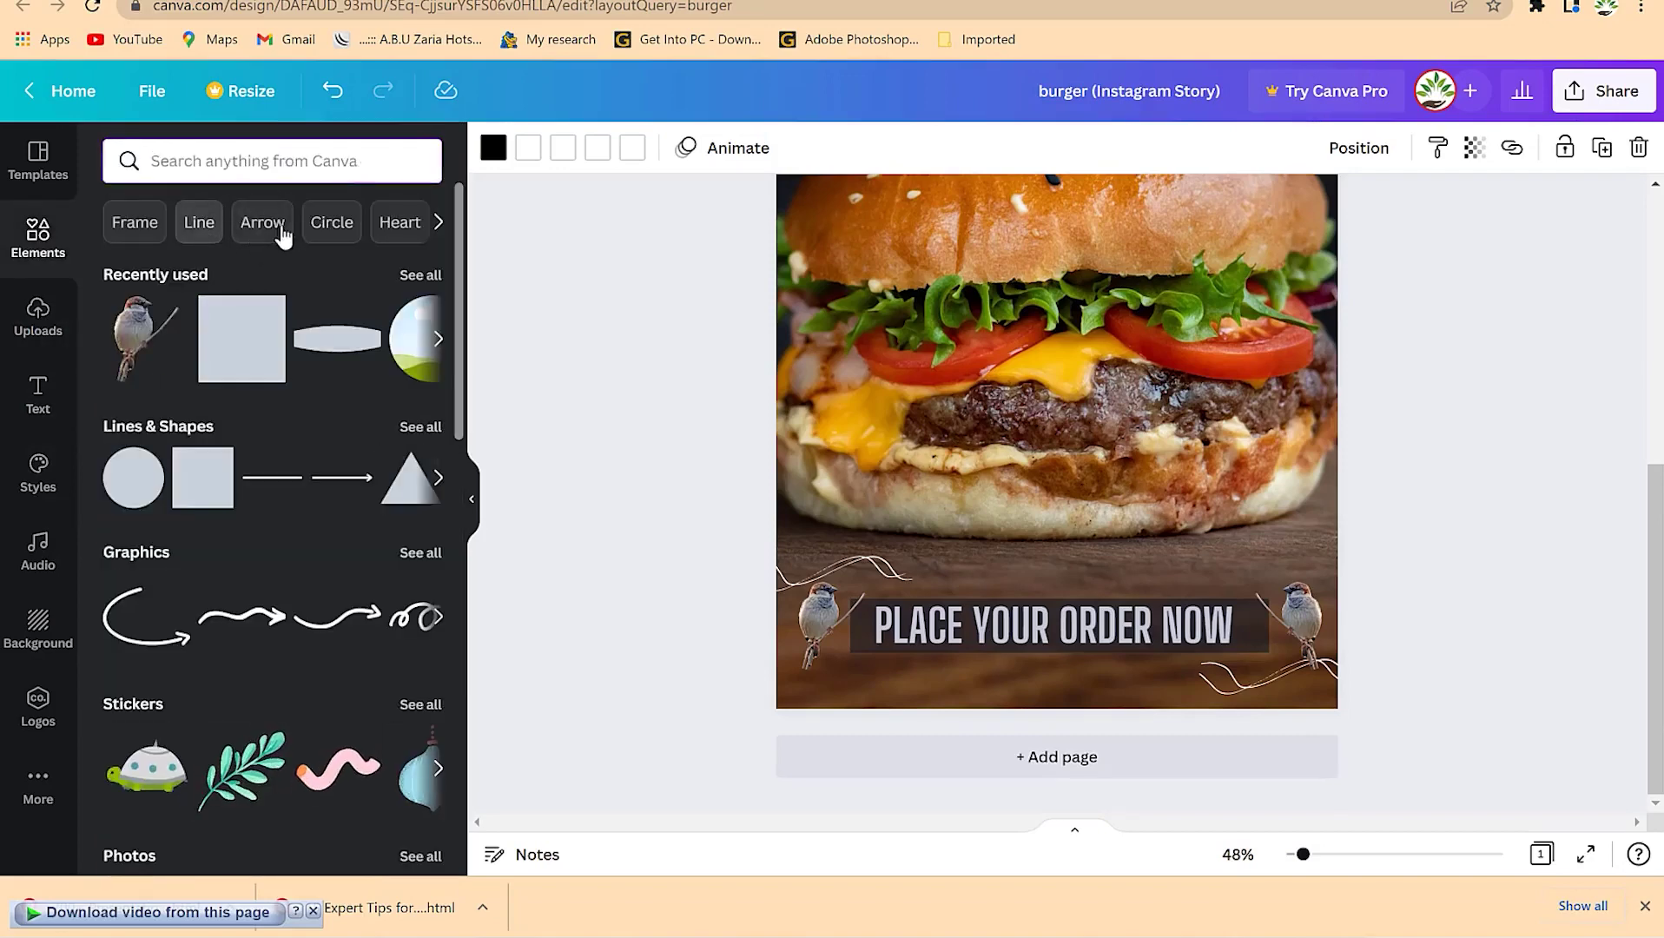
click(439, 222)
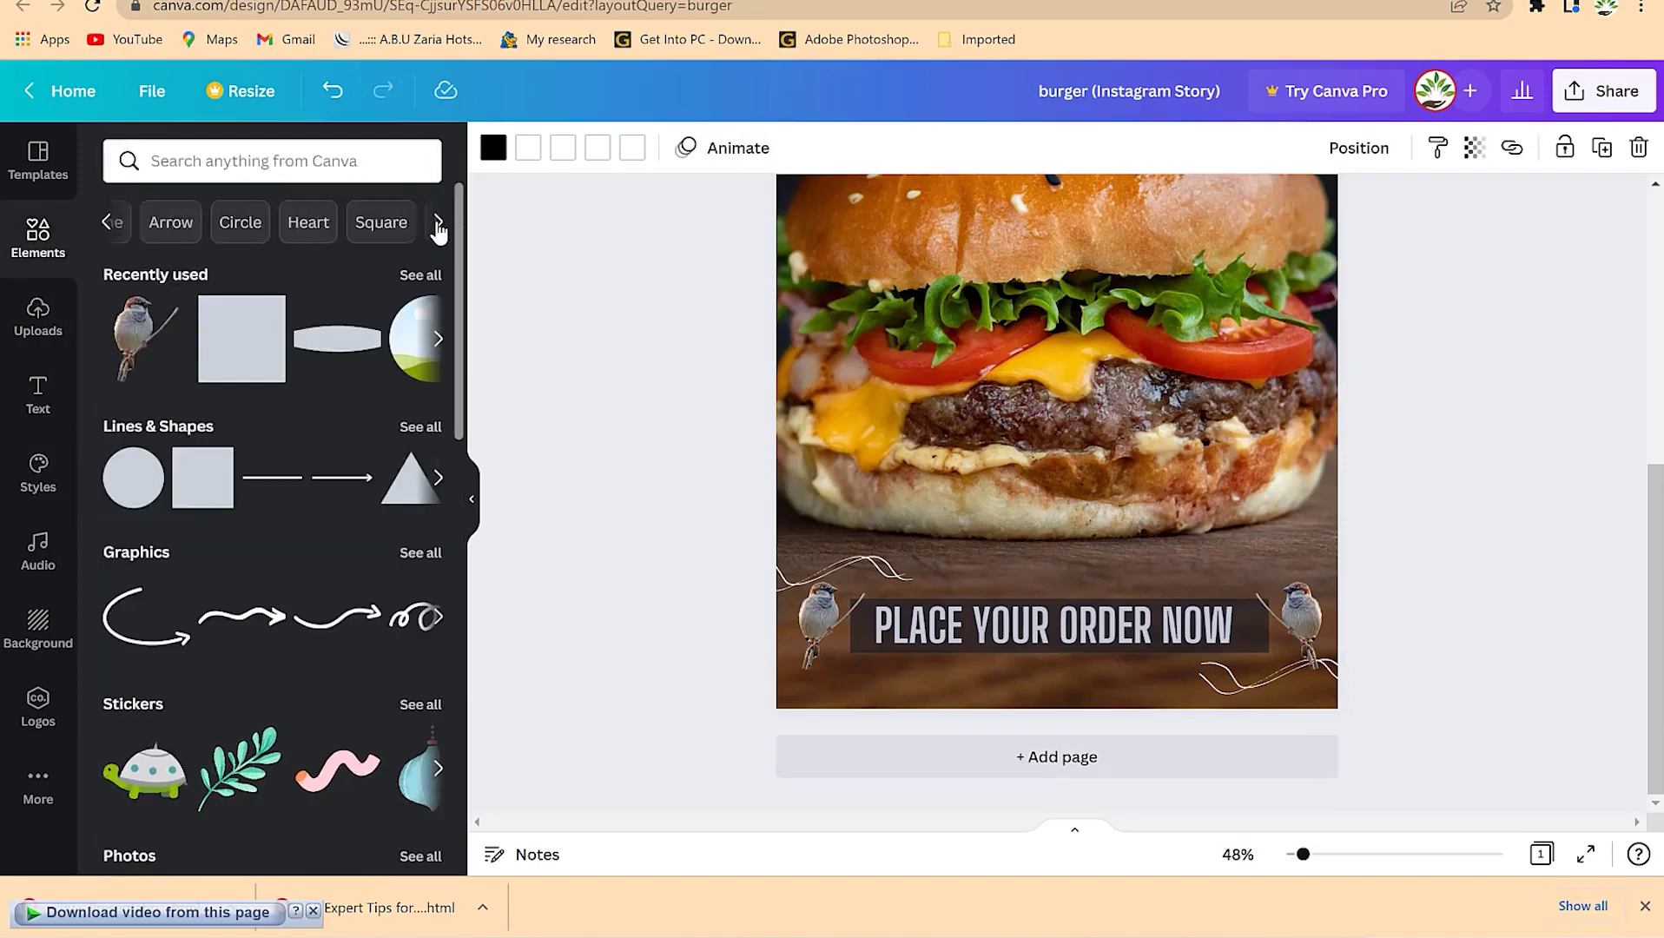
click(295, 226)
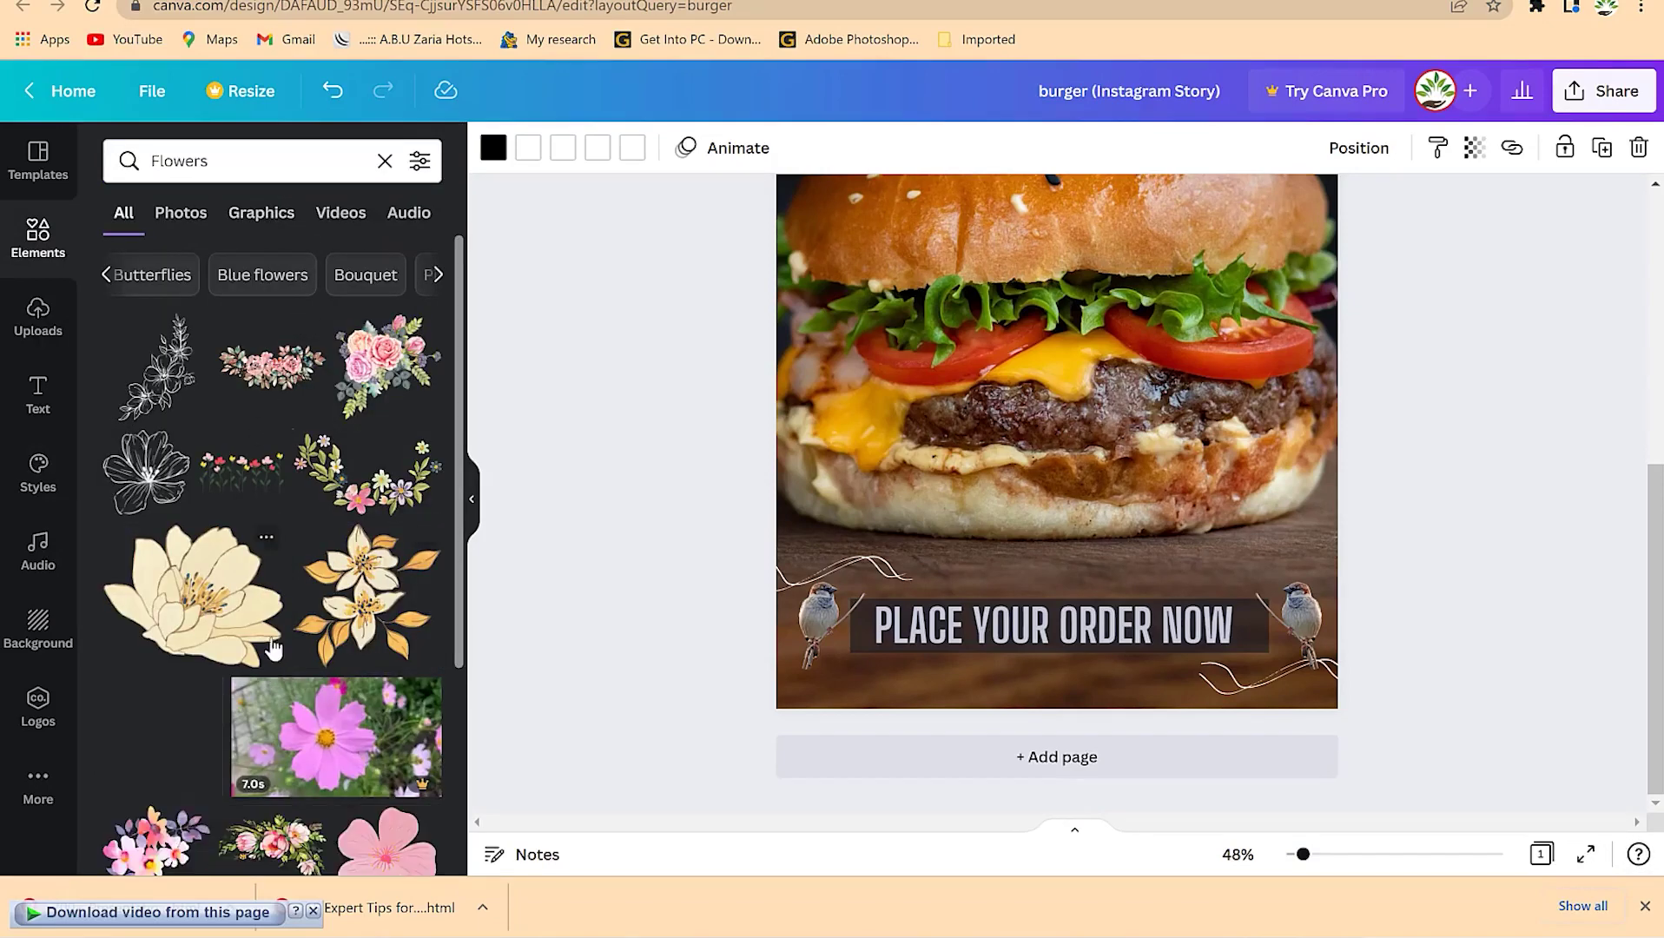
scroll(295, 632, down, 5)
scroll(1151, 434, up, 6)
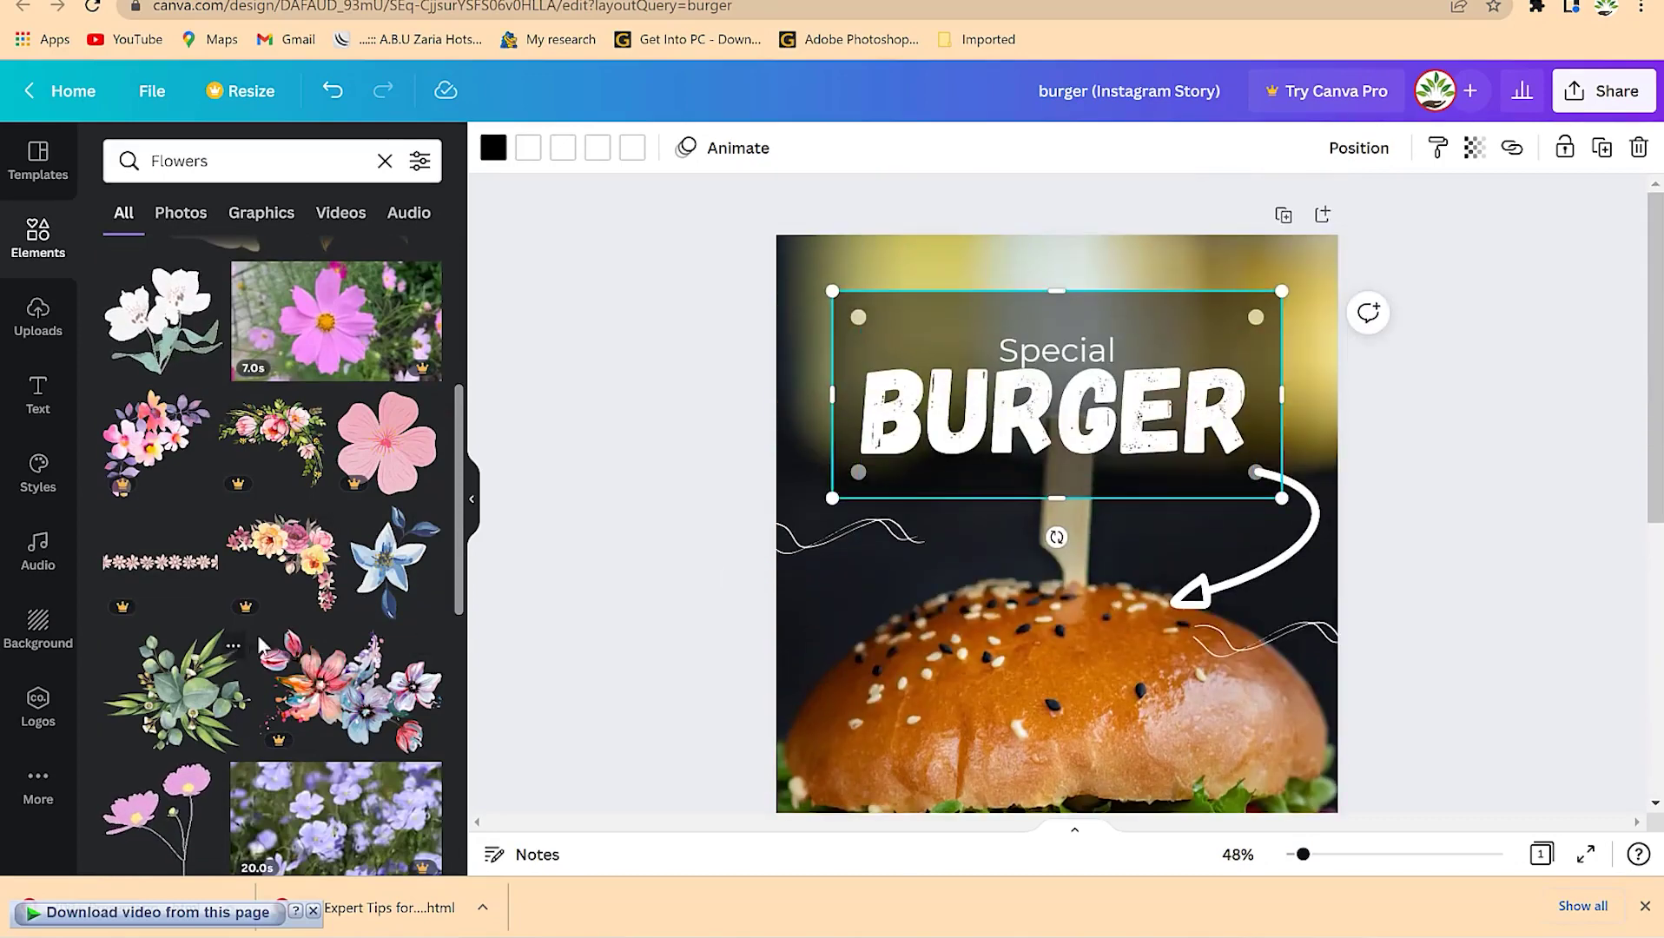
Step: Add the pink and yellow floral corner graphic, shrink it, and fit it into the page's upper-right corner
drag(300, 565, 1216, 552)
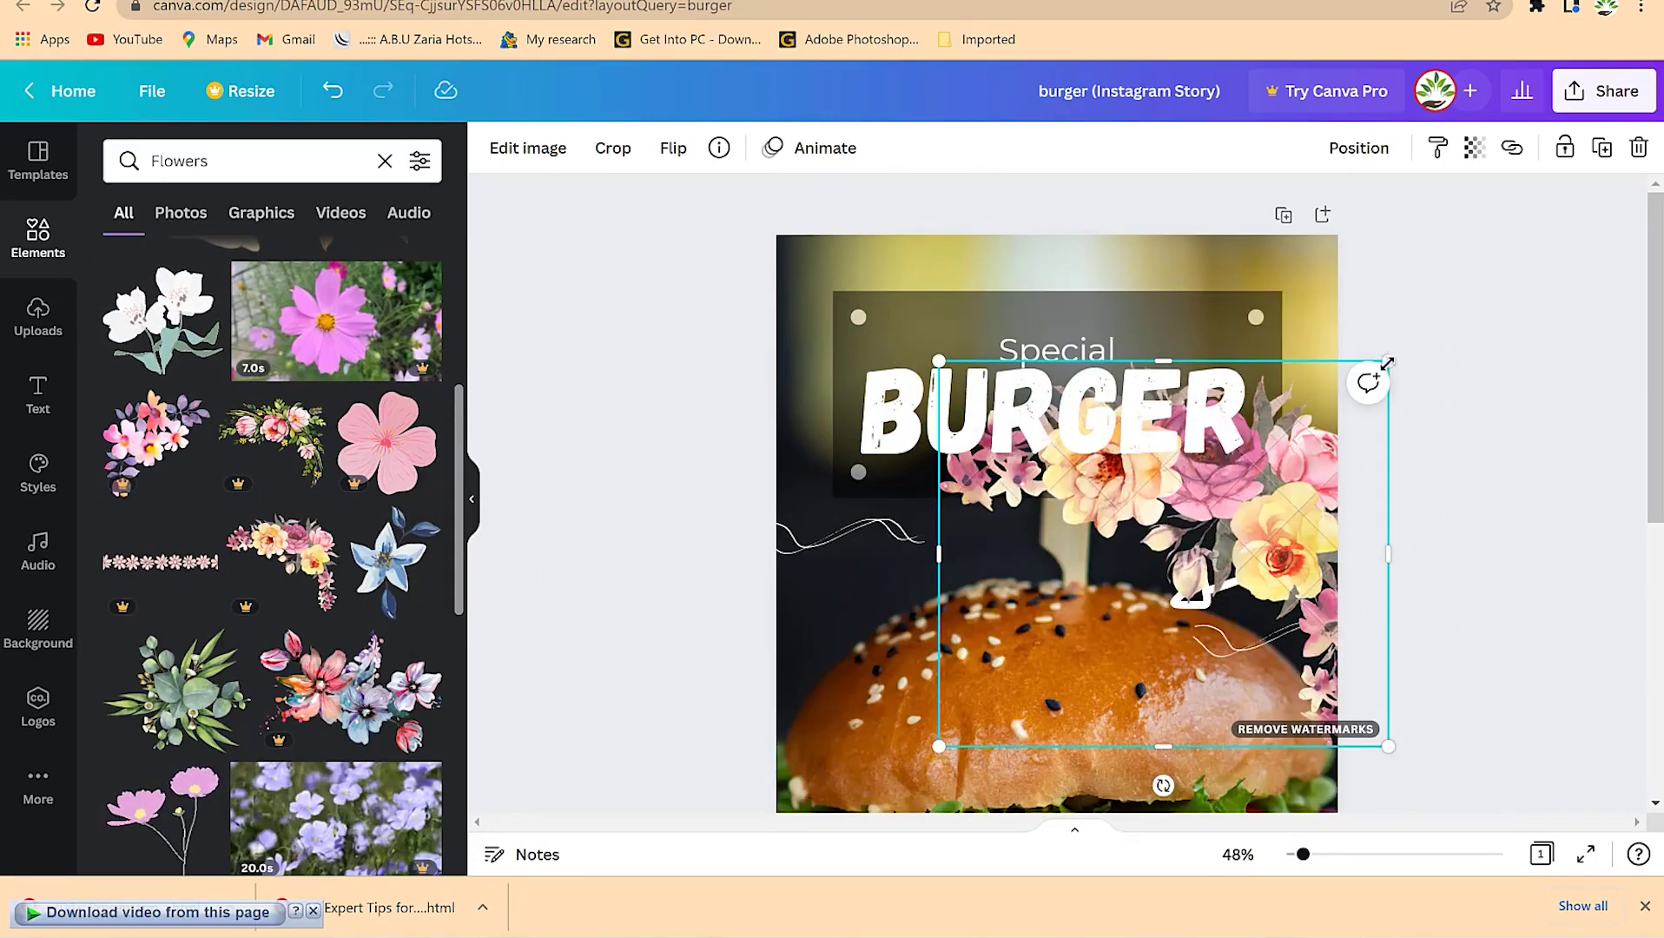
drag(1381, 751, 1143, 535)
drag(1042, 451, 1236, 325)
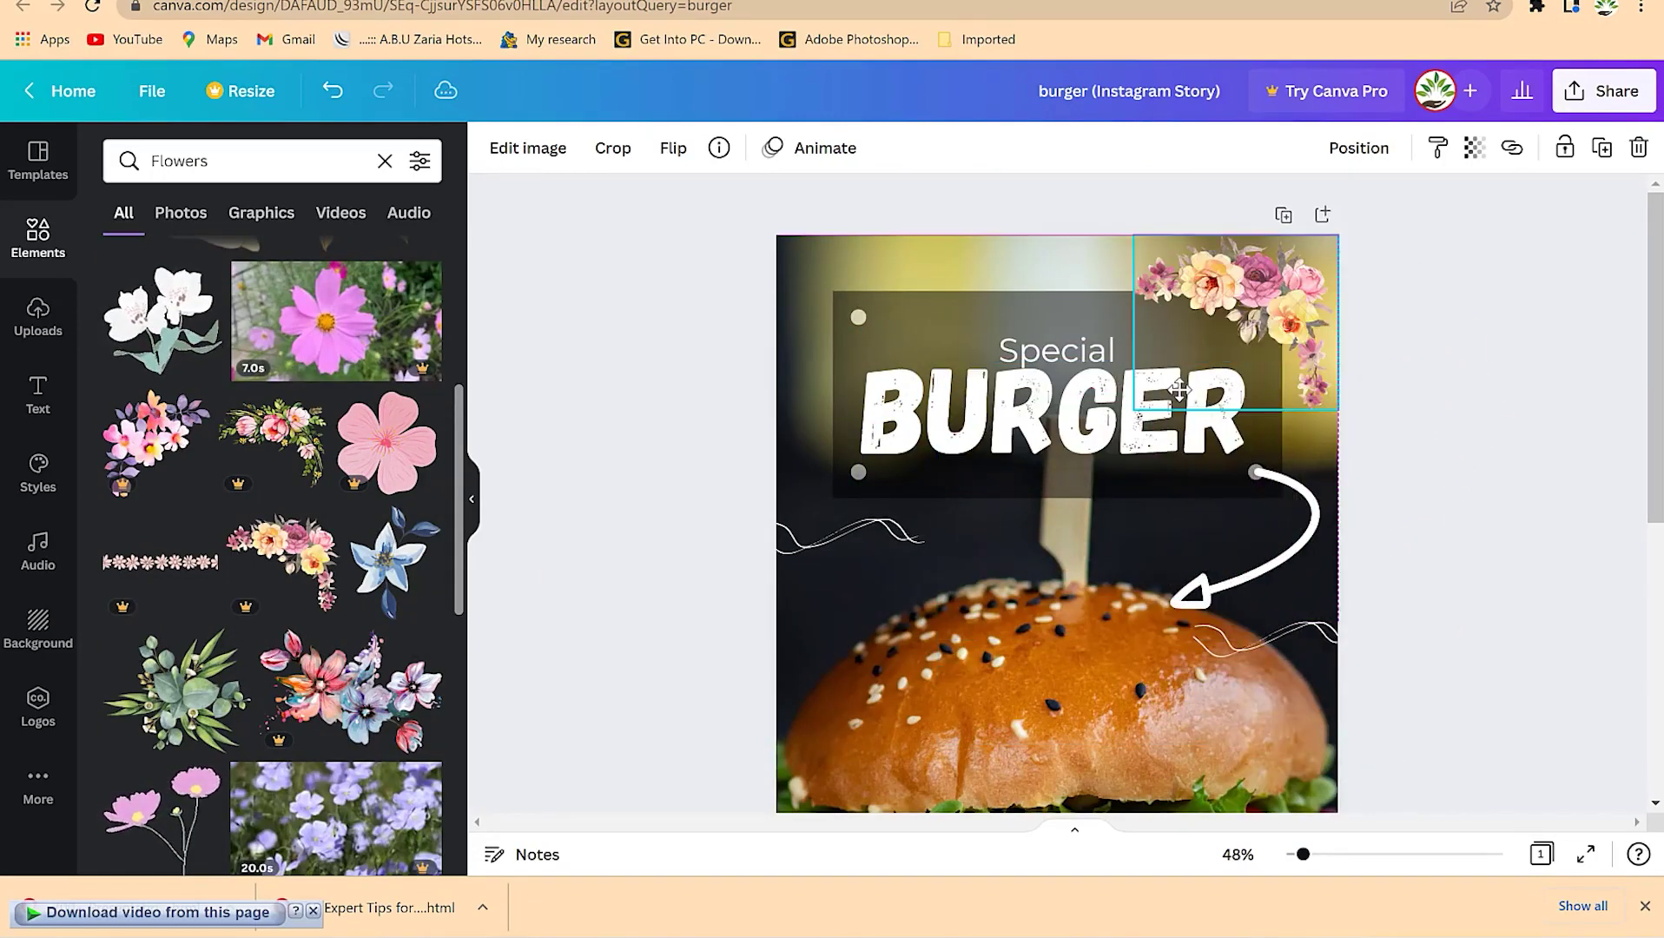
drag(1134, 409, 1236, 322)
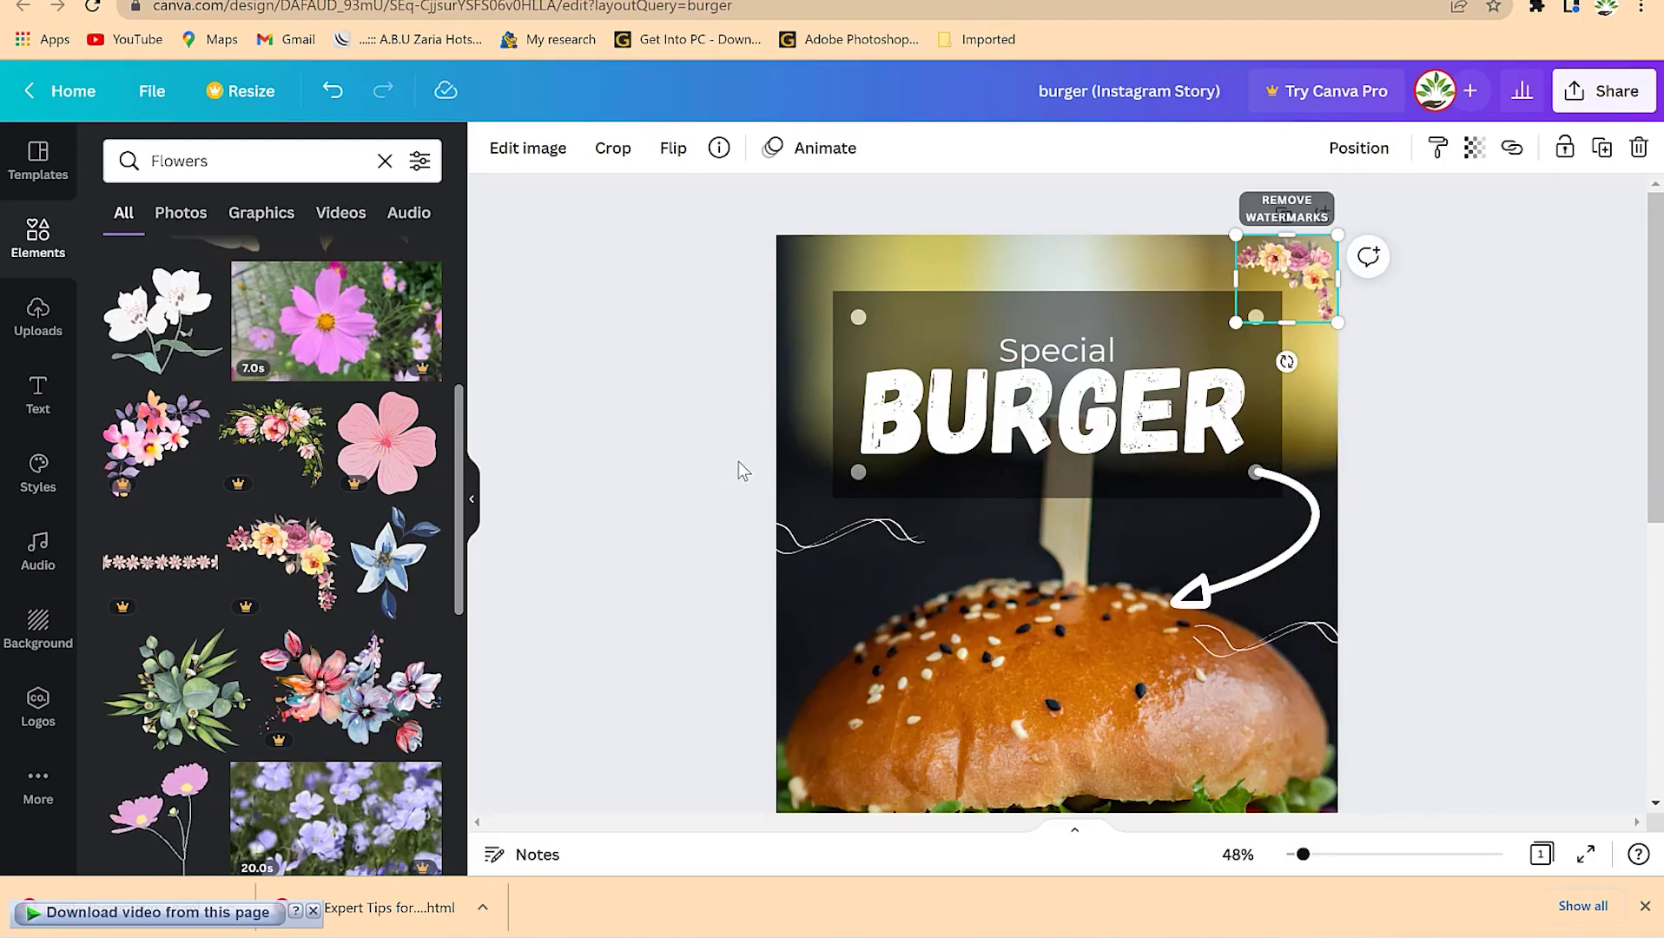
Step: Duplicate the floral corner graphic and move the copy to the page's upper-left corner
key(shift+Right)
key(shift+Right)
key(shift+Down)
key(shift+Down)
key(ctrl+d)
drag(1286, 287, 780, 215)
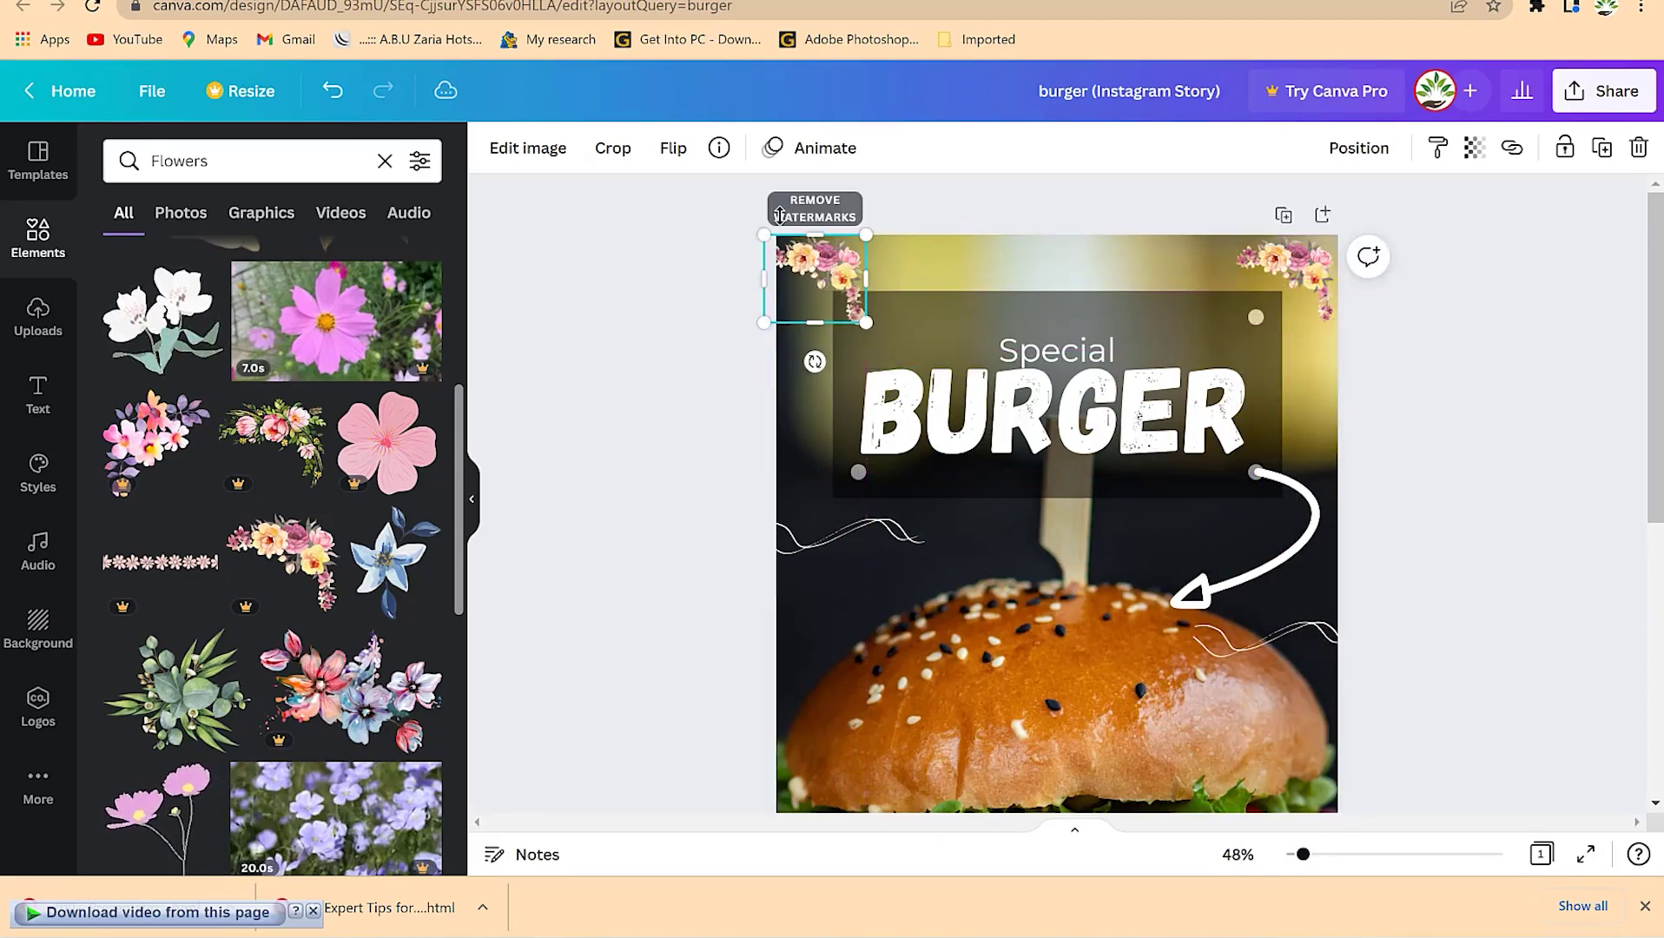
Step: Flip the copied floral graphic horizontally and align it inside the page's upper-left corner
click(684, 148)
click(734, 208)
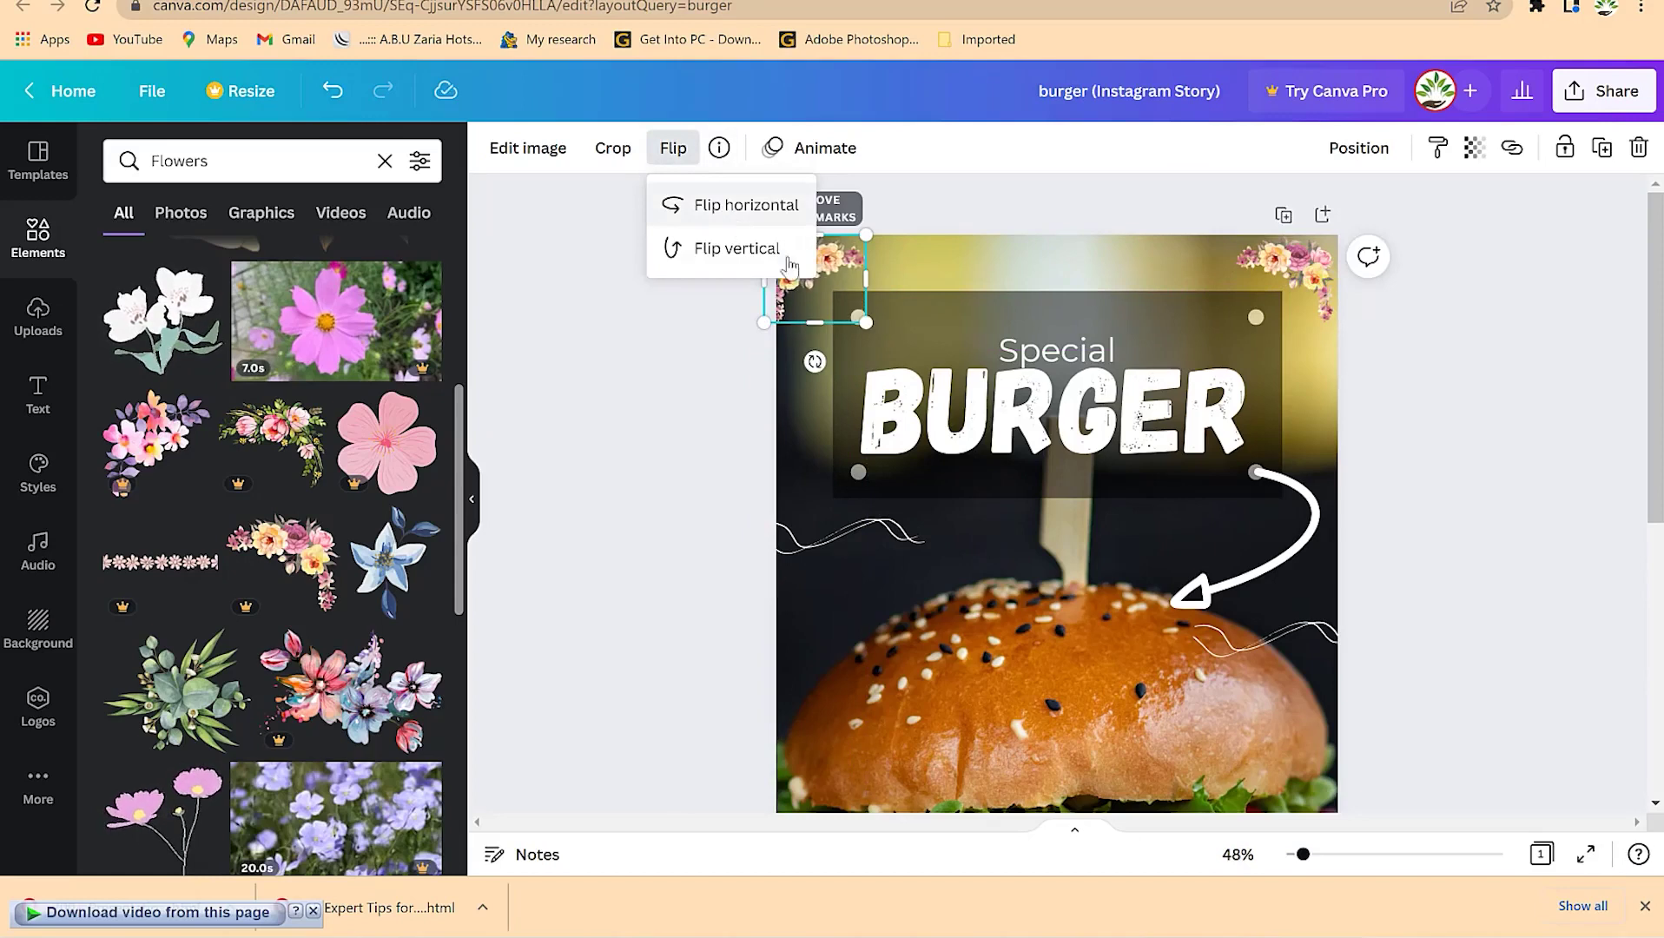
click(1001, 168)
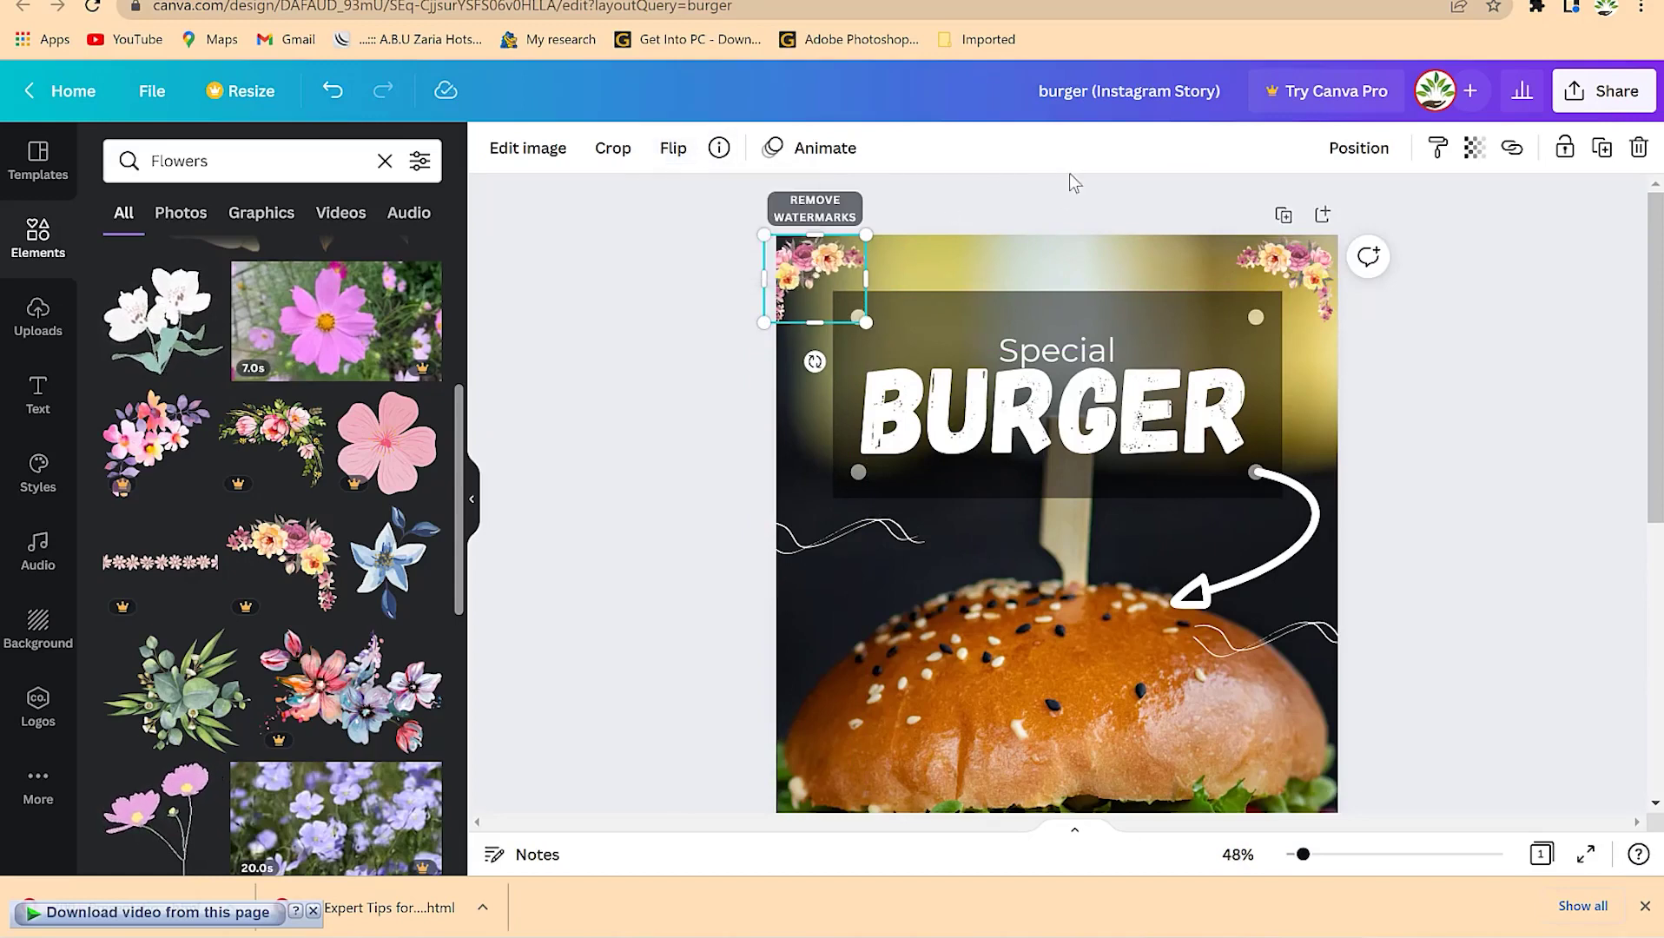
click(1613, 529)
click(832, 271)
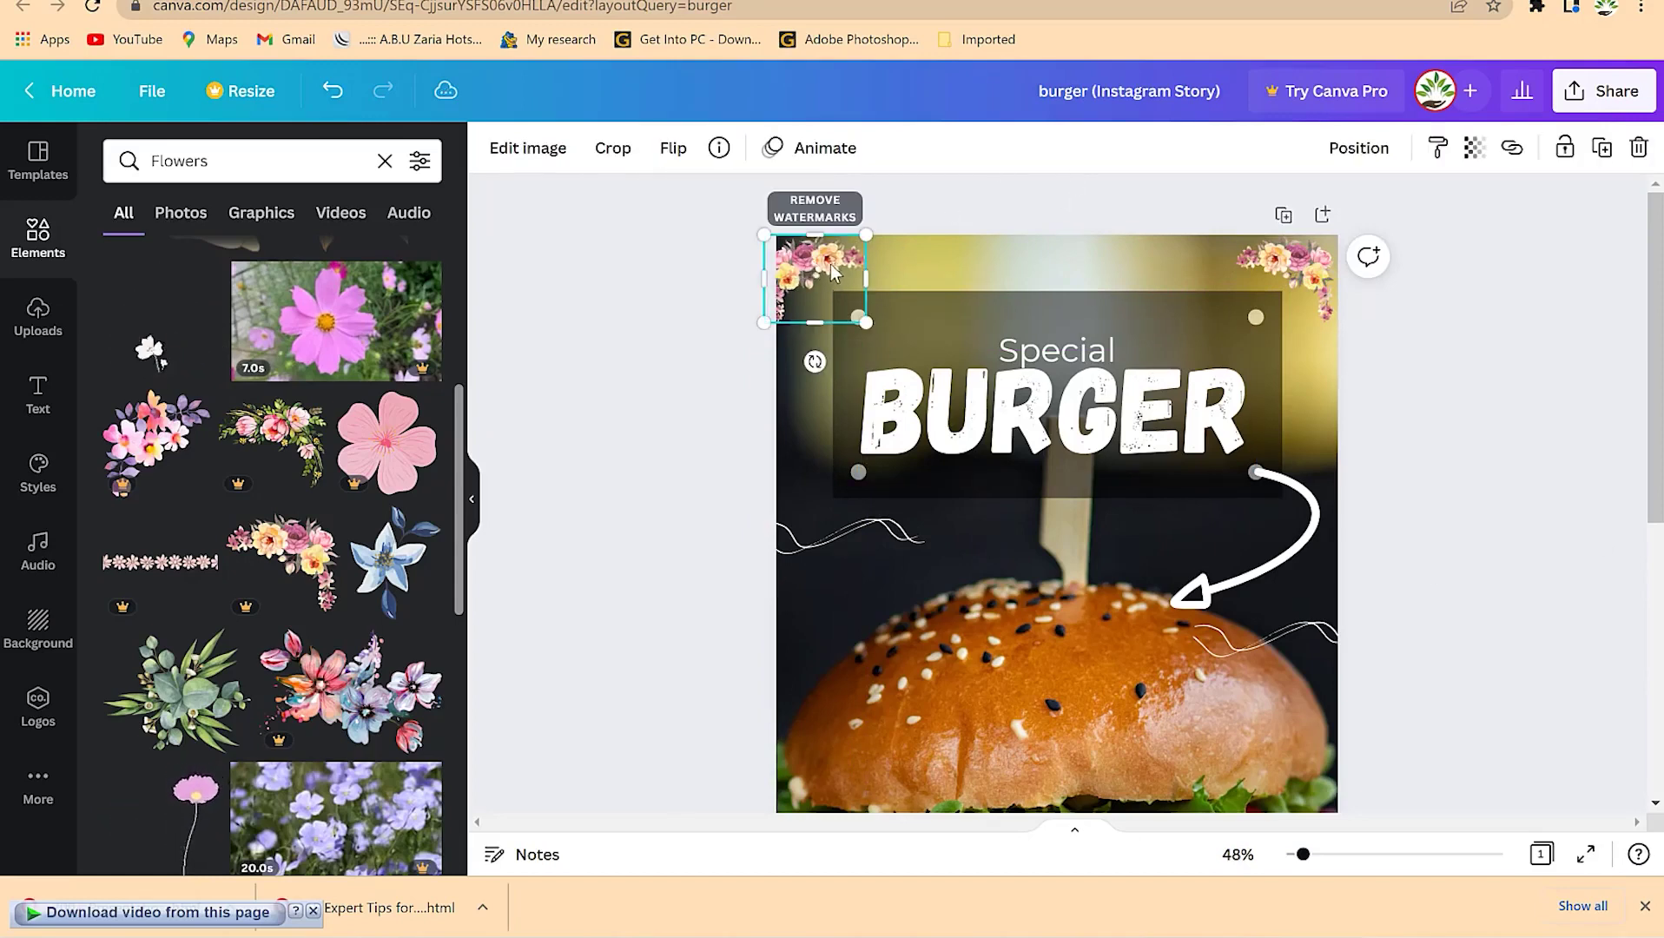
mouse_move(840, 271)
mouse_down()
mouse_move(859, 268)
mouse_move(843, 280)
mouse_up()
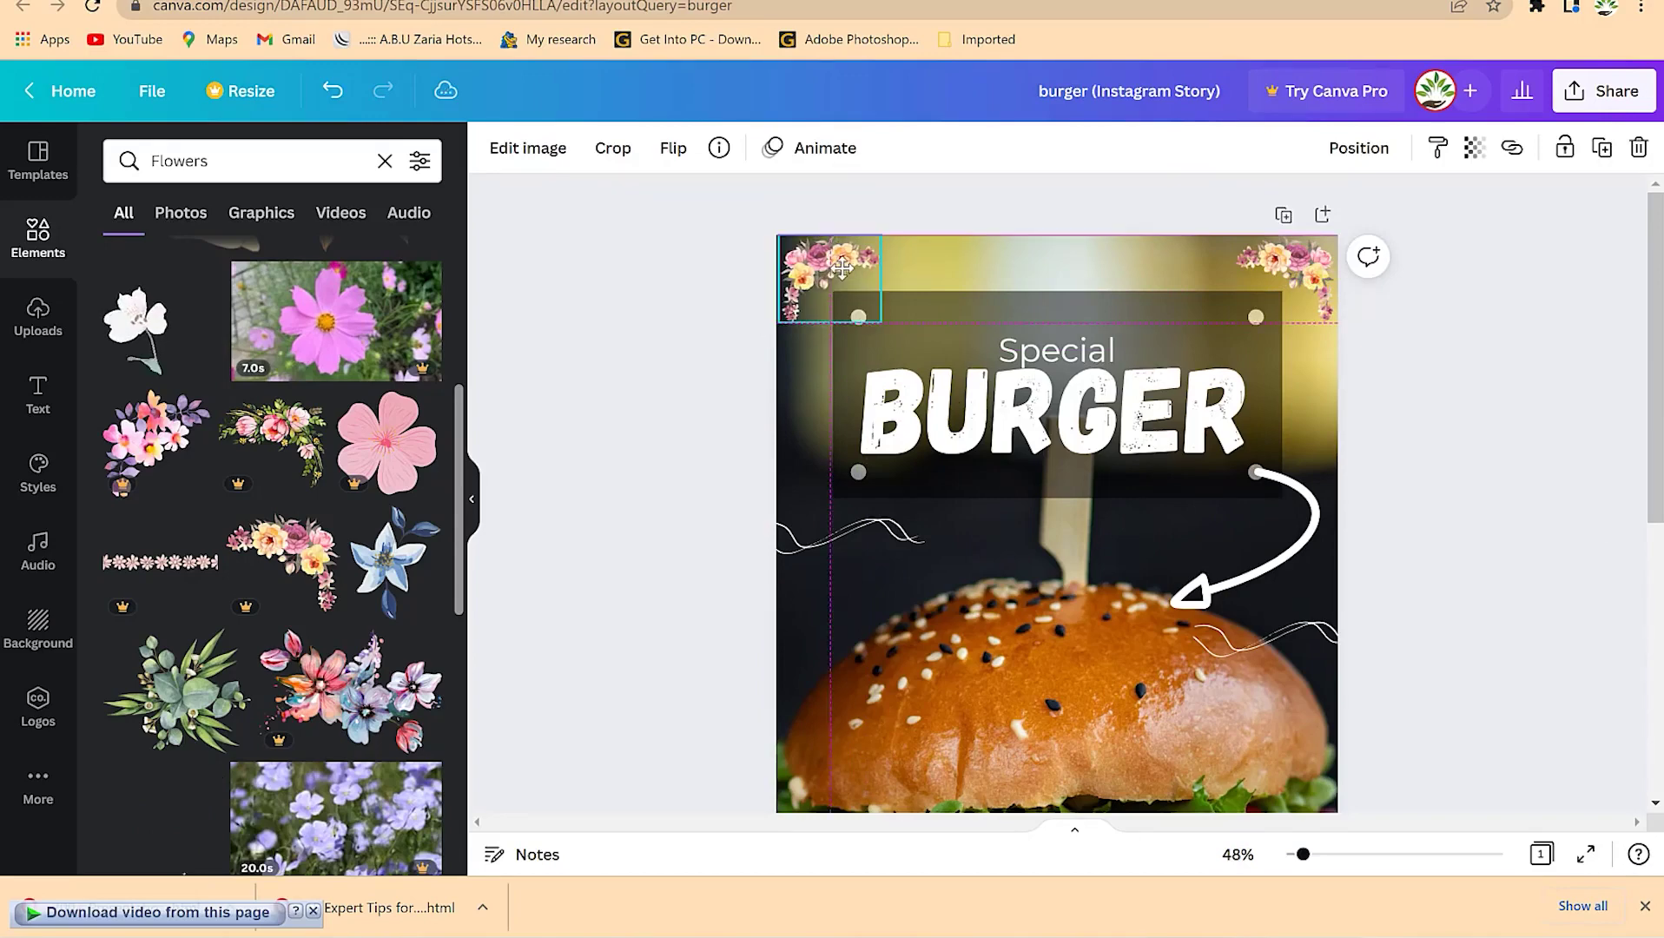
click(1520, 339)
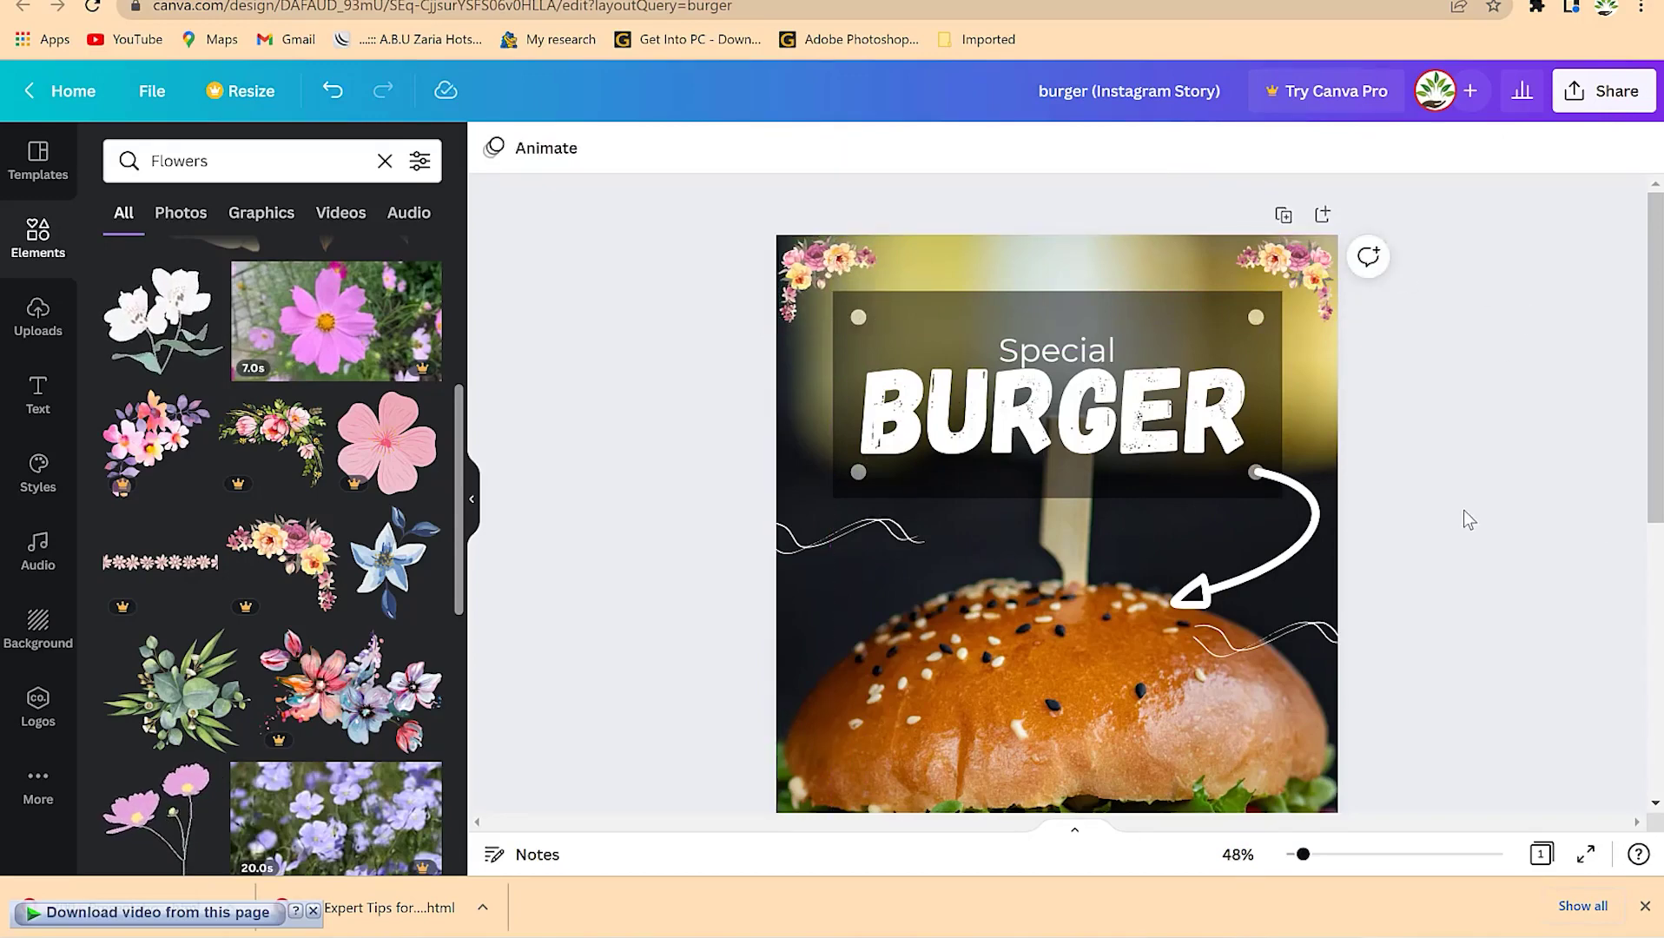
Step: Review the page from the floral corners to the order bar and browse more flower graphics
scroll(1463, 510, down, 6)
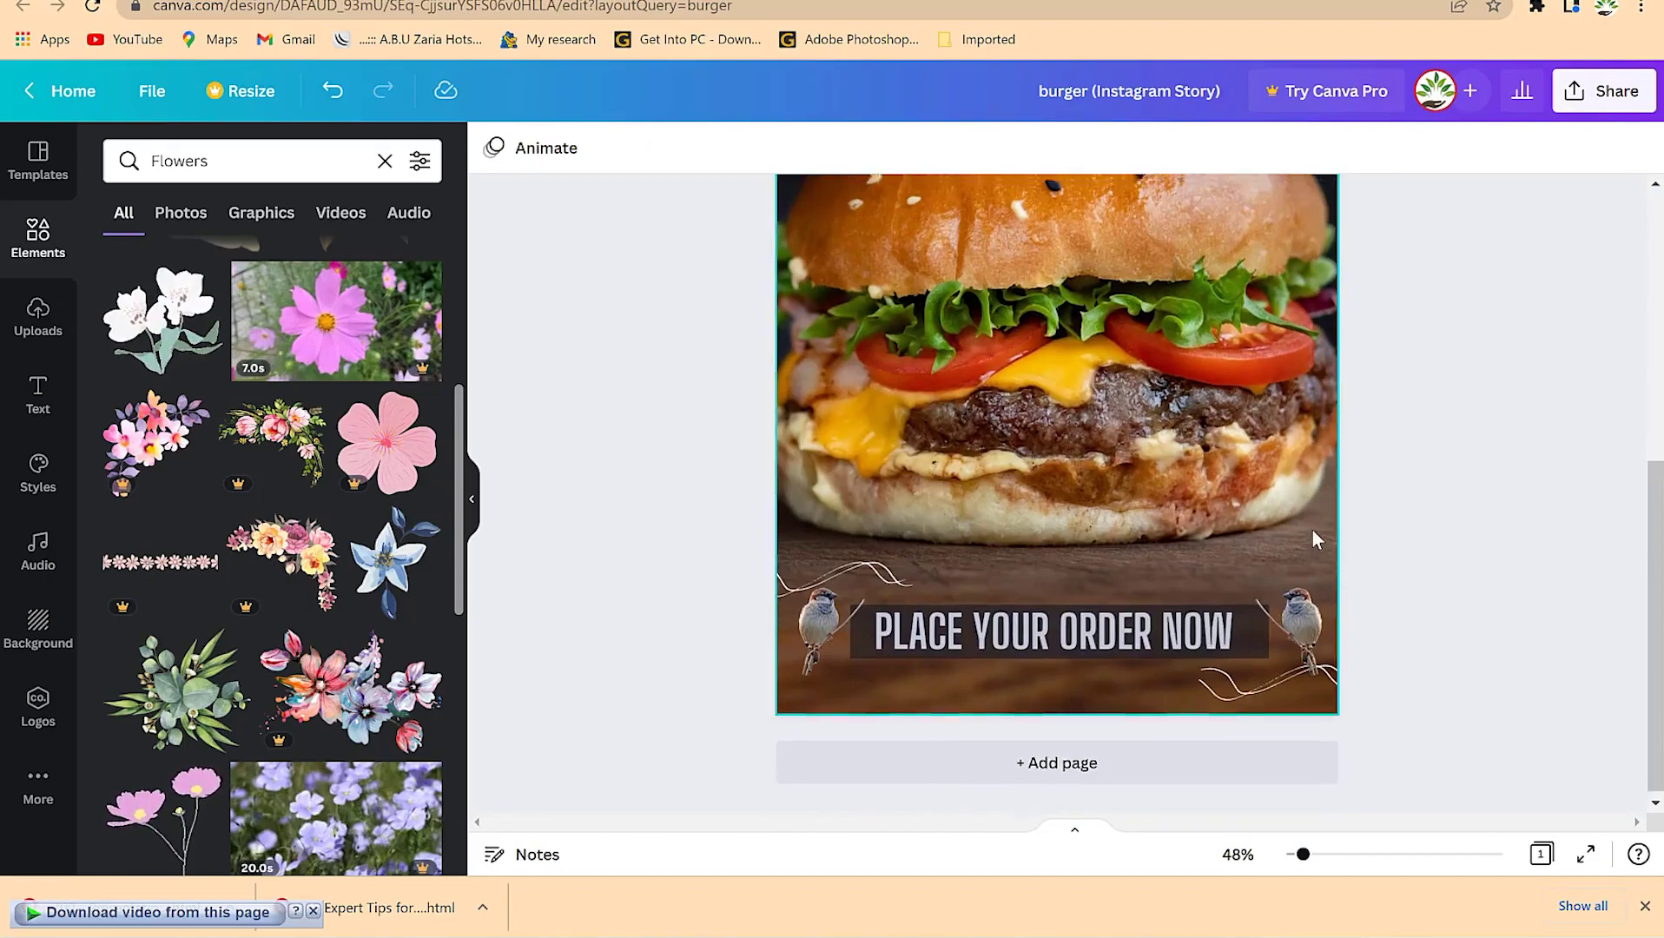
scroll(1312, 528, up, 5)
scroll(483, 607, down, 6)
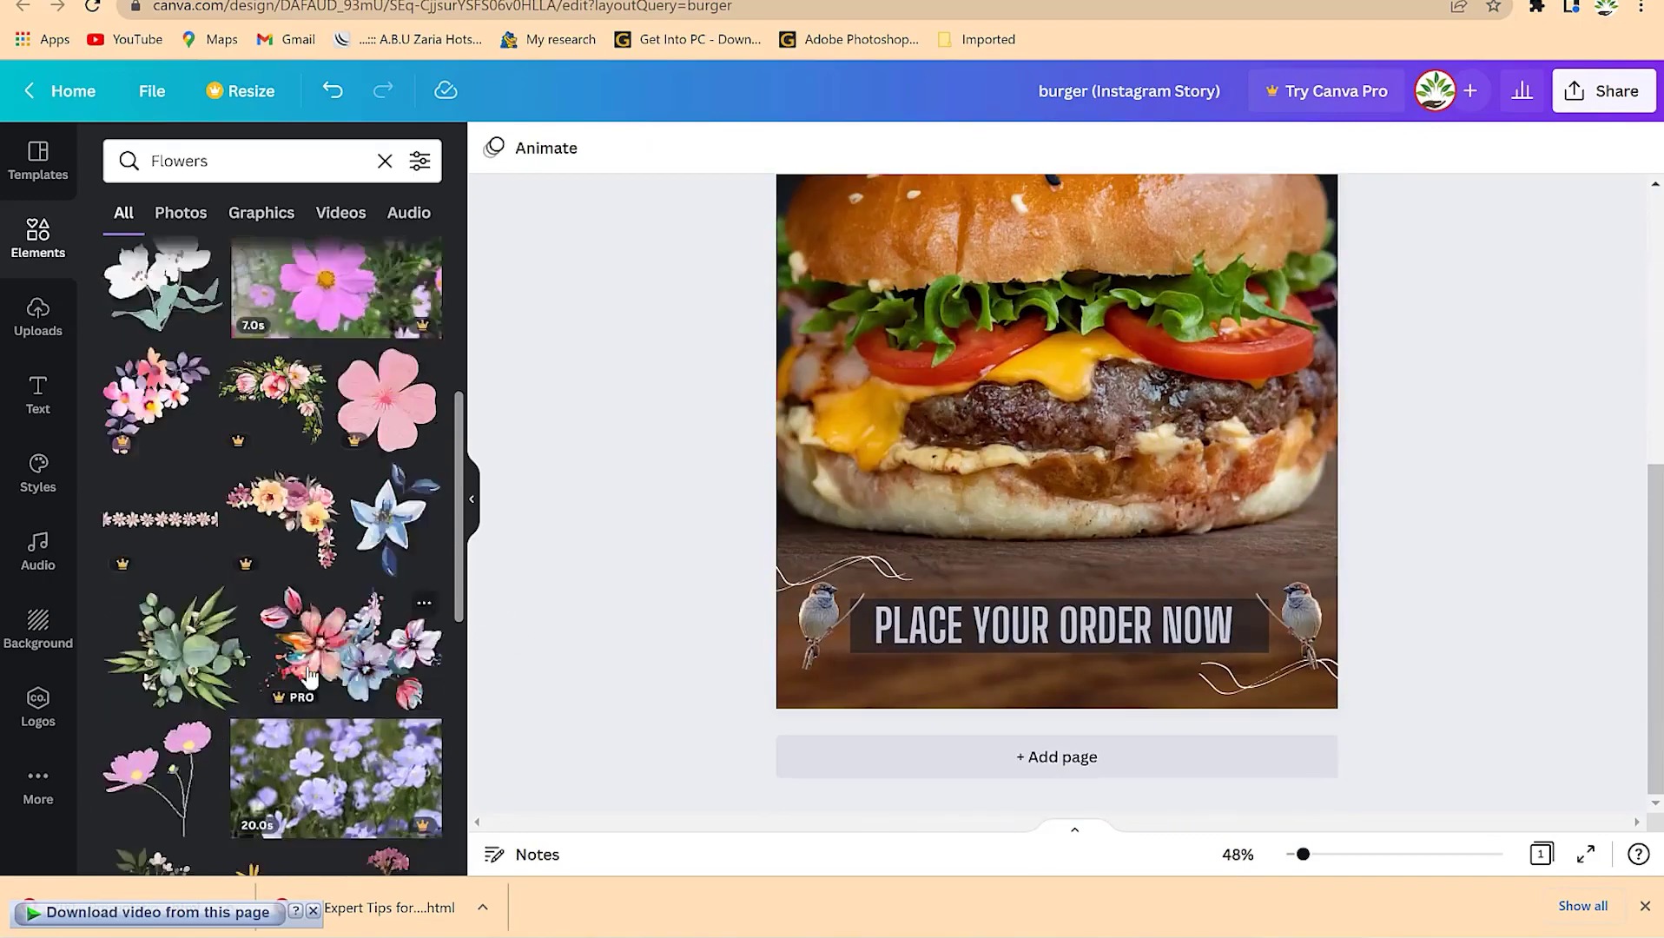
scroll(310, 677, down, 5)
scroll(310, 677, up, 5)
scroll(310, 676, down, 4)
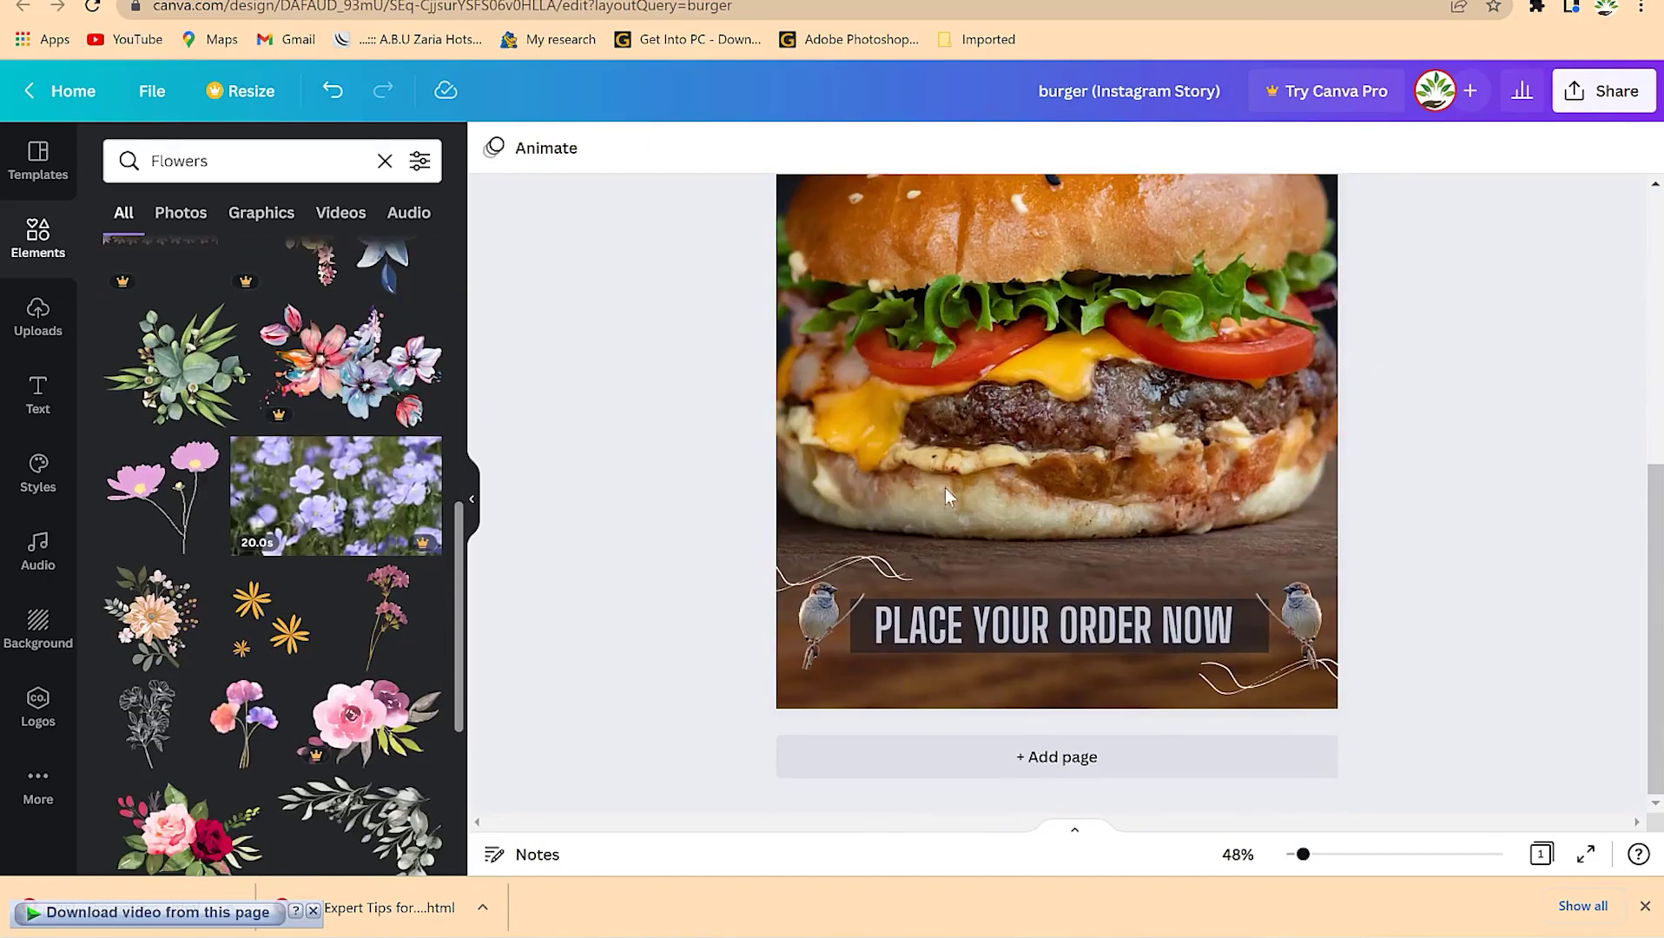
scroll(1370, 447, up, 6)
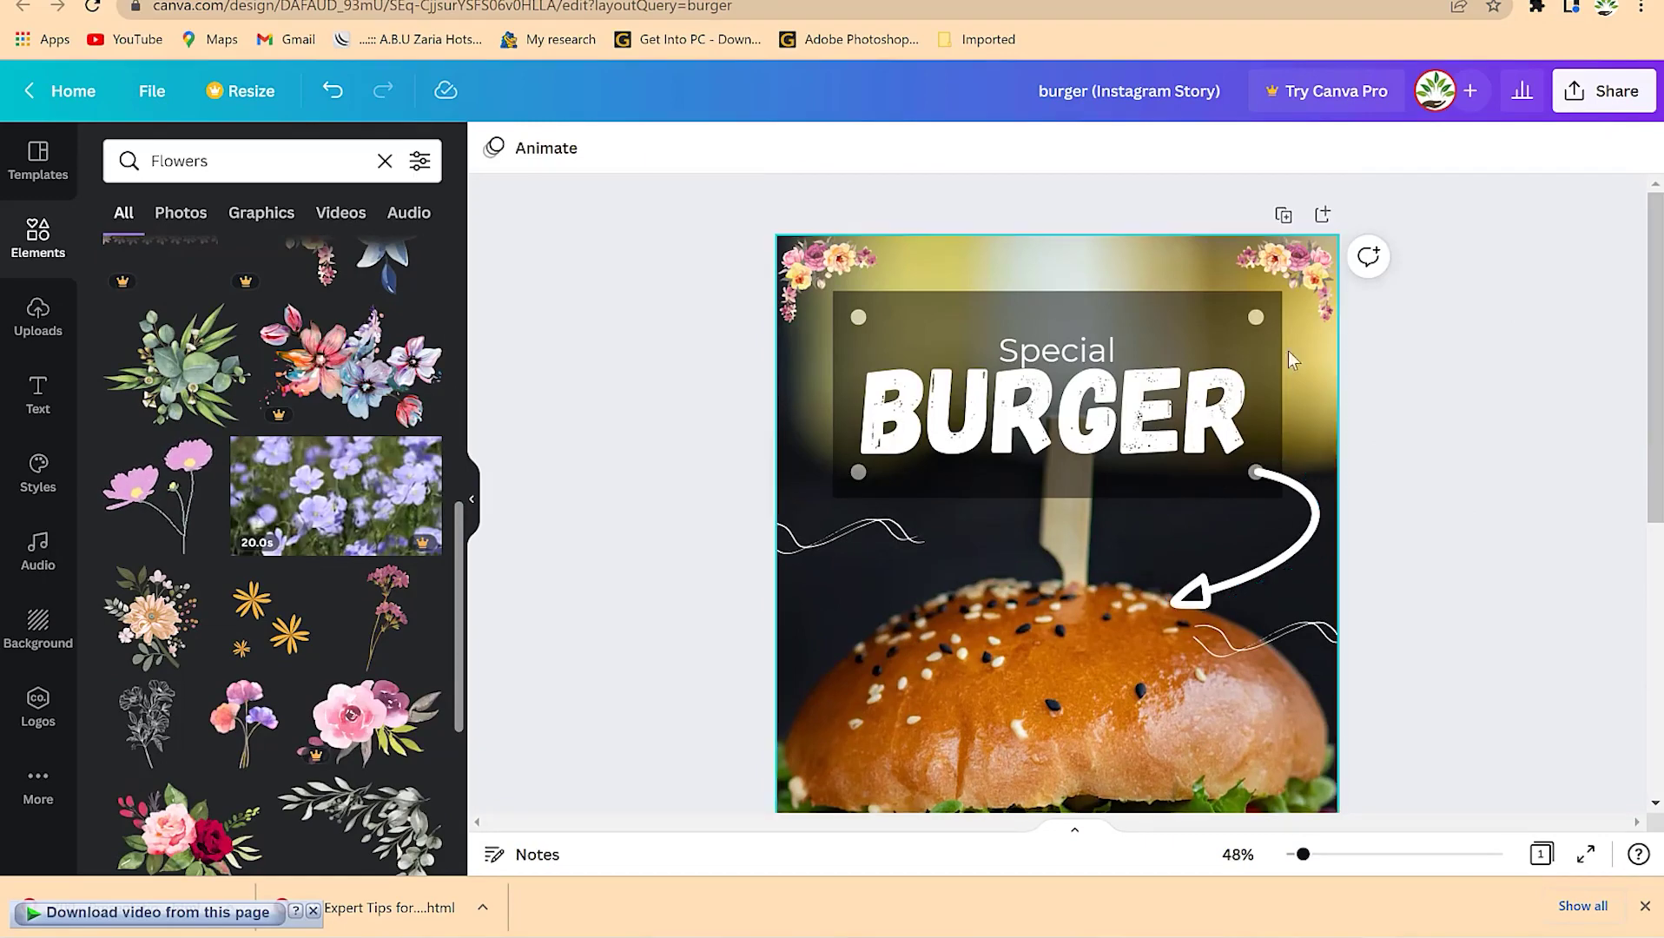
scroll(287, 653, down, 4)
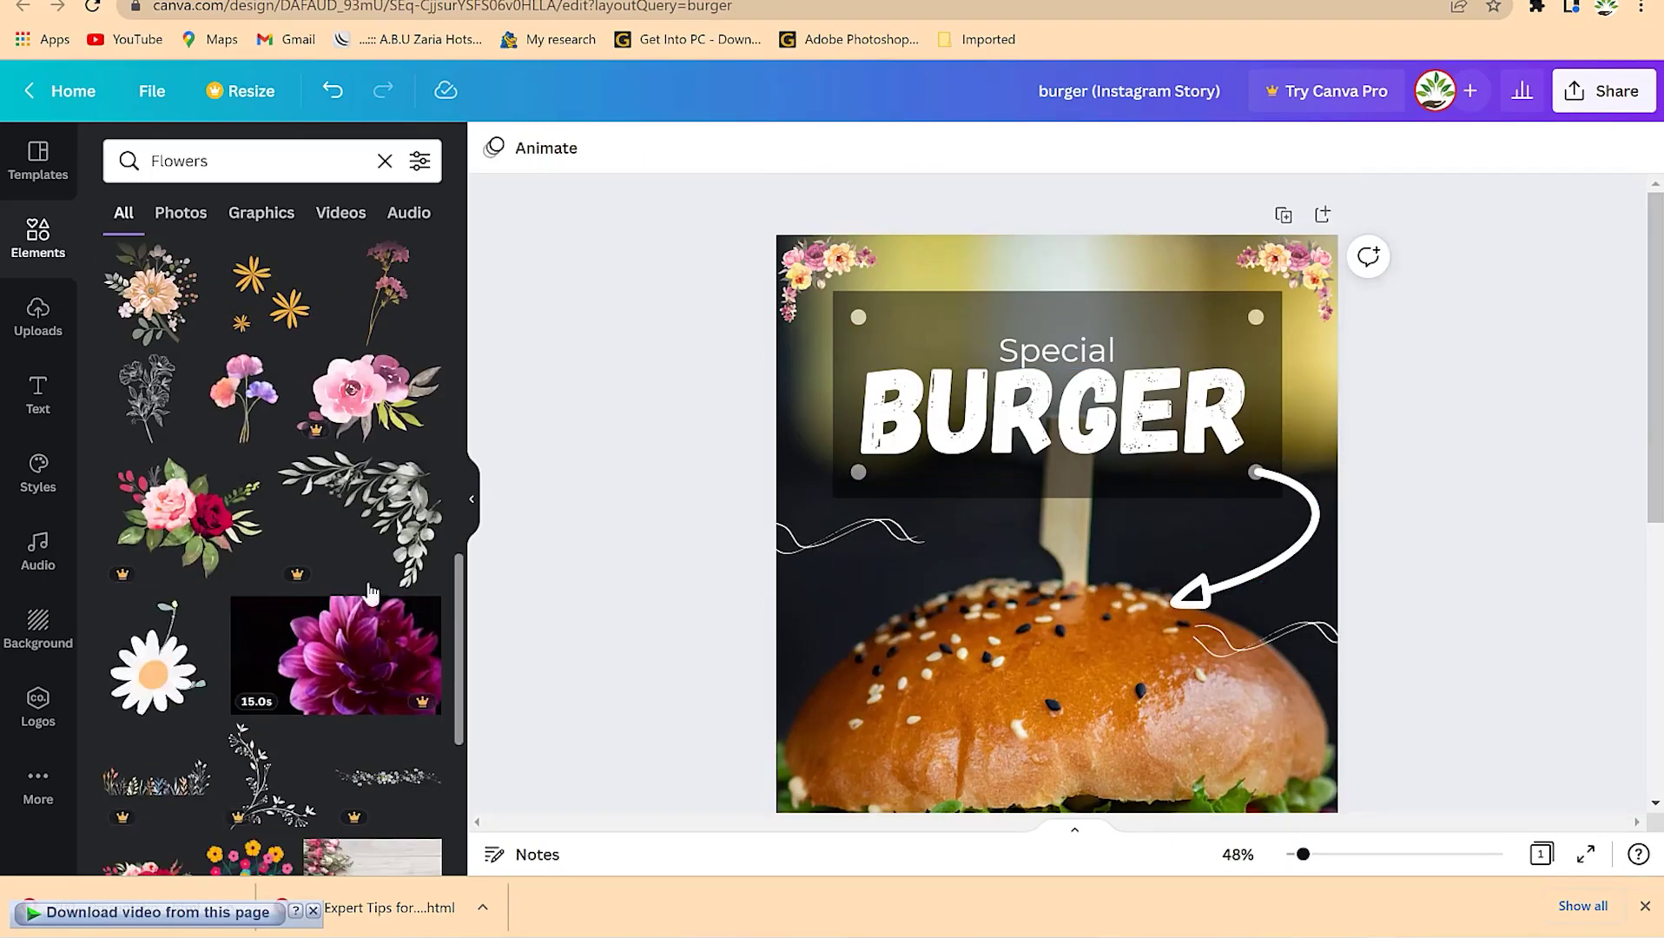
Step: Select the burger background photo and zoom out to 30% to view the whole story design
click(1016, 311)
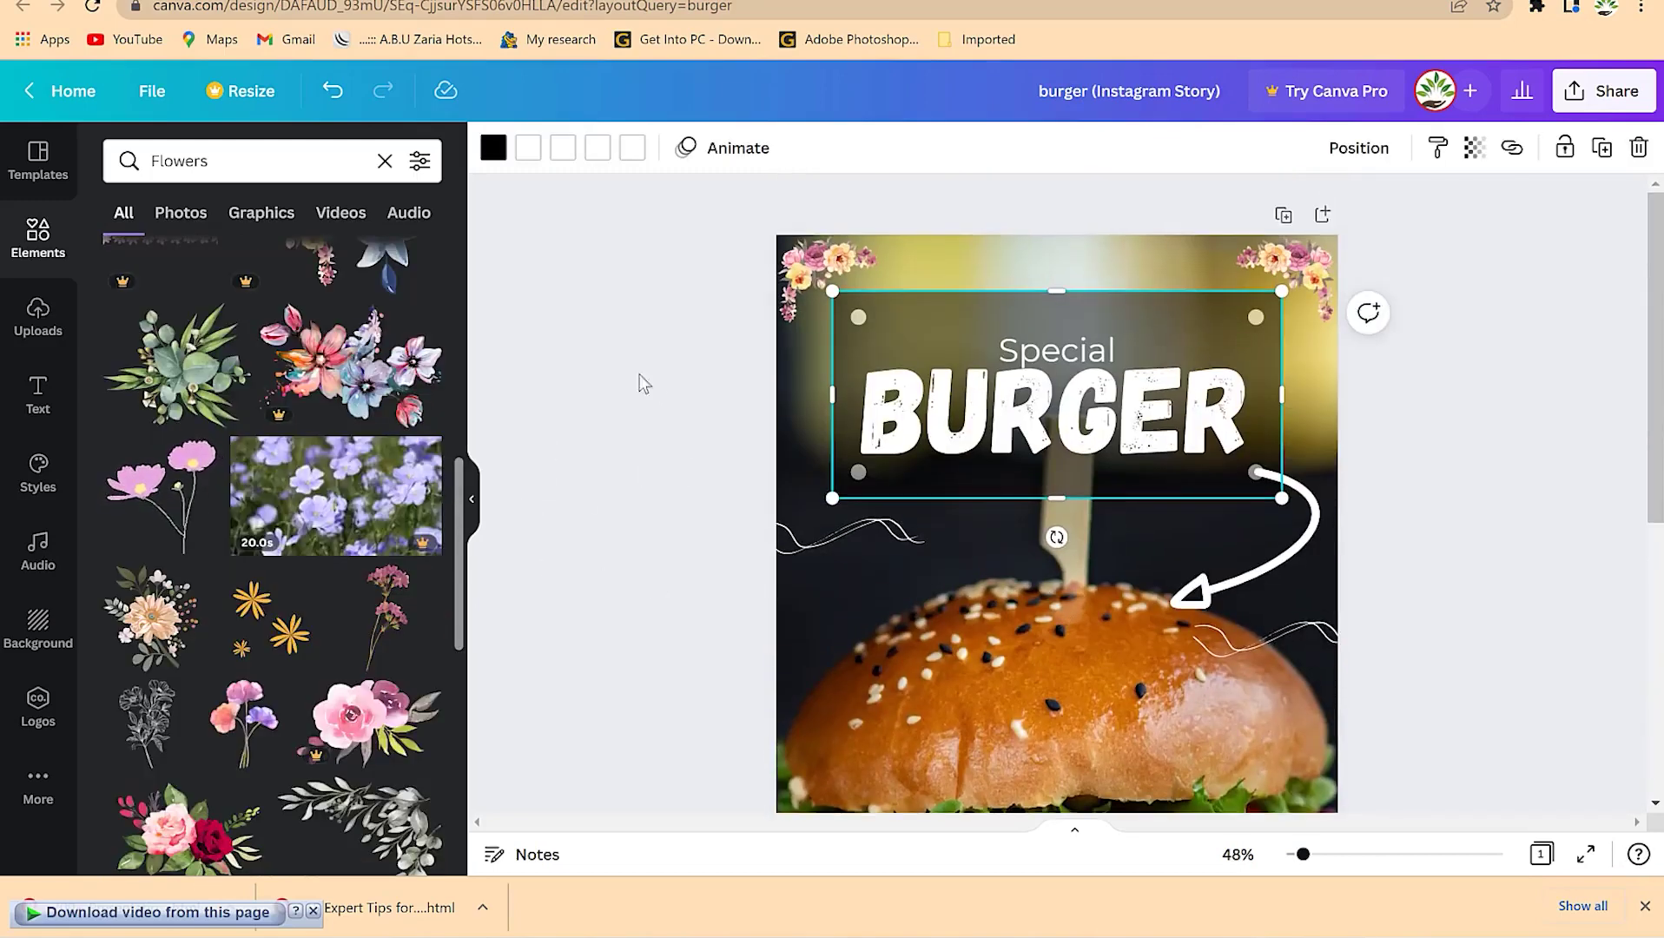
click(826, 593)
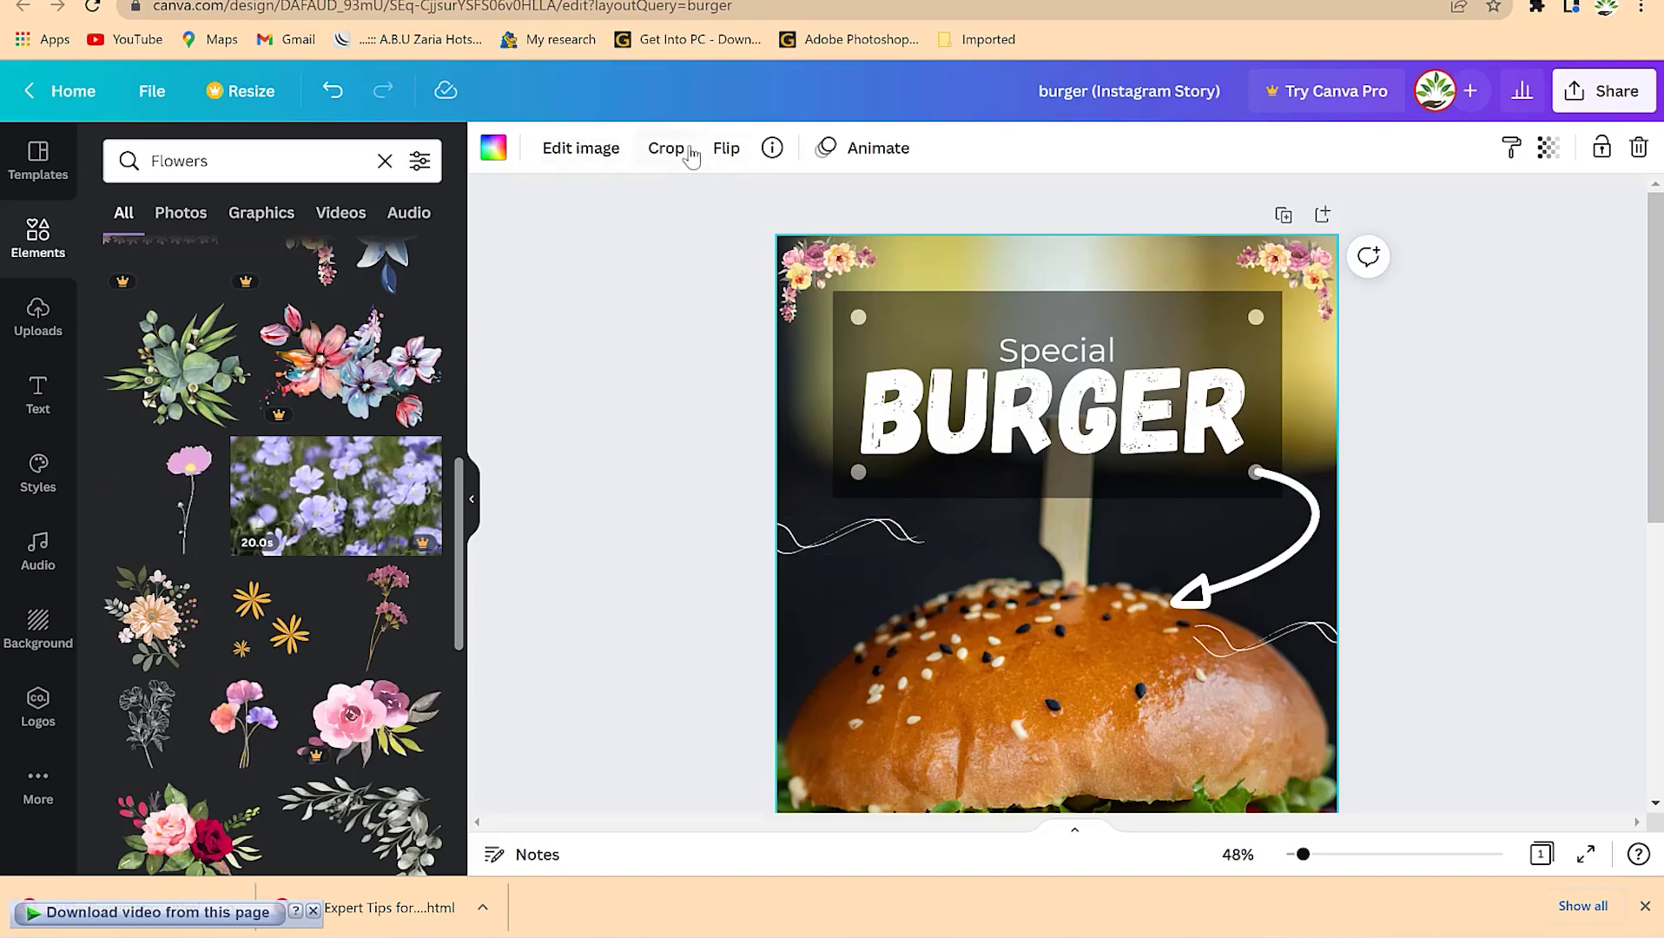
scroll(1356, 627, down, 5)
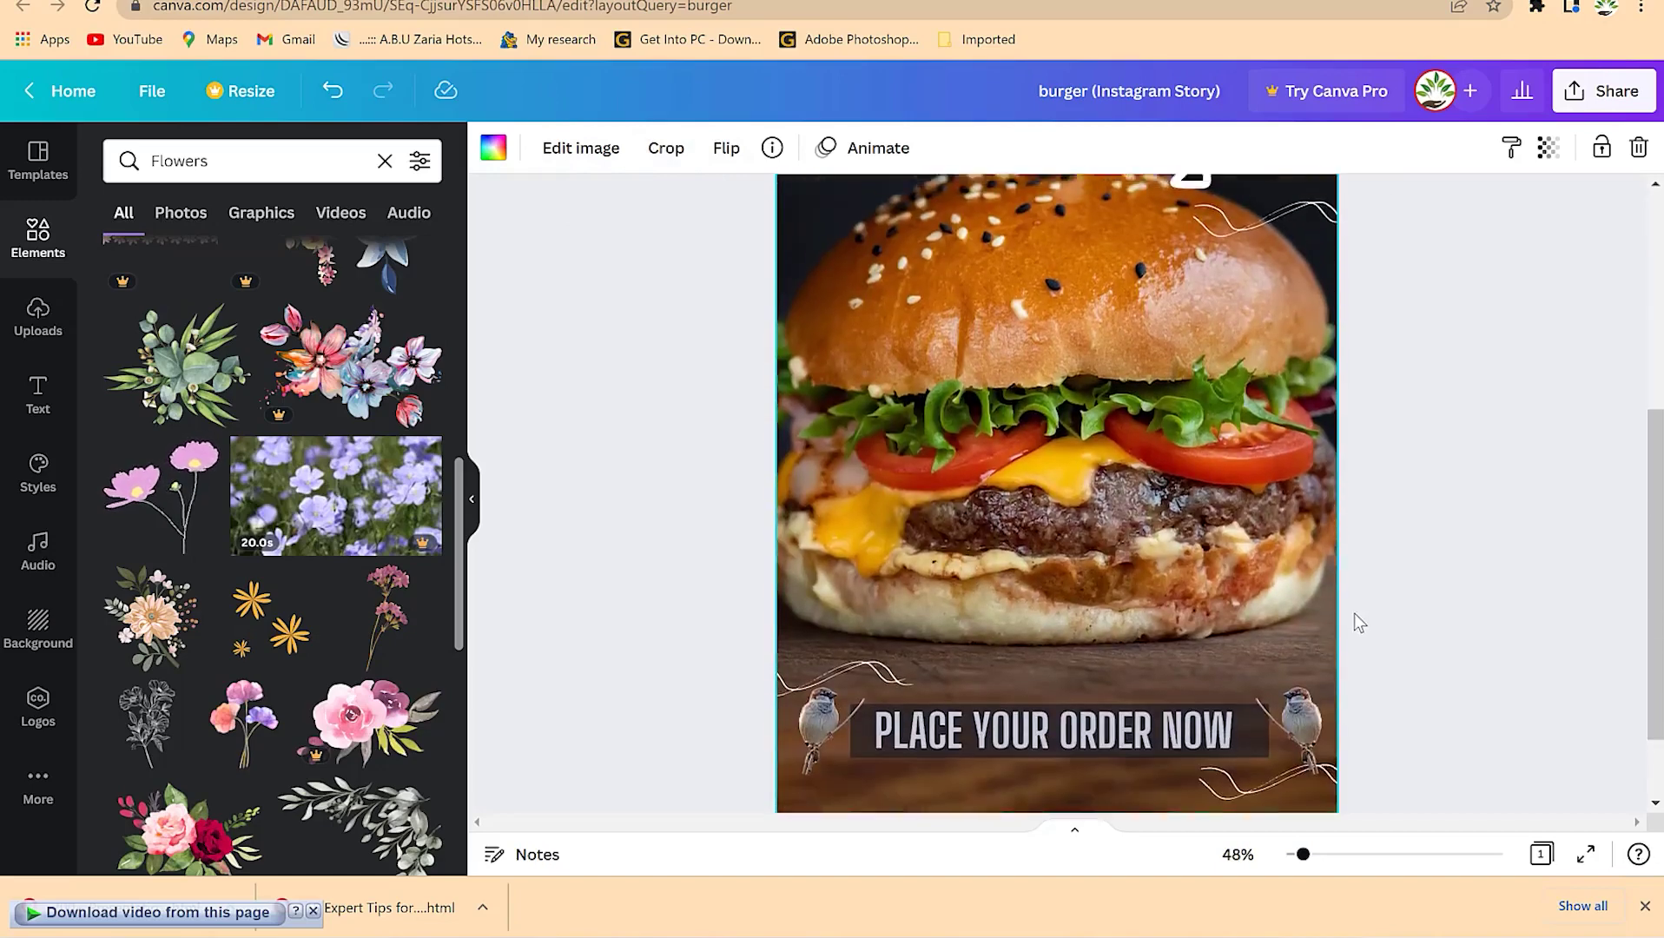
drag(1303, 855, 1294, 855)
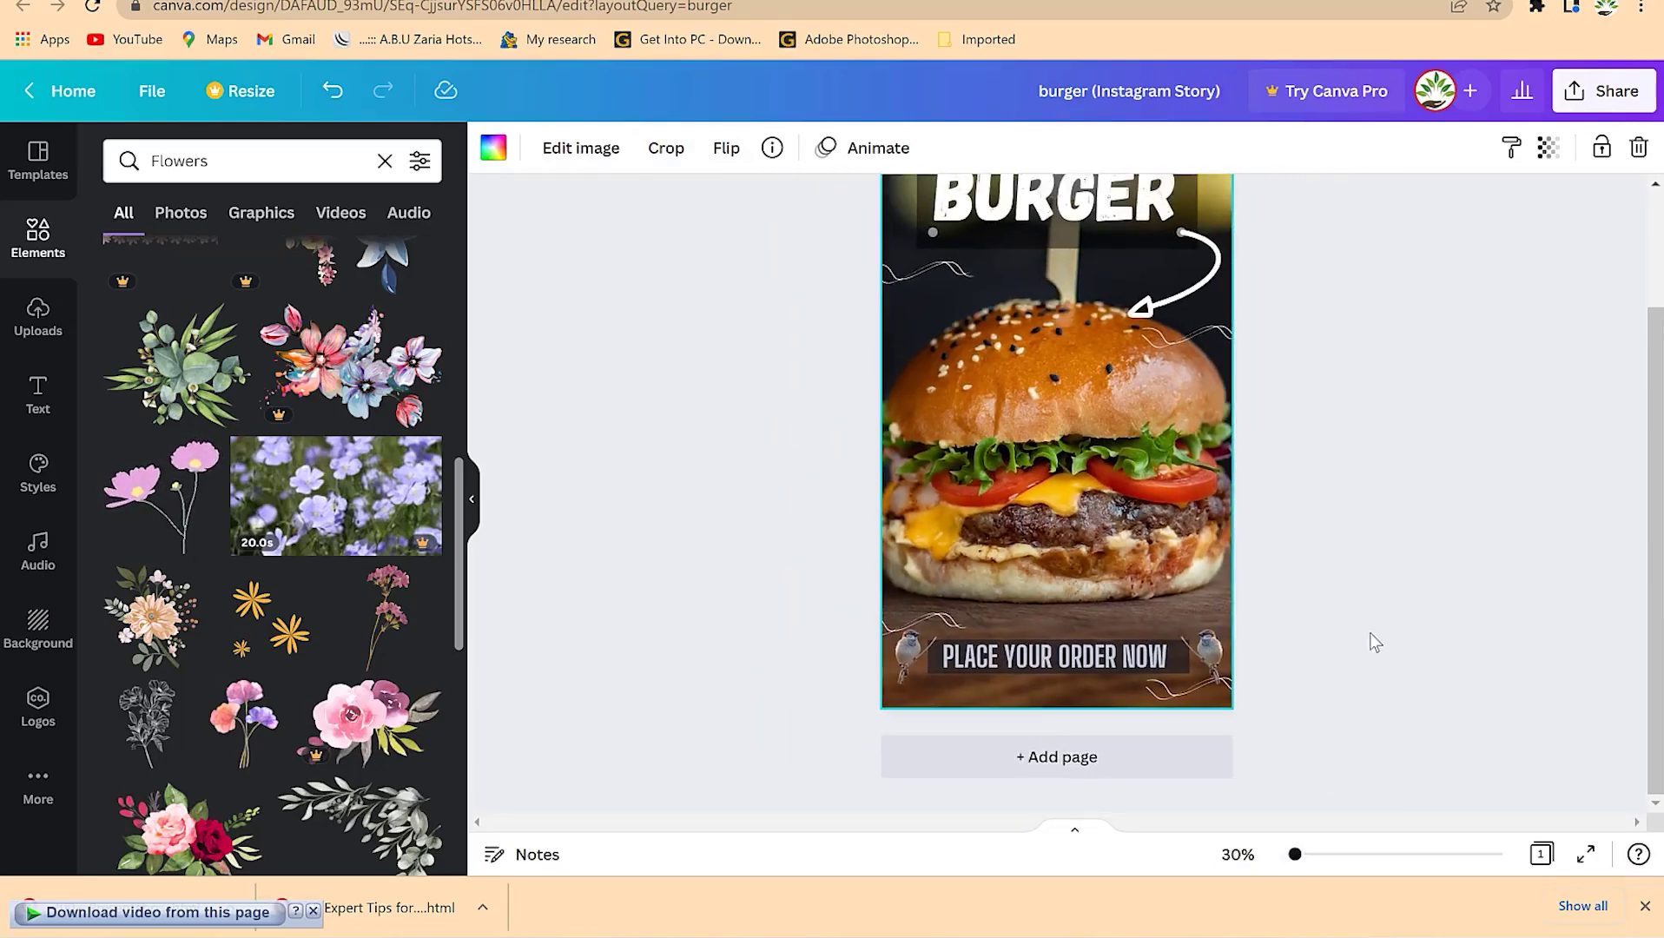
scroll(1371, 633, up, 2)
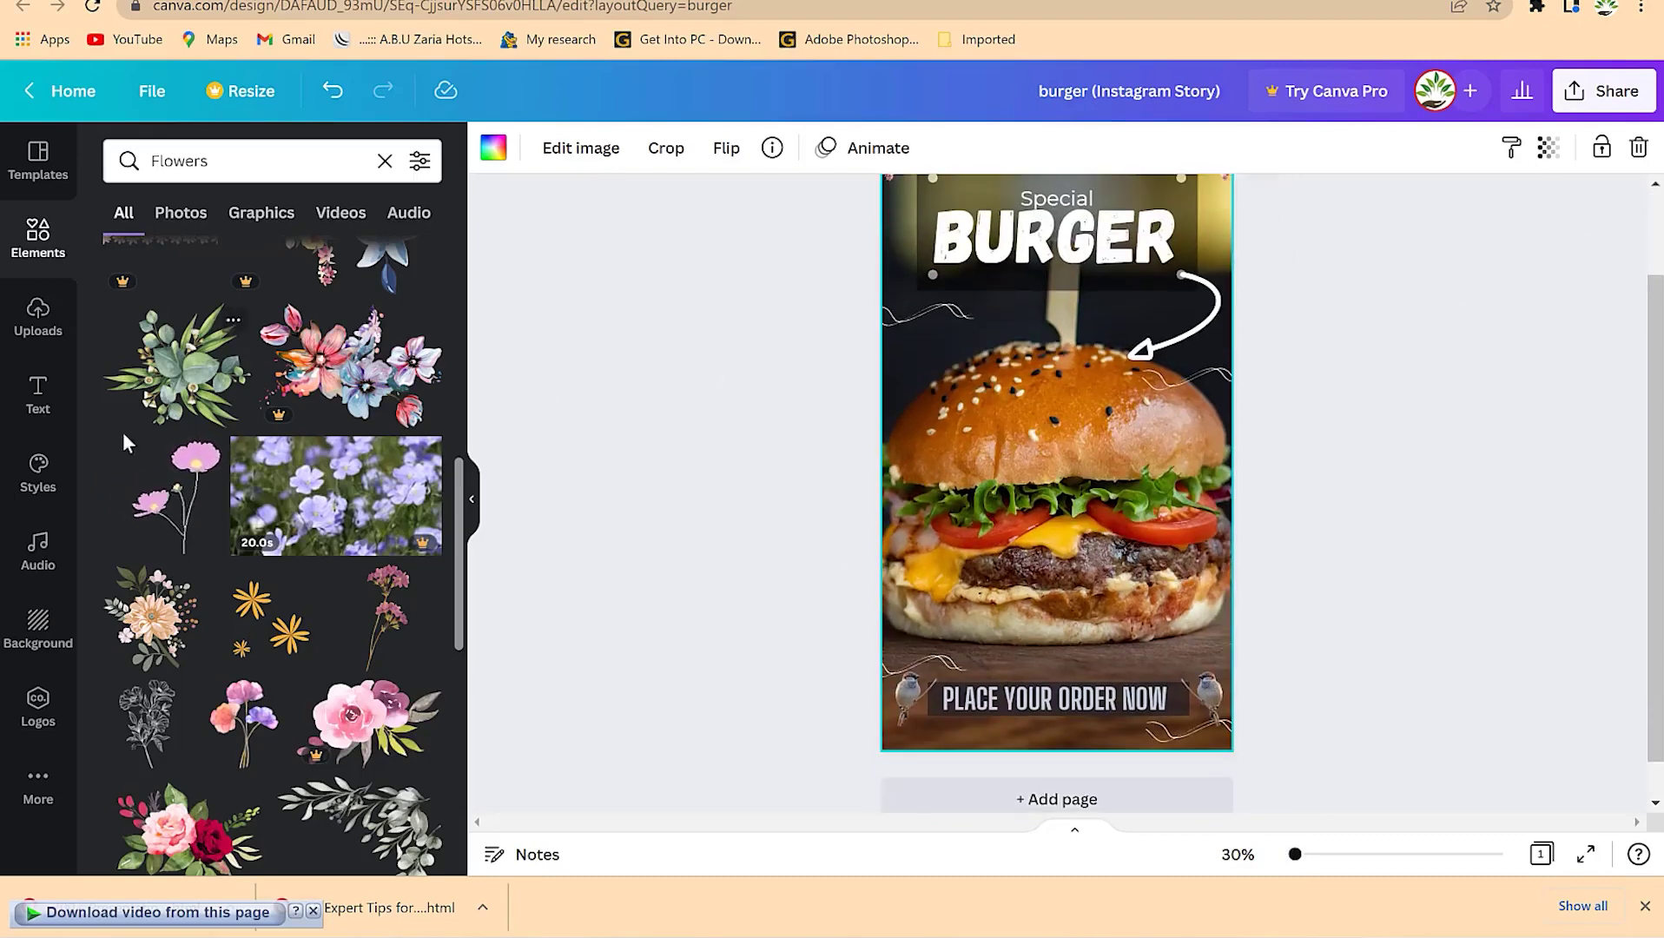
Step: Try to download the story design as a PNG
click(1605, 91)
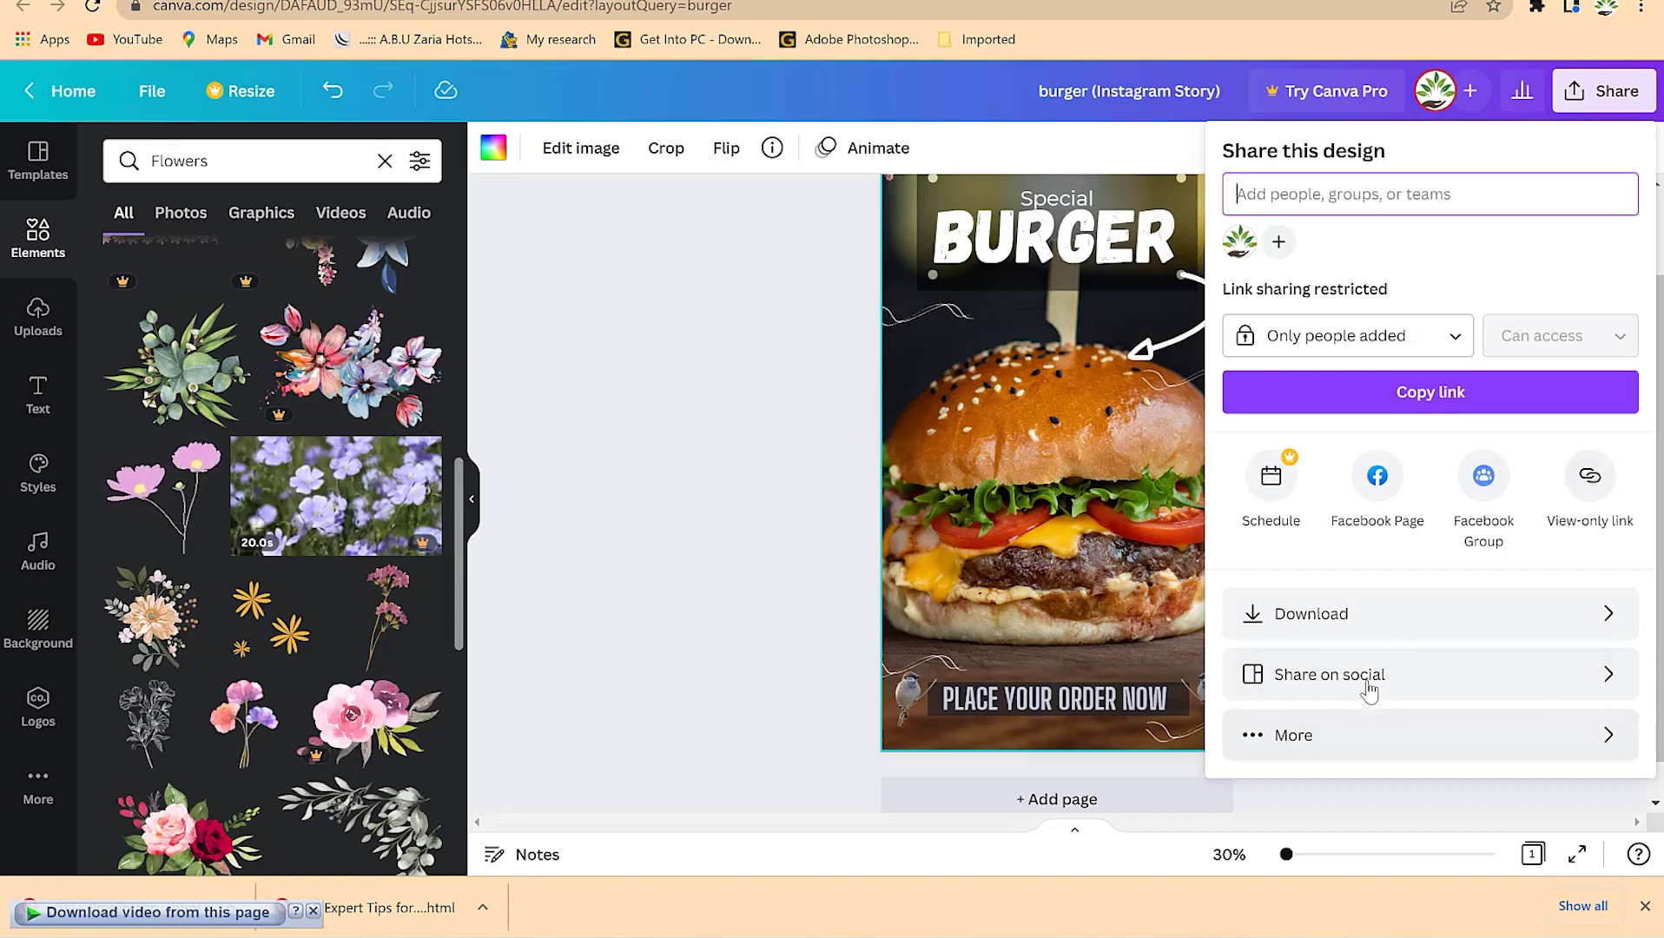
click(1390, 619)
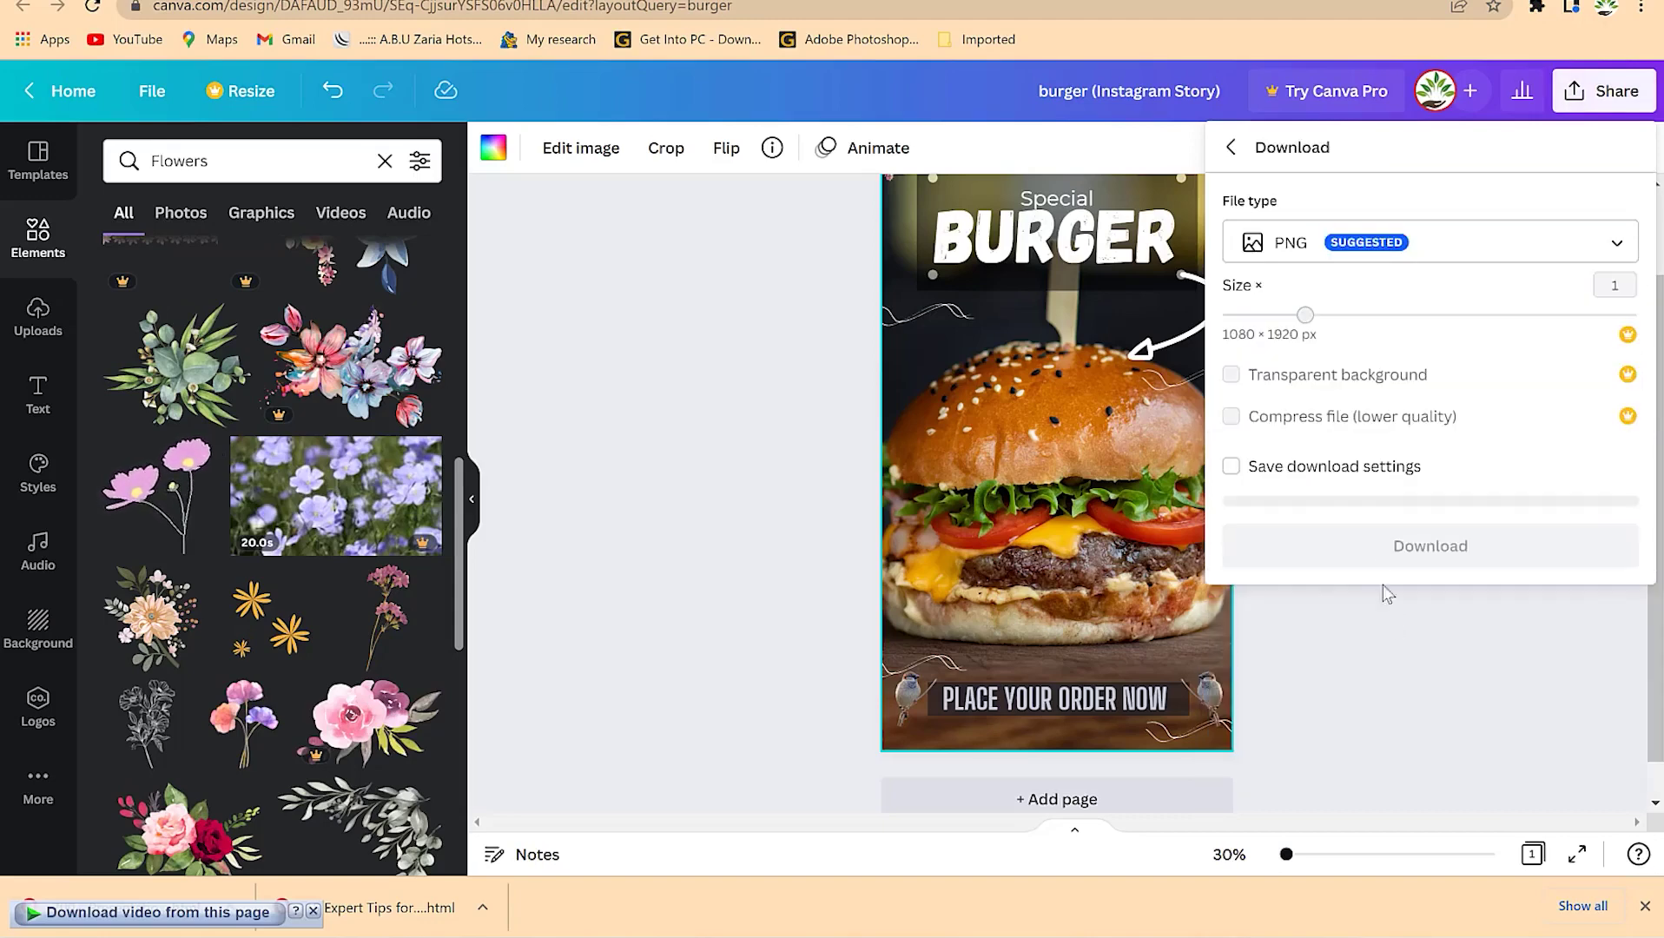
click(1413, 249)
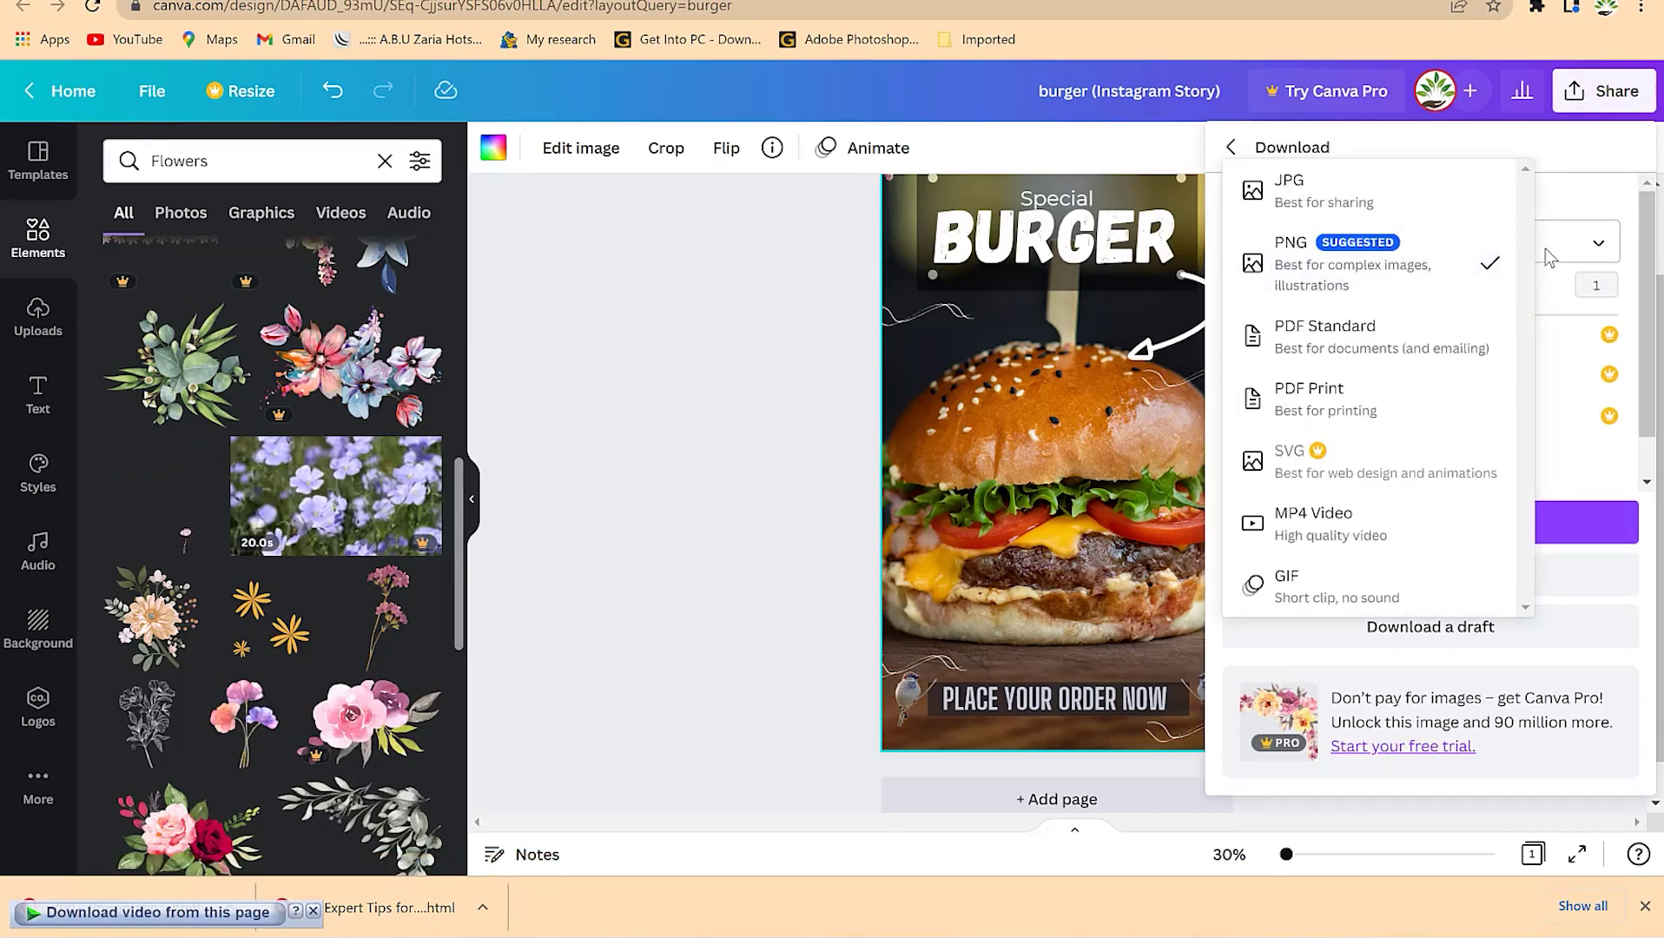
click(1446, 271)
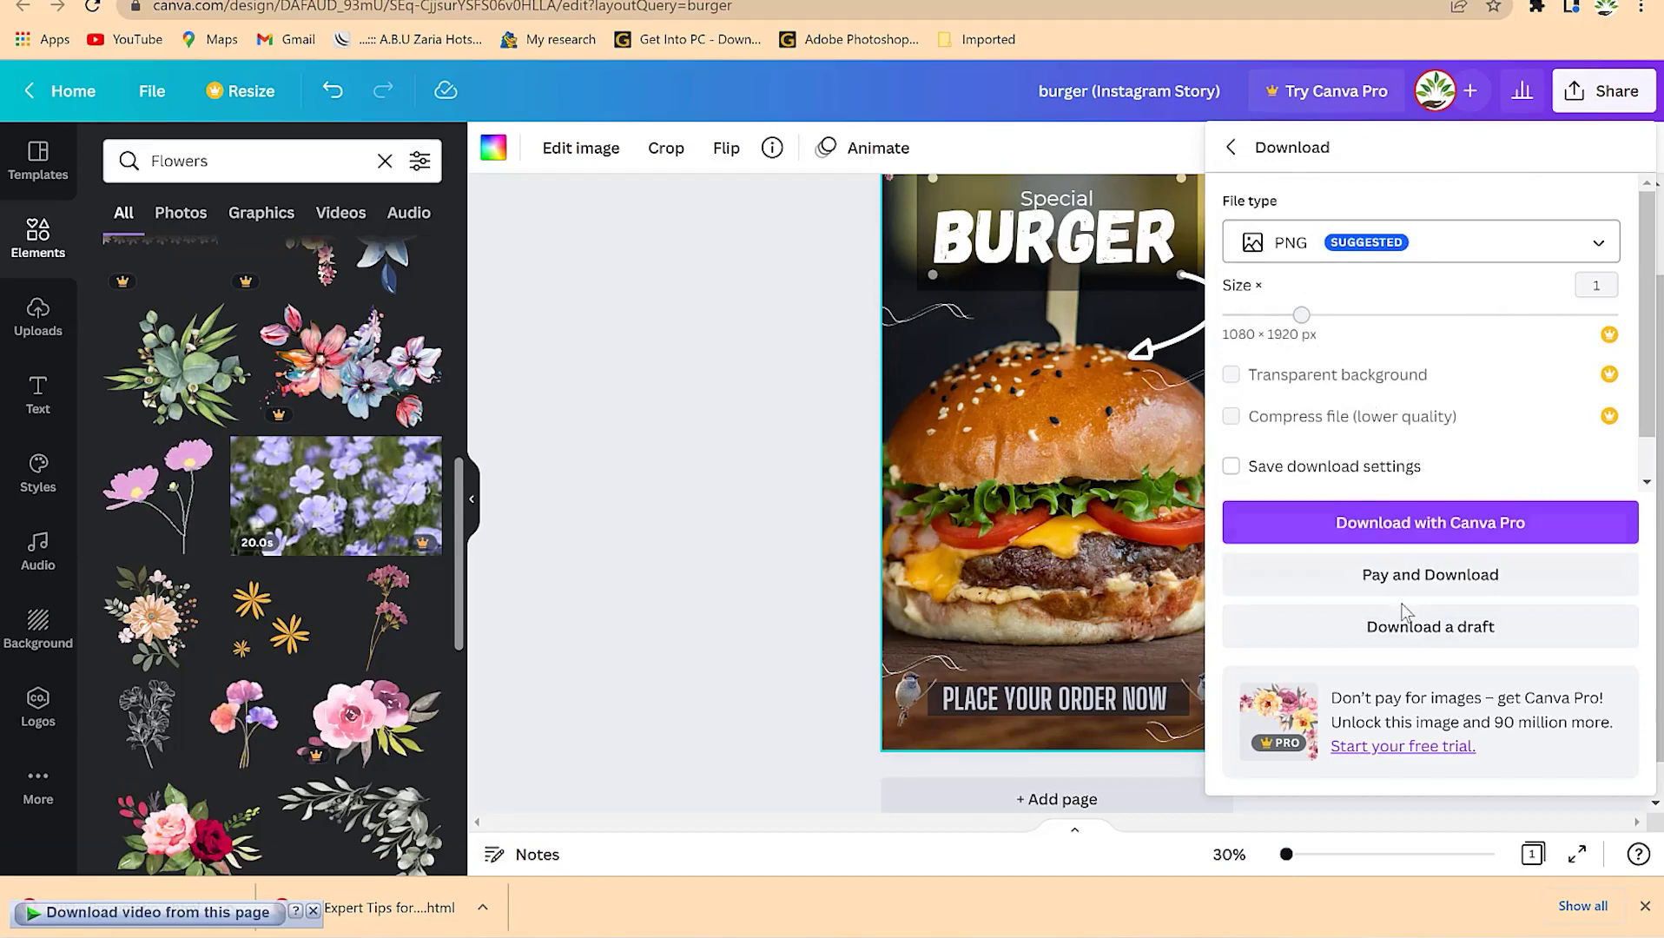
click(1433, 529)
click(1383, 342)
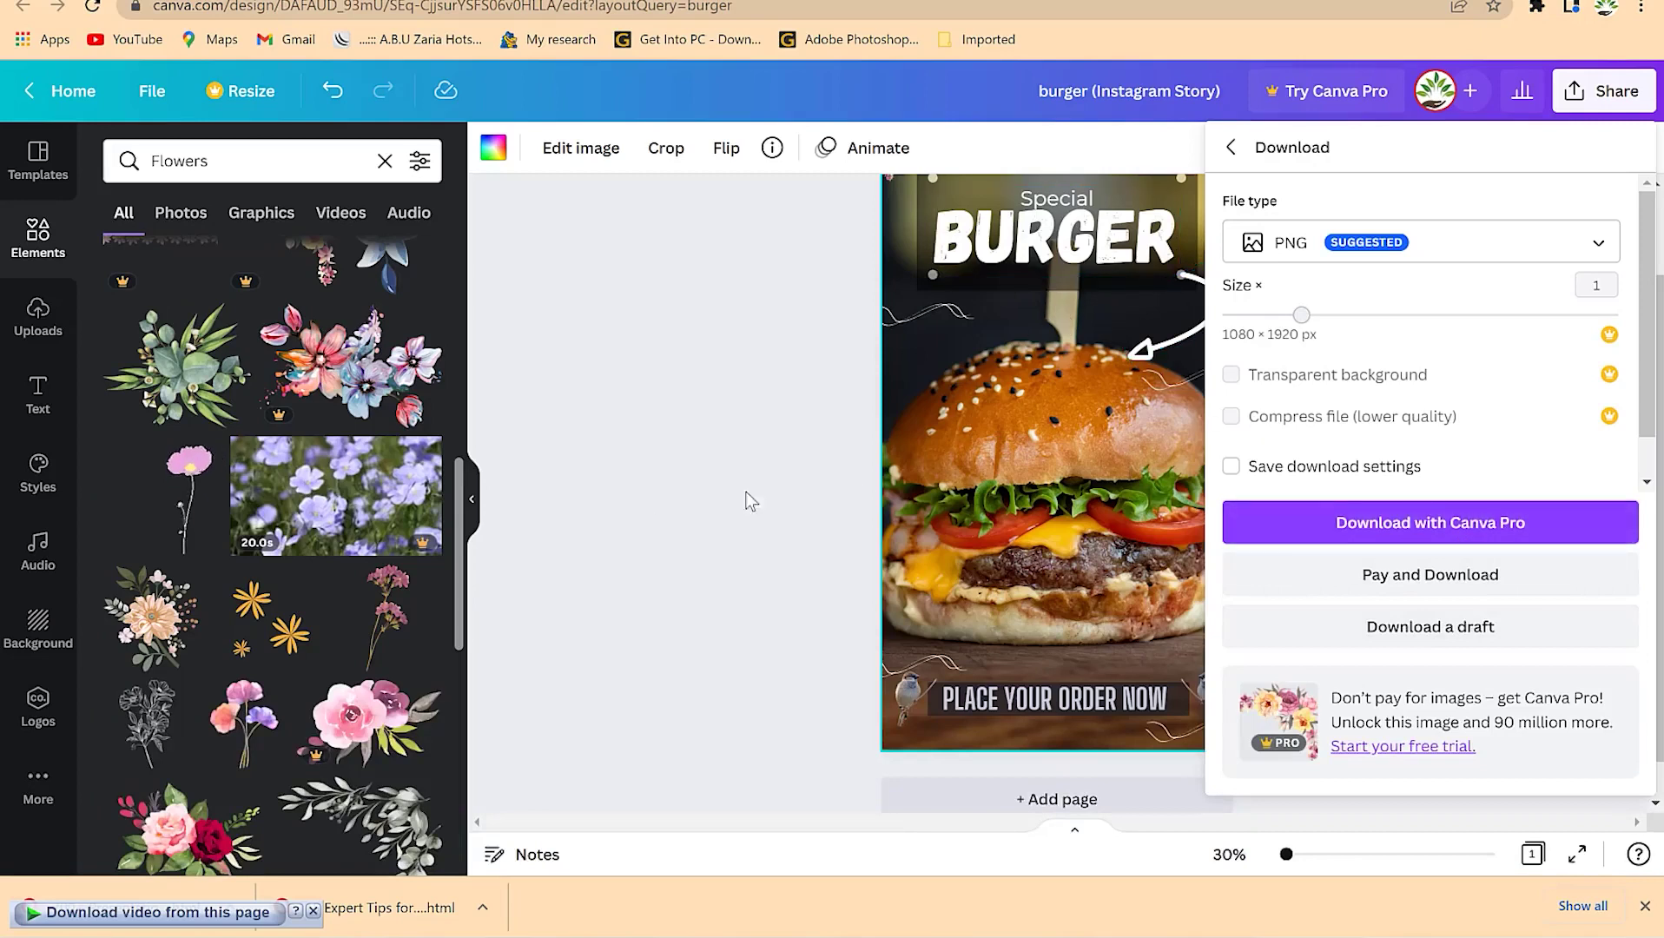
scroll(310, 519, up, 3)
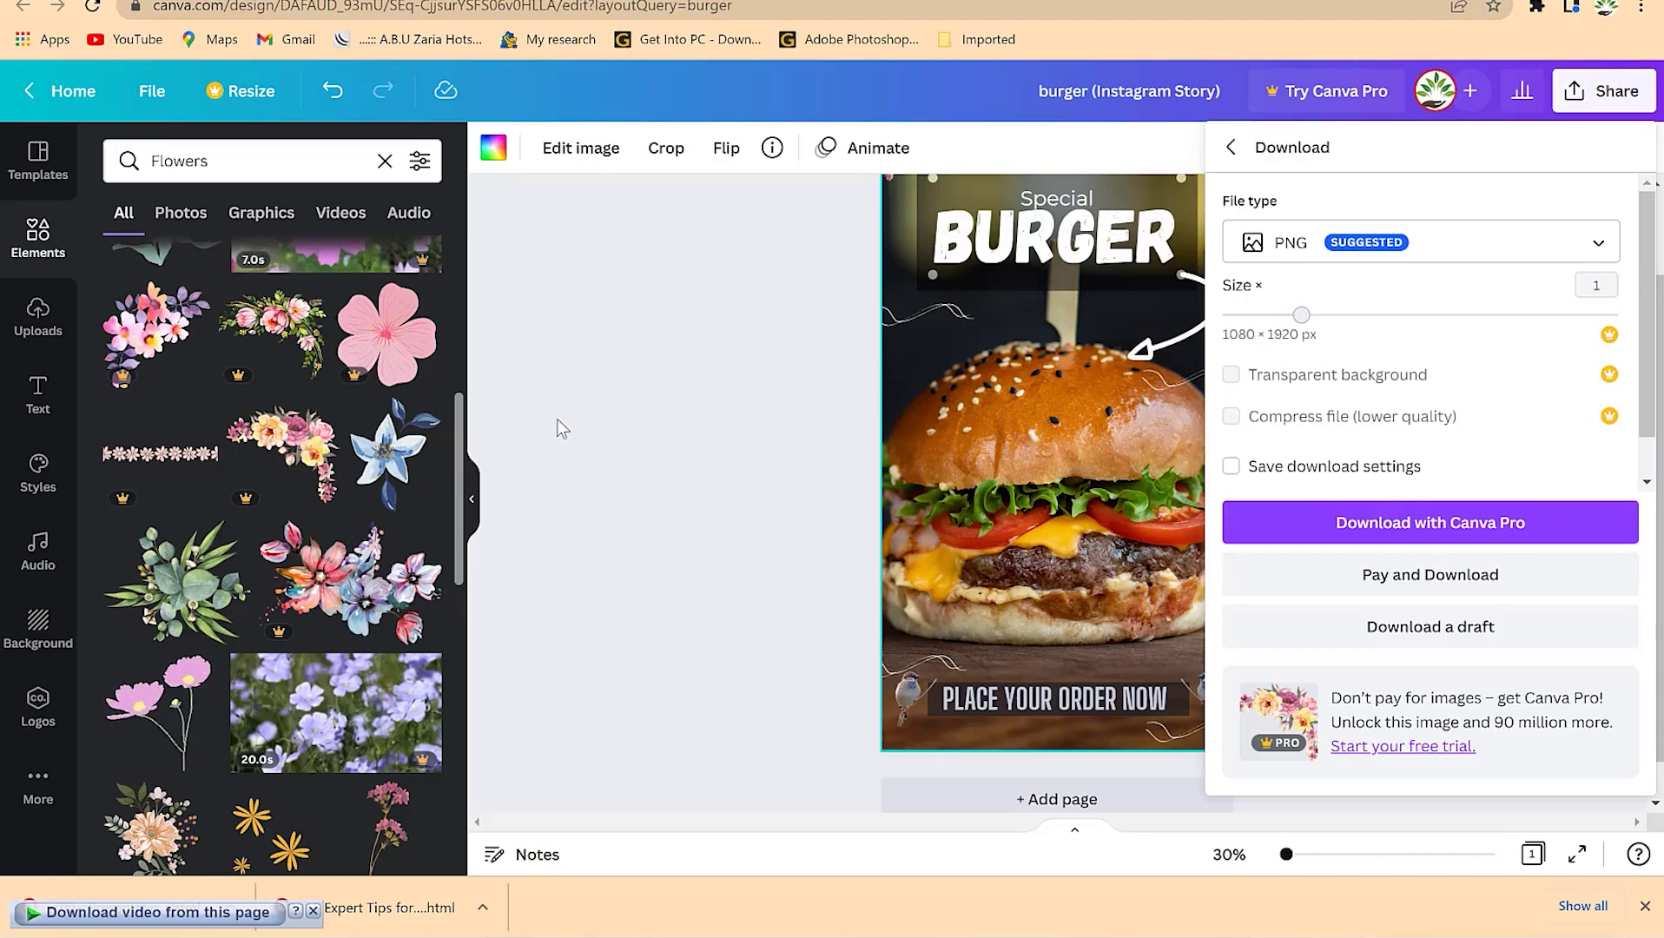
click(681, 461)
Step: Delete both floral graphics from the upper corners of the page
scroll(1096, 323, up, 2)
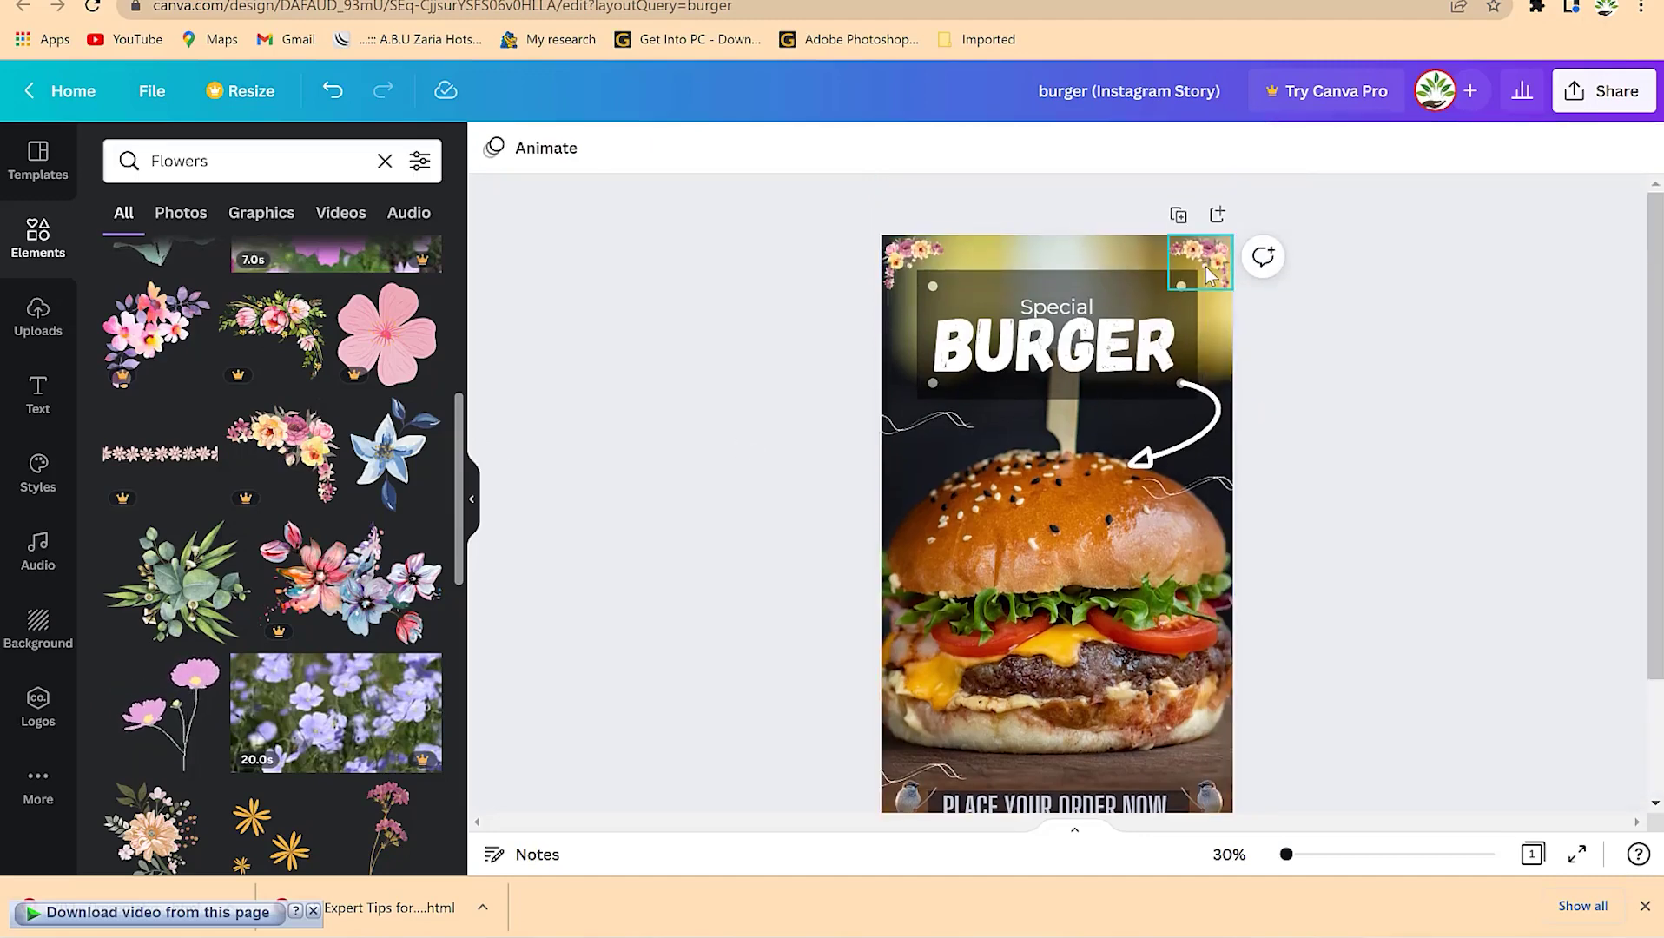
click(1199, 276)
drag(1198, 276, 920, 278)
key(Delete)
Step: Add the peach flower bouquet graphic to the page, shrink it and place it in the upper-right corner
scroll(199, 680, down, 1)
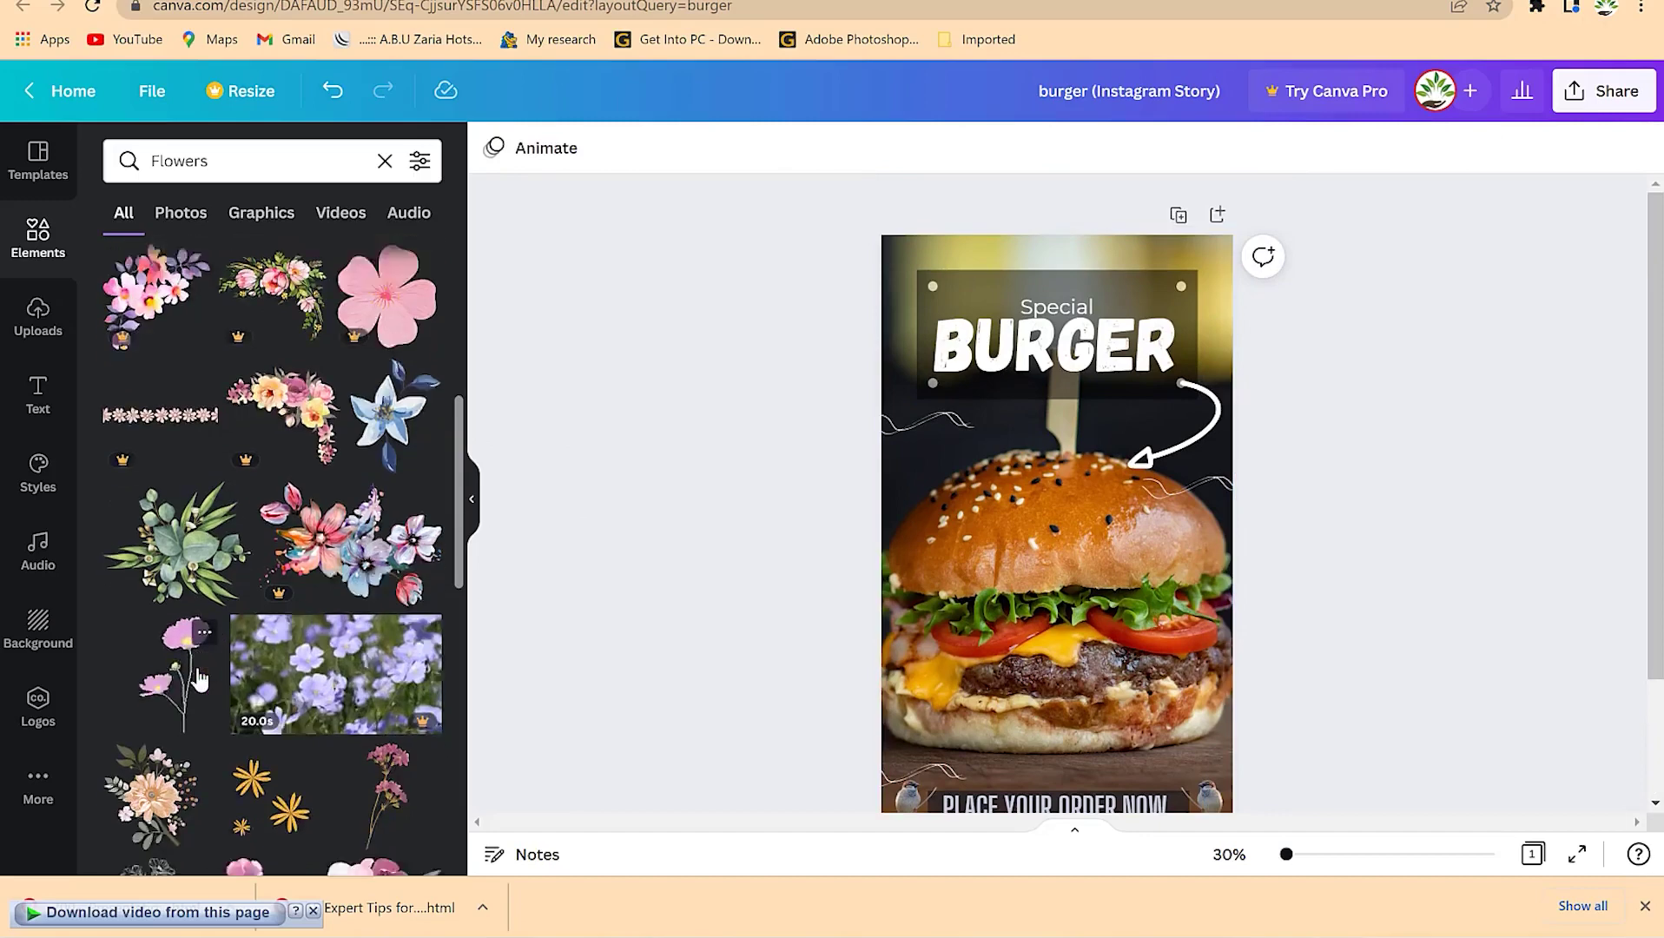
scroll(198, 680, down, 3)
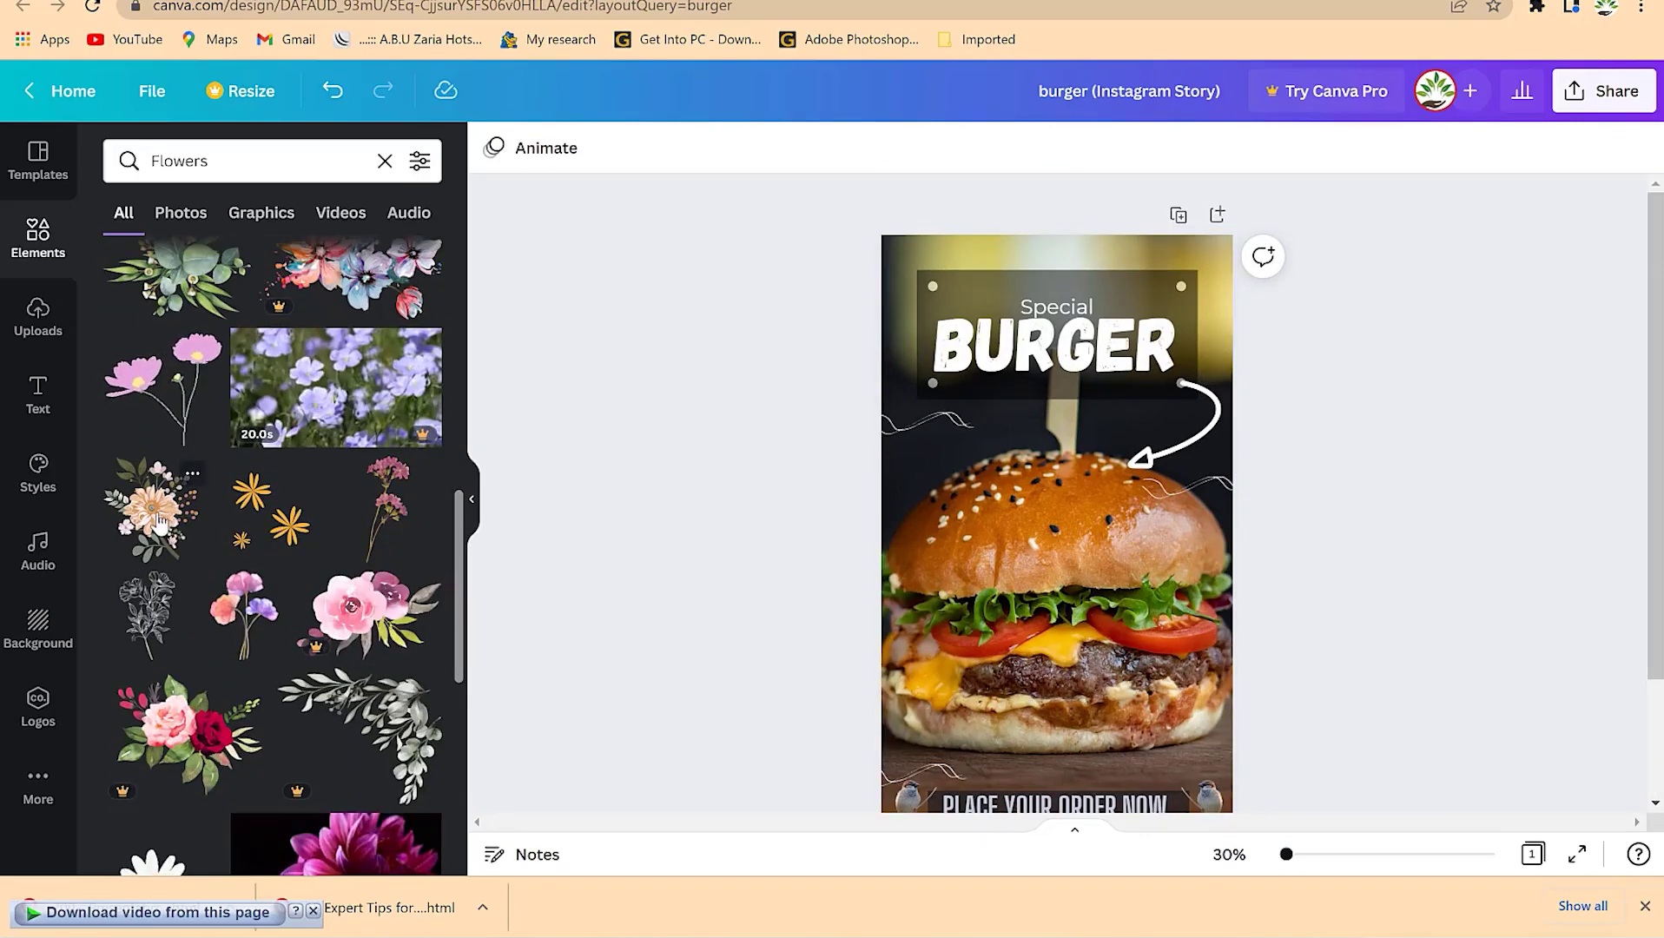
drag(158, 522, 1009, 373)
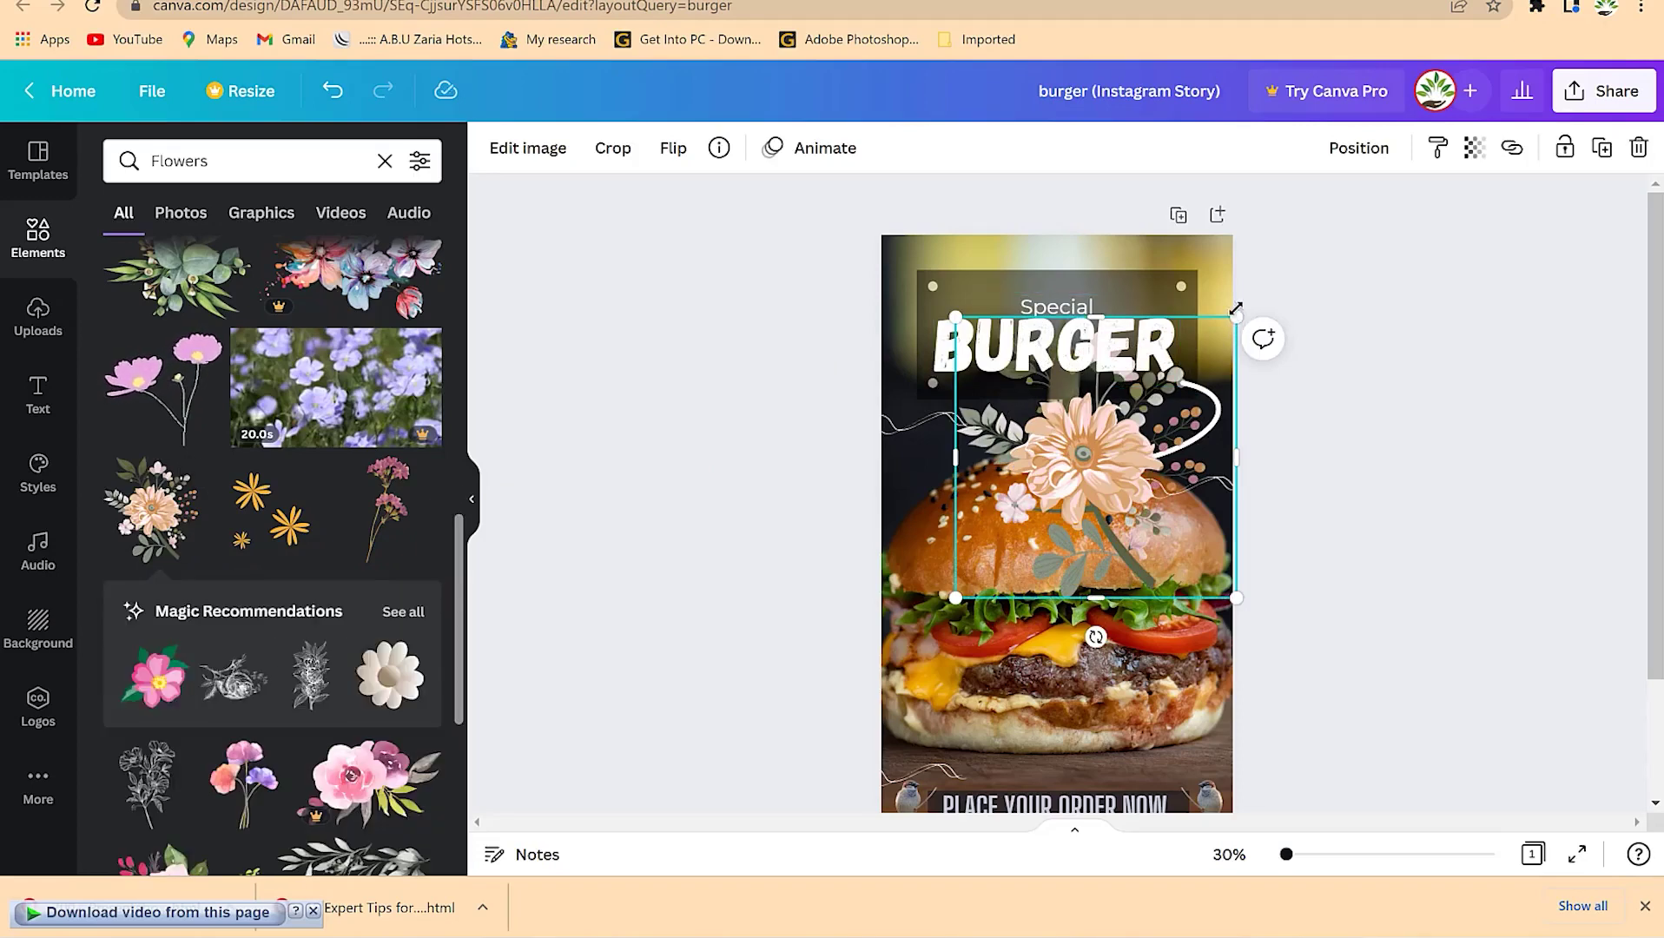
drag(1235, 320, 1077, 373)
drag(1016, 486, 1215, 256)
Step: Duplicate the peach flower bouquet, place the copy in the page's upper-left corner and check the whole design
key(ctrl+d)
click(1262, 663)
scroll(1262, 663, down, 2)
scroll(1262, 662, up, 2)
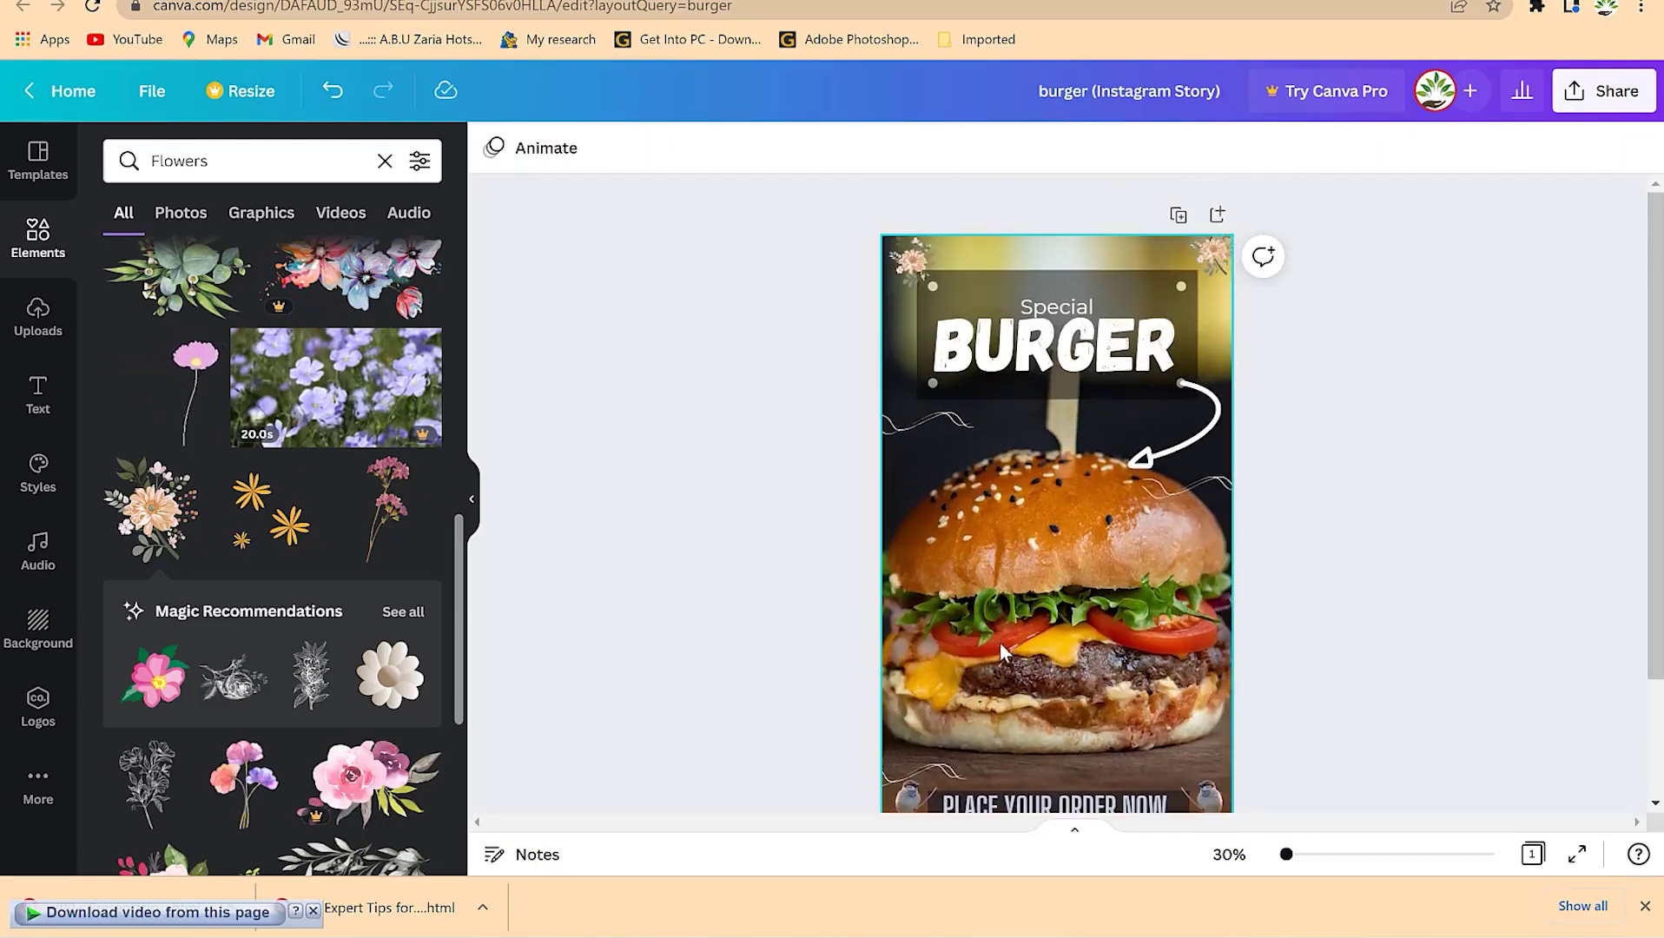
Step: Download the burger story design as a PNG and open the downloaded image
click(1607, 91)
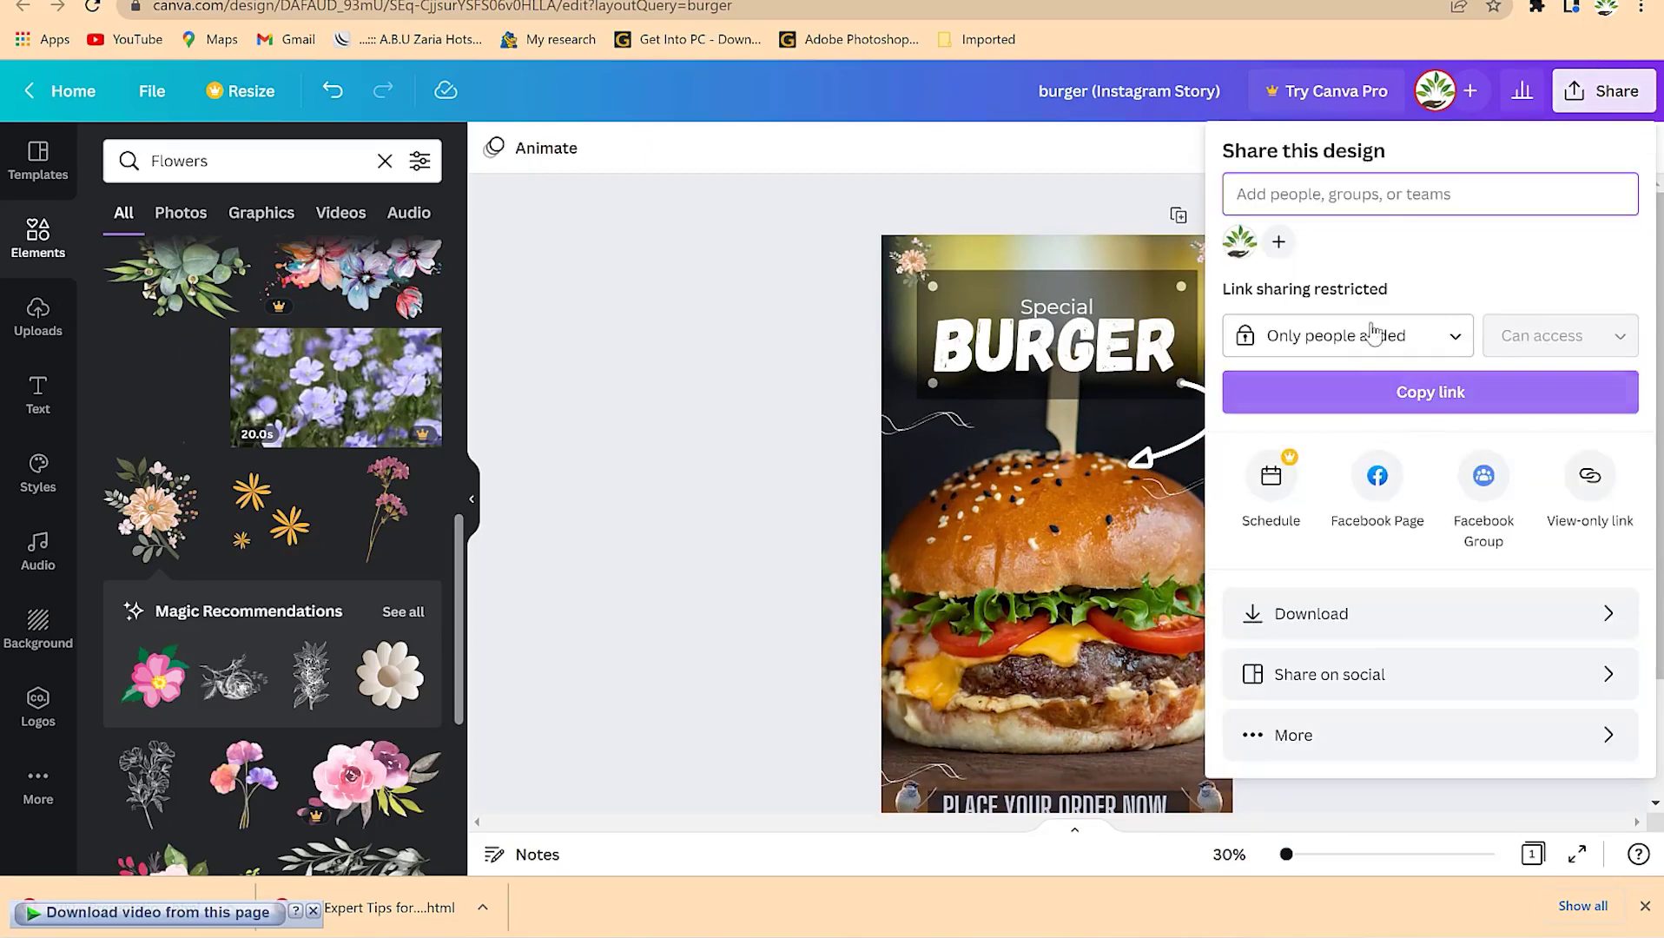
click(1381, 615)
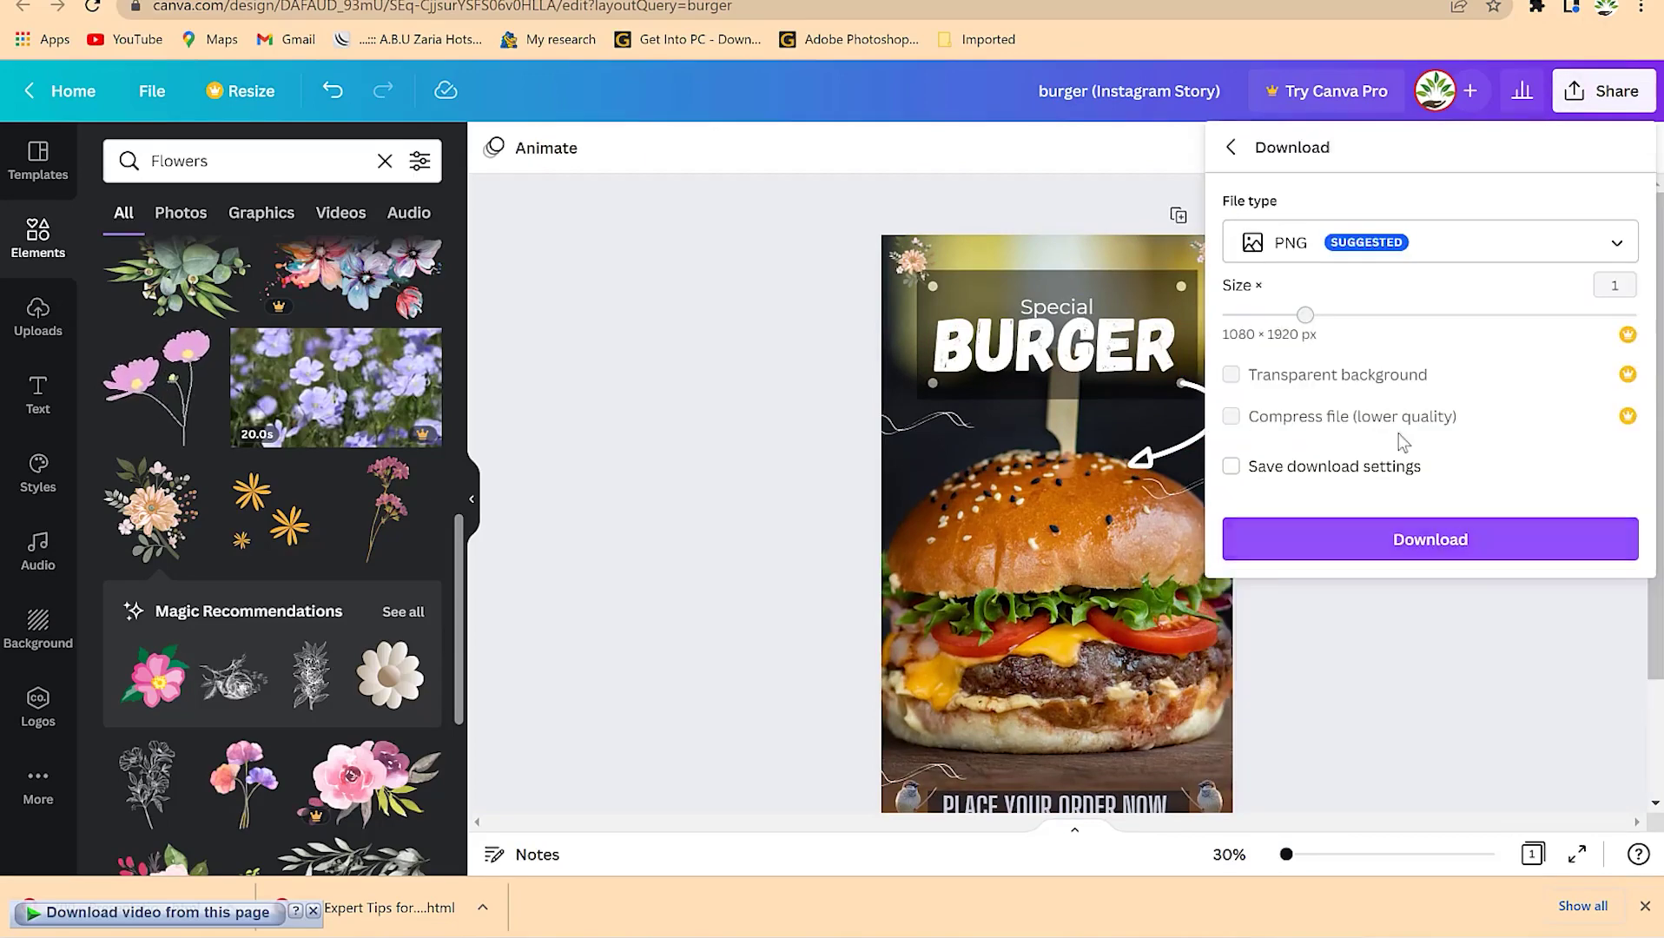
click(1409, 555)
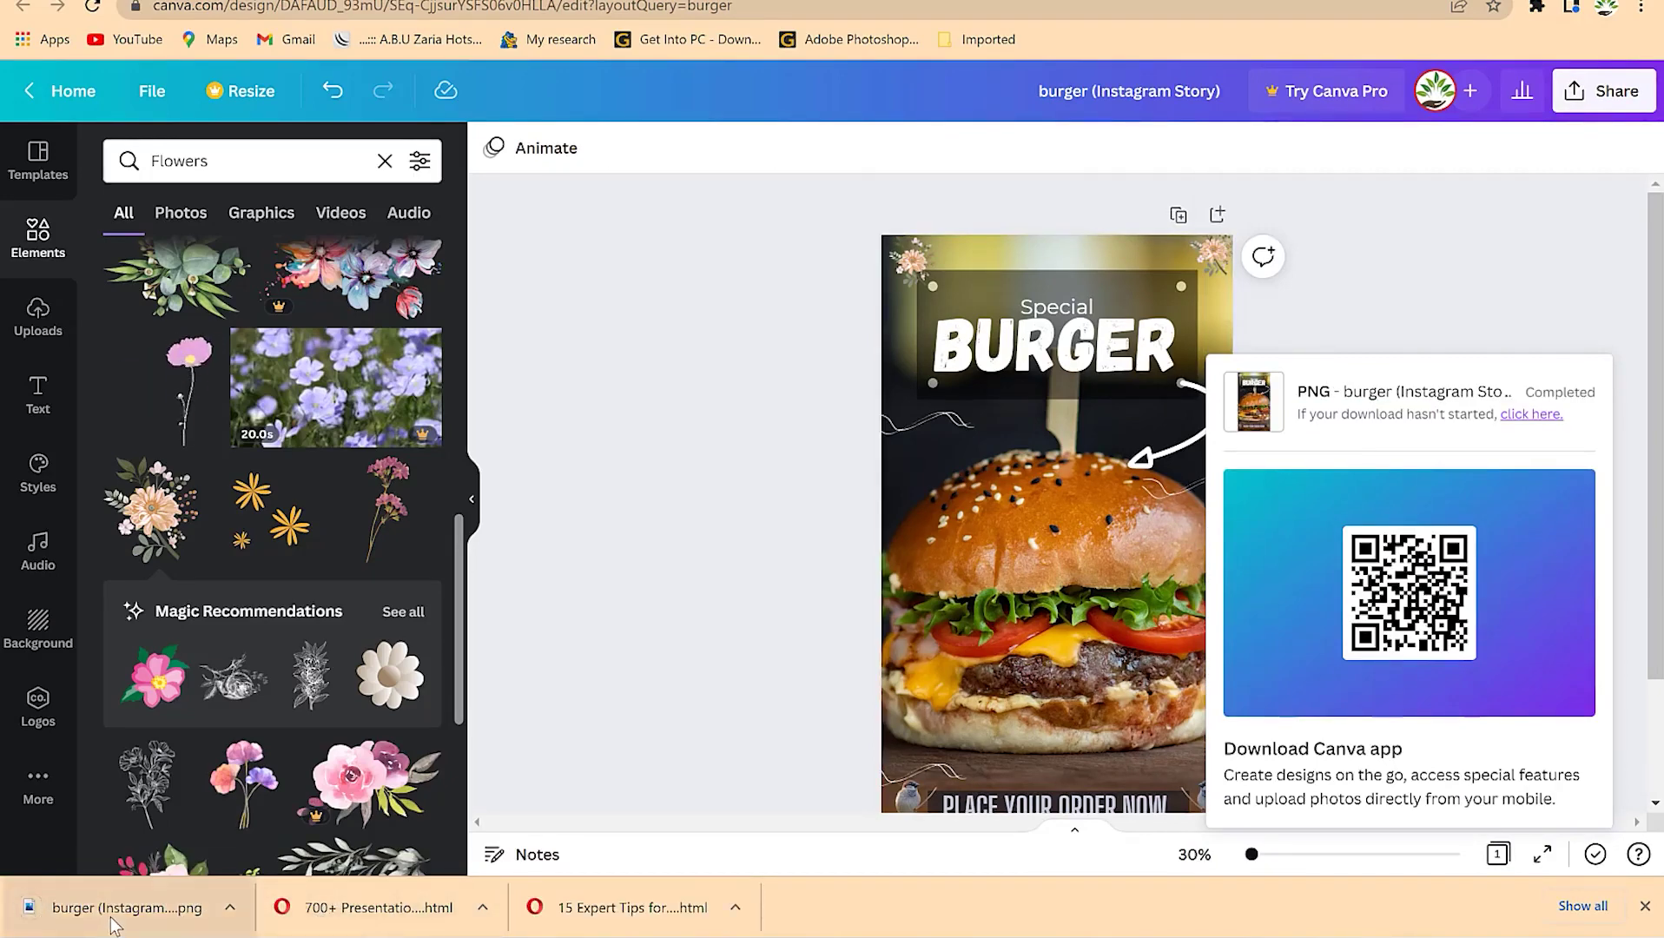
click(111, 914)
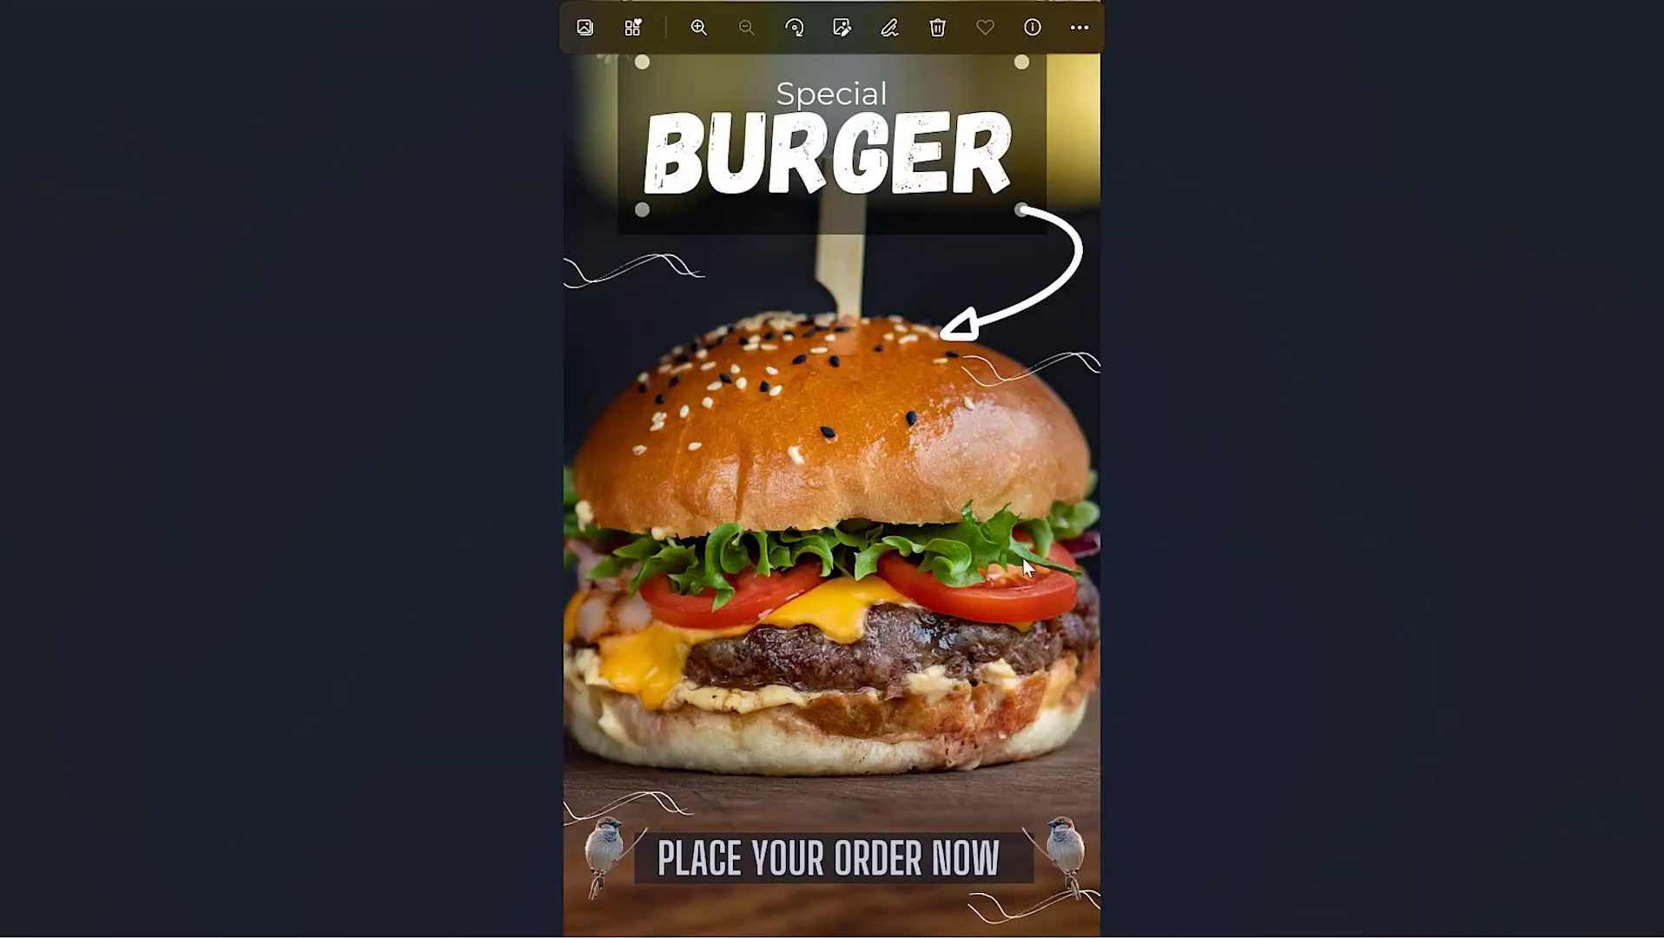